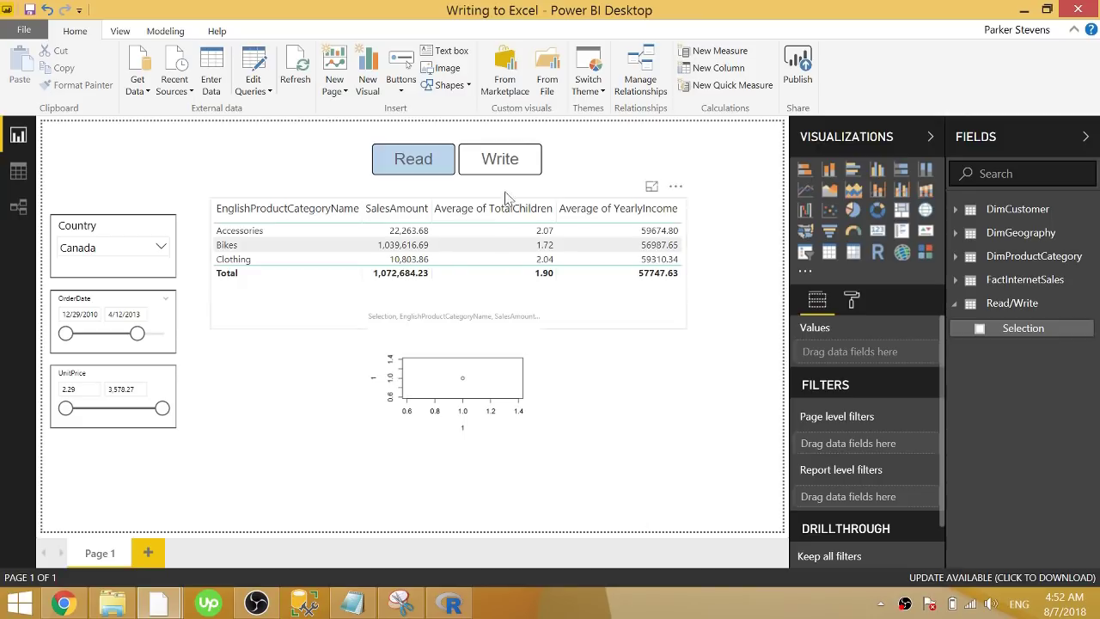
- Open the More options menu of the Canada sales-by-category table
{"action": "left_click", "coordinate": [676, 186]}
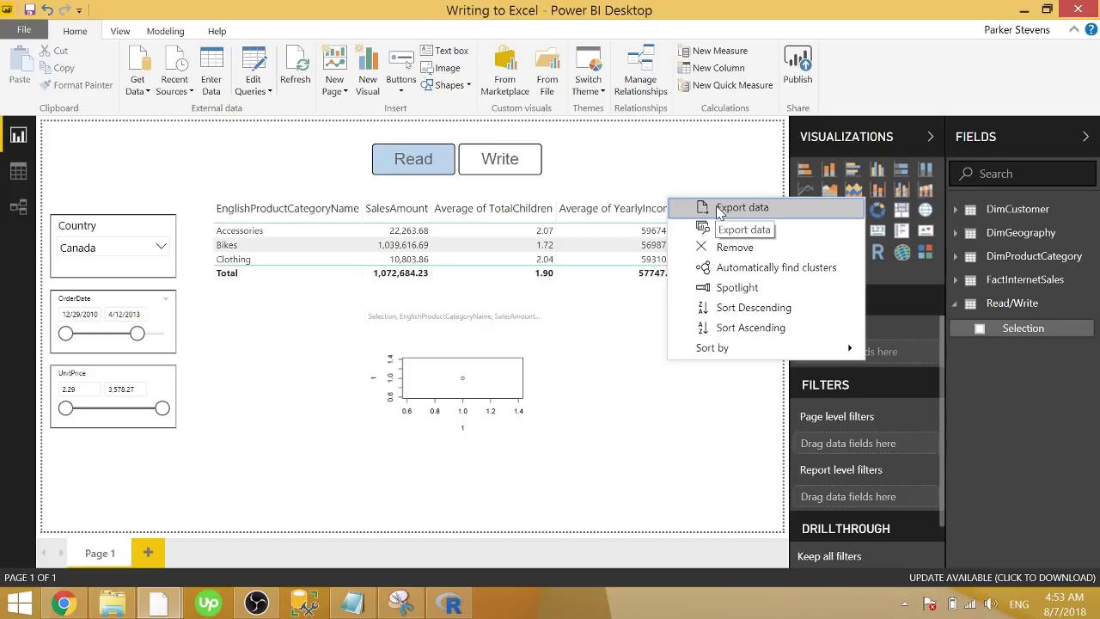
- Set the chiclet slicer to Write, filter Country to Germany, and cap UnitPrice at 1,986.89
{"action": "left_click", "coordinate": [472, 367]}
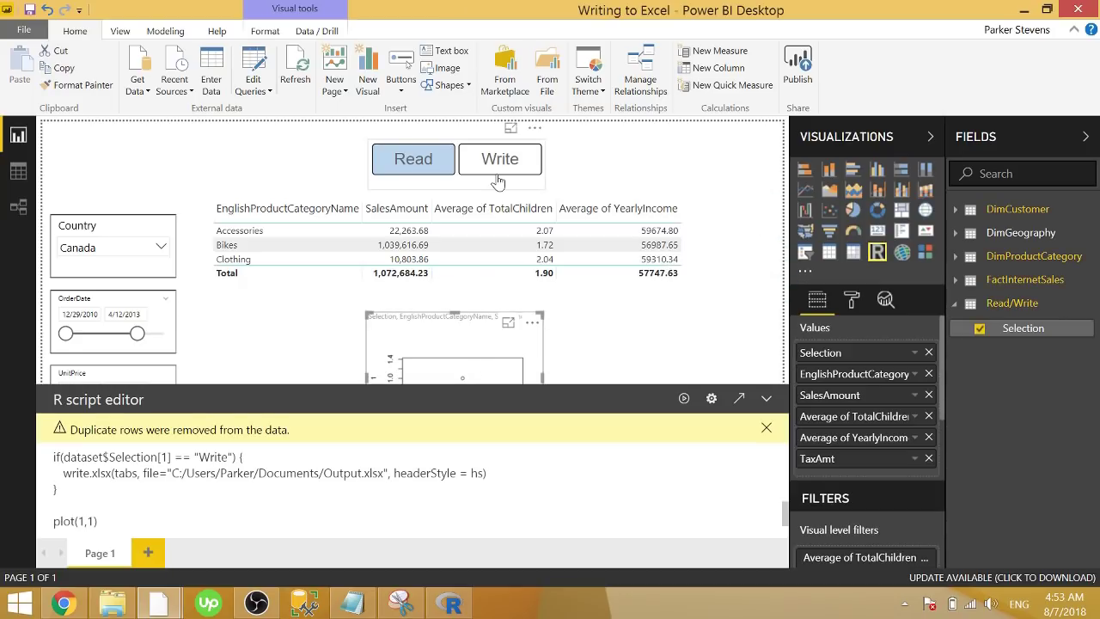
{"action": "left_click", "coordinate": [767, 400]}
{"action": "left_click", "coordinate": [492, 171]}
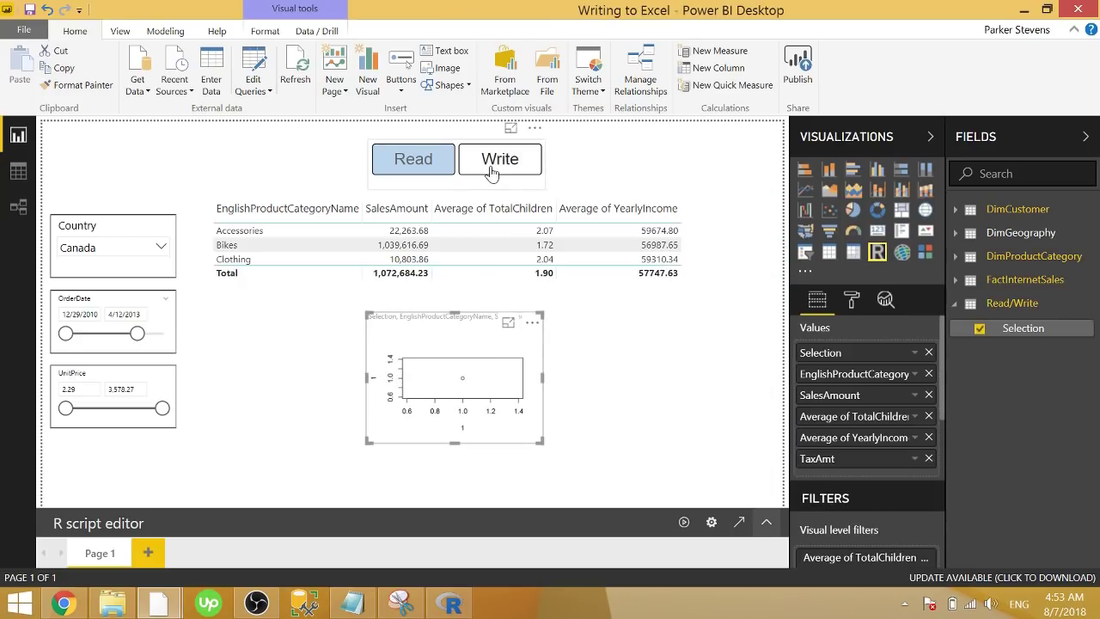
{"action": "left_click", "coordinate": [160, 251]}
{"action": "left_click", "coordinate": [121, 297]}
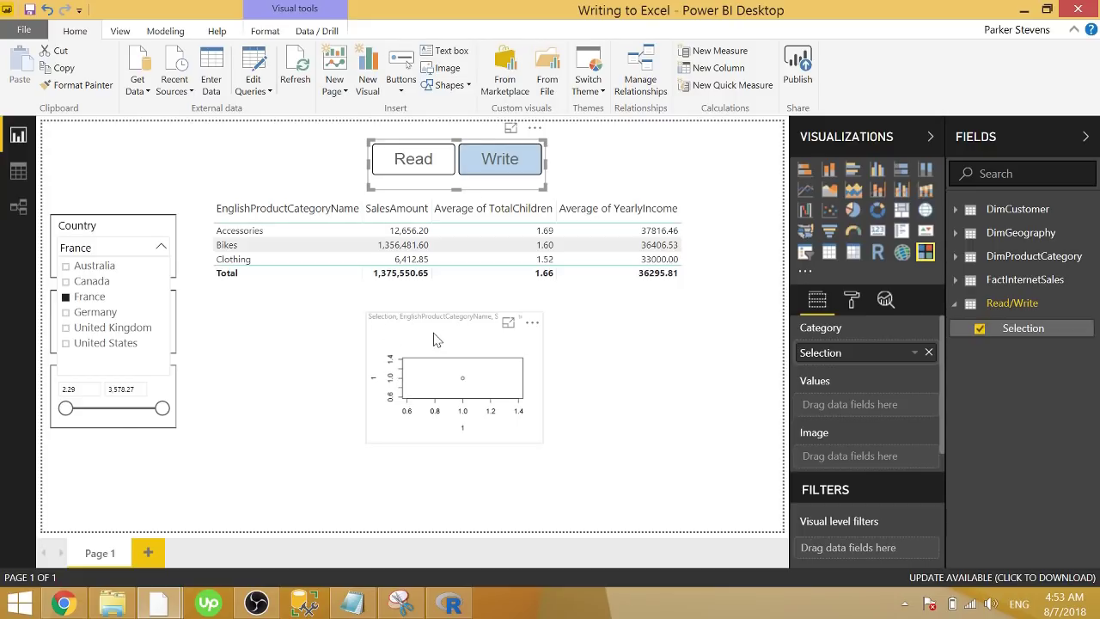
{"action": "left_click", "coordinate": [90, 312]}
{"action": "left_click", "coordinate": [218, 442]}
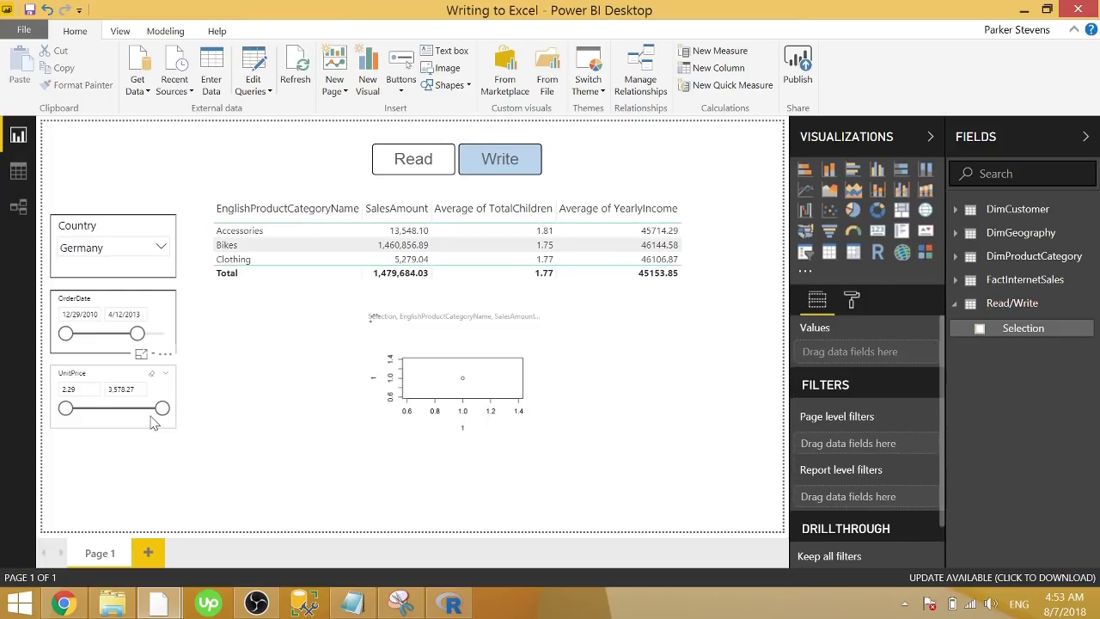
{"action": "left_click_drag", "start_coordinate": [157, 415], "coordinate": [119, 412]}
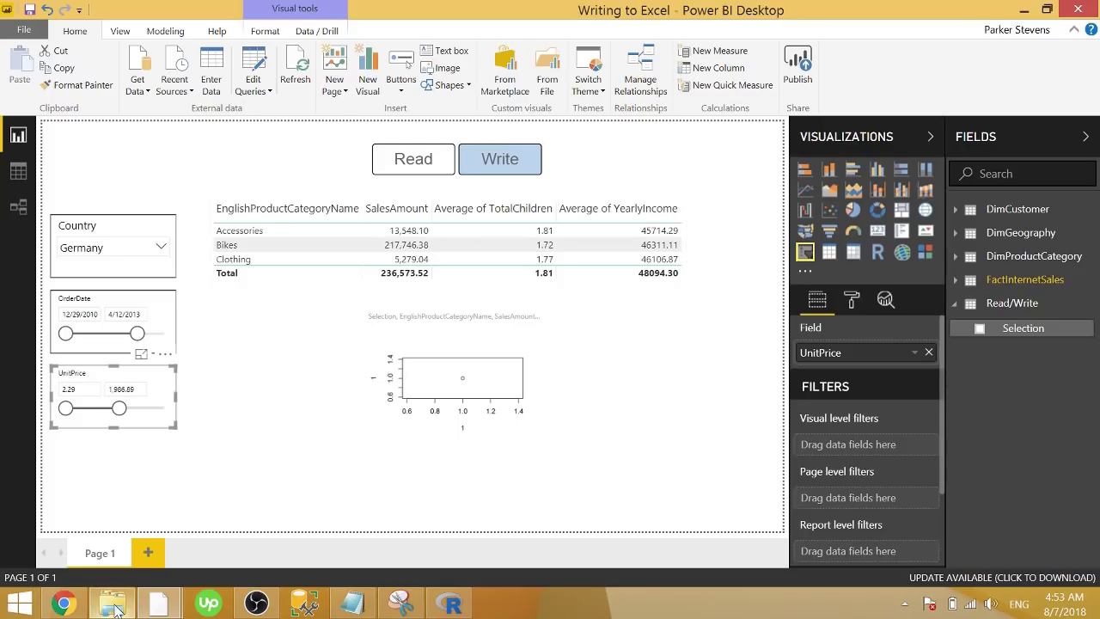
- Open the regenerated Output.xlsx from the Documents folder
{"action": "mouse_move", "coordinate": [117, 608]}
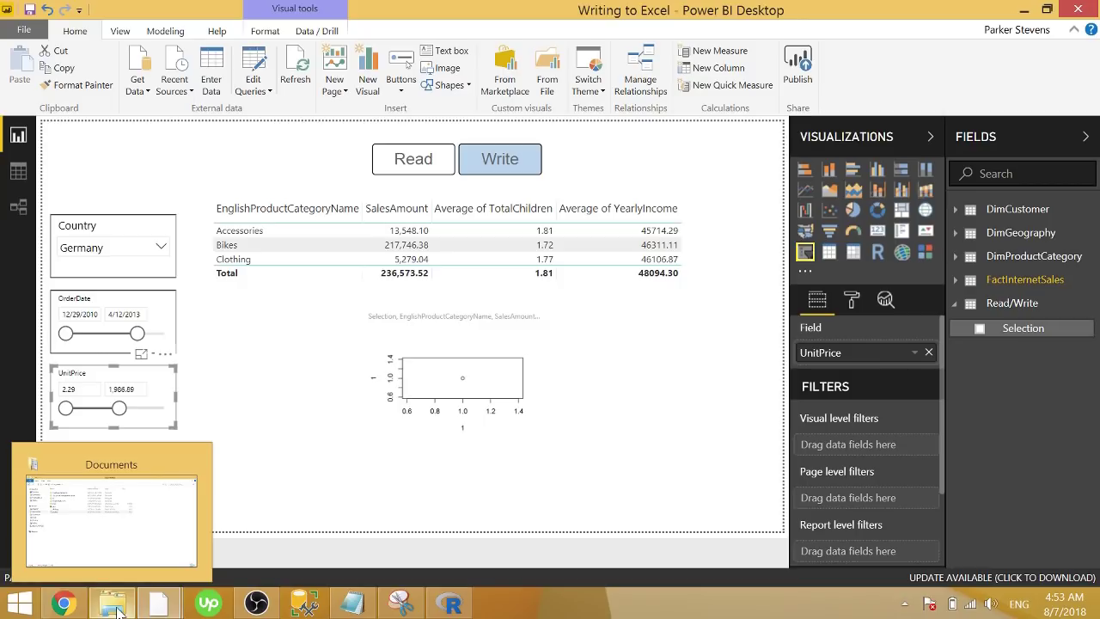
{"action": "left_click", "coordinate": [117, 609]}
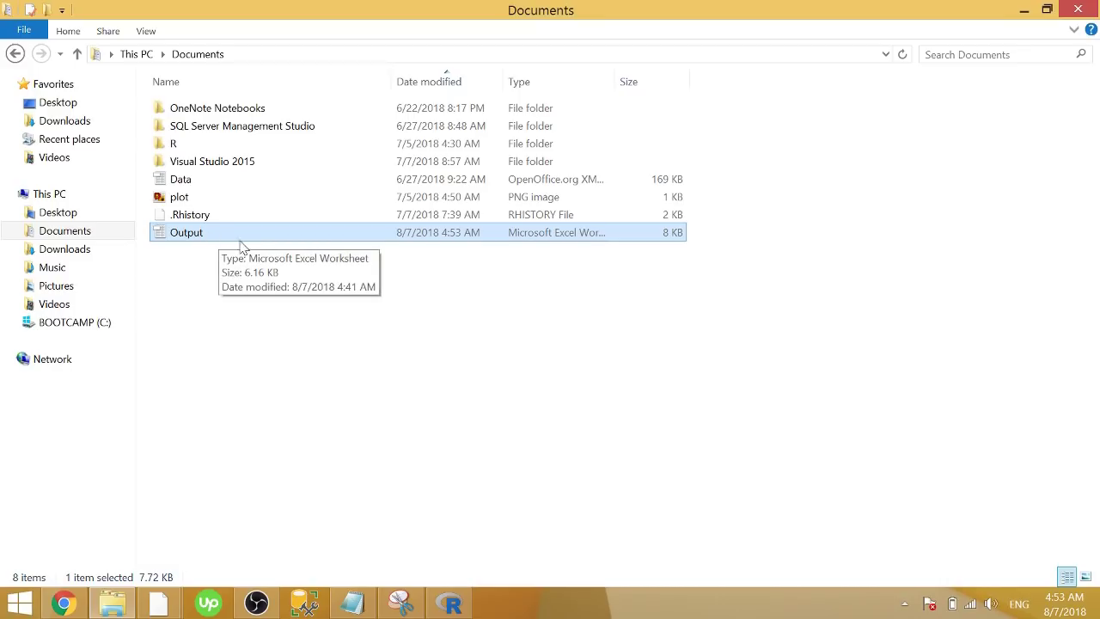
{"action": "double_click", "coordinate": [213, 241]}
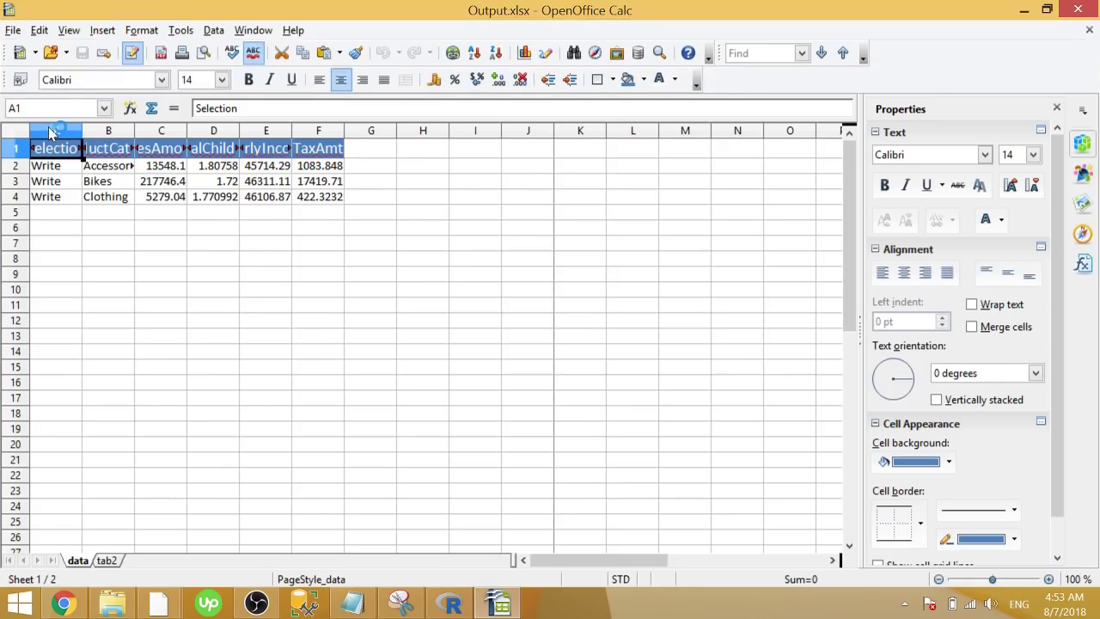
- Autofit columns A–F on the data sheet and columns A–B on tab2
{"action": "left_click_drag", "start_coordinate": [56, 130], "coordinate": [342, 131]}
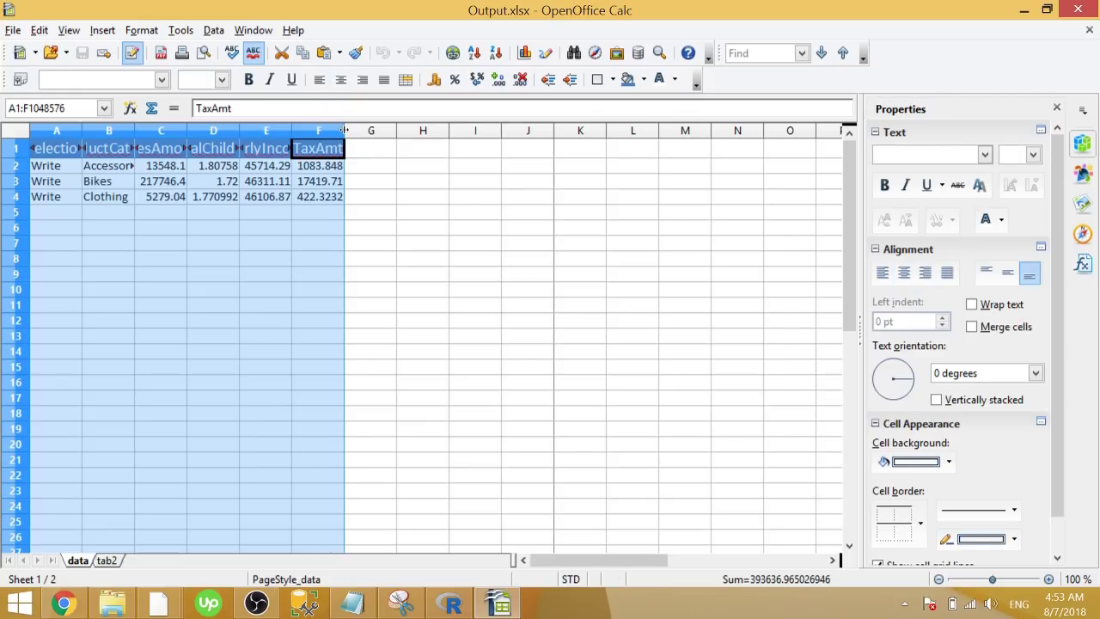
{"action": "double_click", "coordinate": [344, 130]}
{"action": "left_click", "coordinate": [93, 155]}
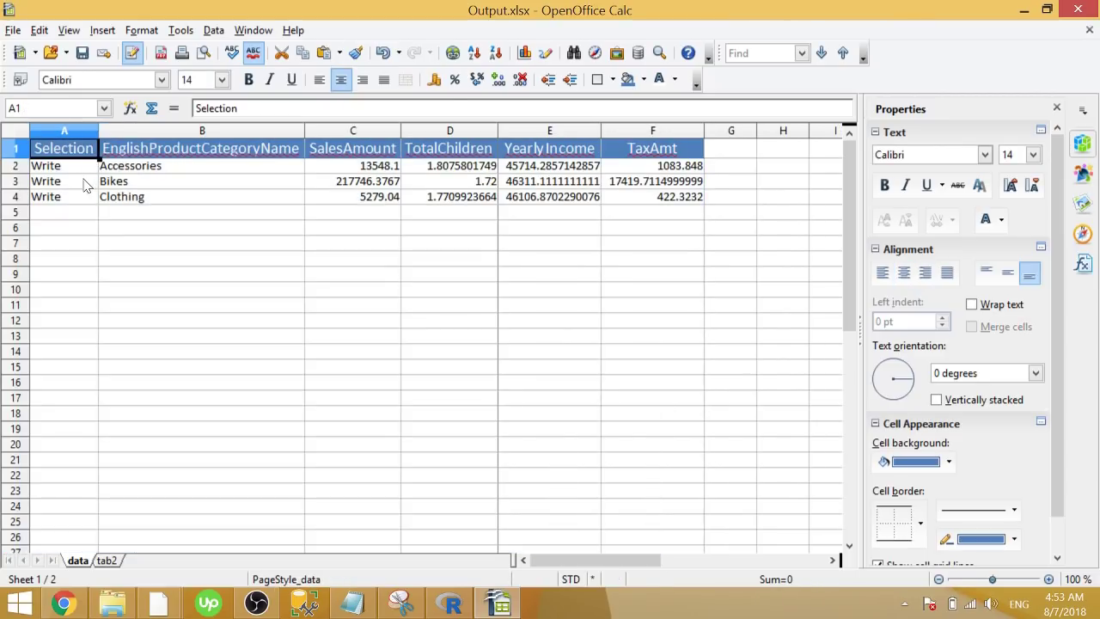
{"action": "left_click", "coordinate": [108, 563]}
{"action": "left_click_drag", "start_coordinate": [57, 130], "coordinate": [126, 136]}
{"action": "double_click", "coordinate": [134, 130]}
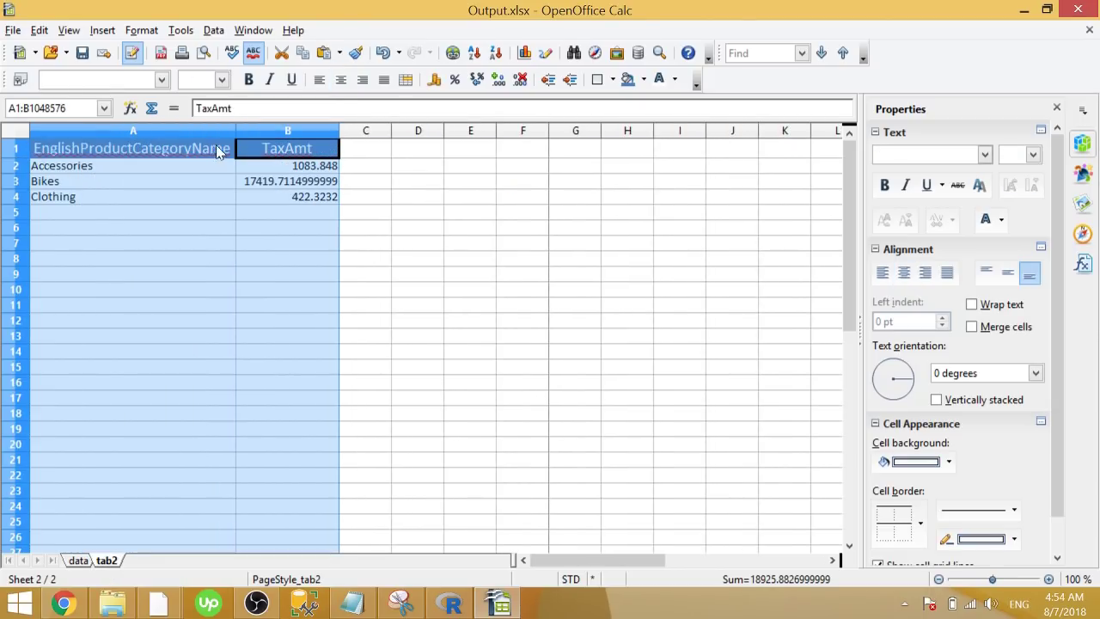
{"action": "left_click", "coordinate": [254, 151]}
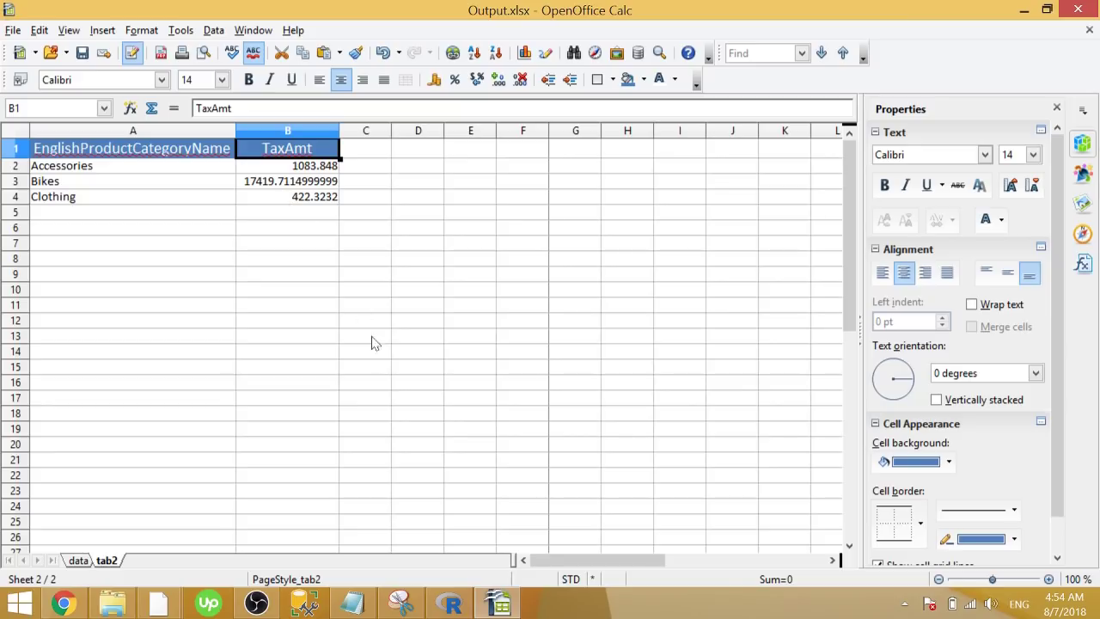
- Inspect the header cell styling on both sheets, then return to the Writing to Excel report
{"action": "left_click", "coordinate": [78, 561]}
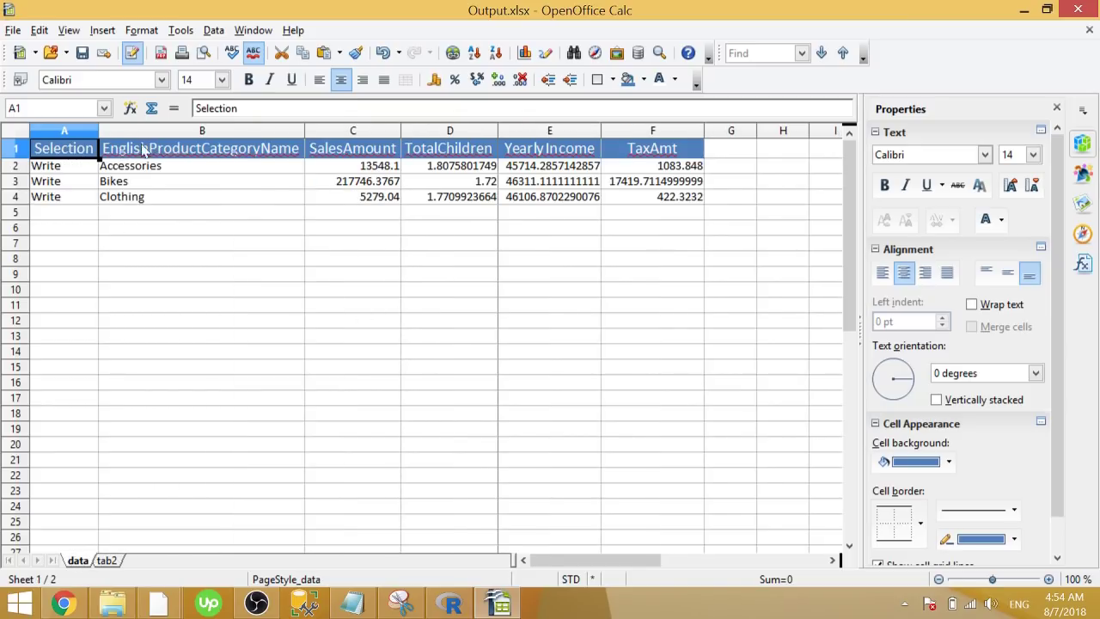
{"action": "left_click", "coordinate": [180, 149]}
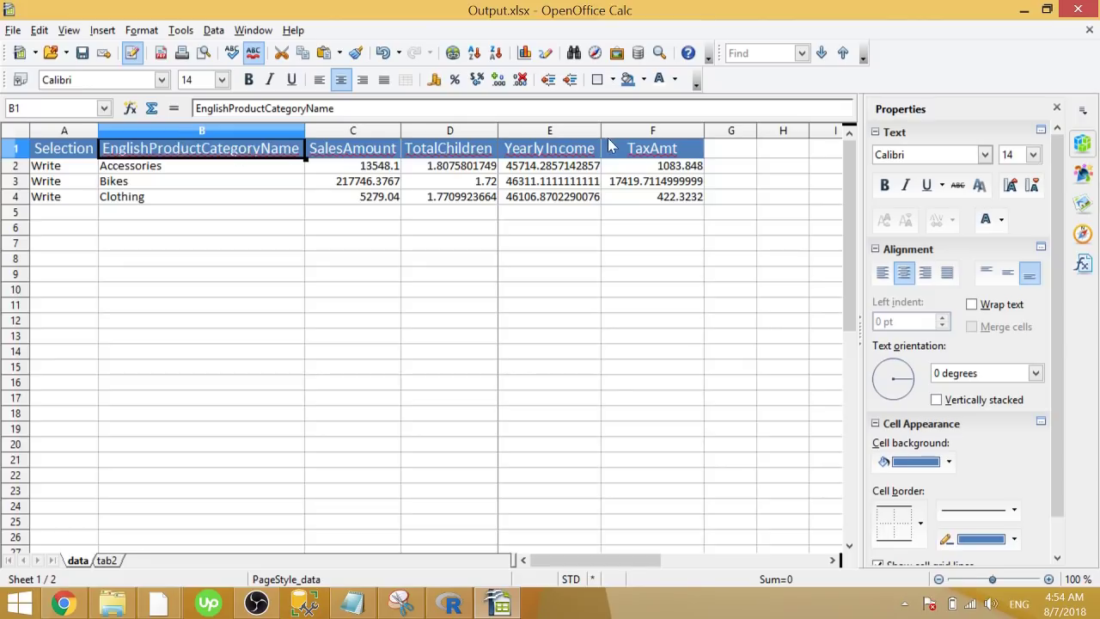
{"action": "left_click", "coordinate": [649, 159]}
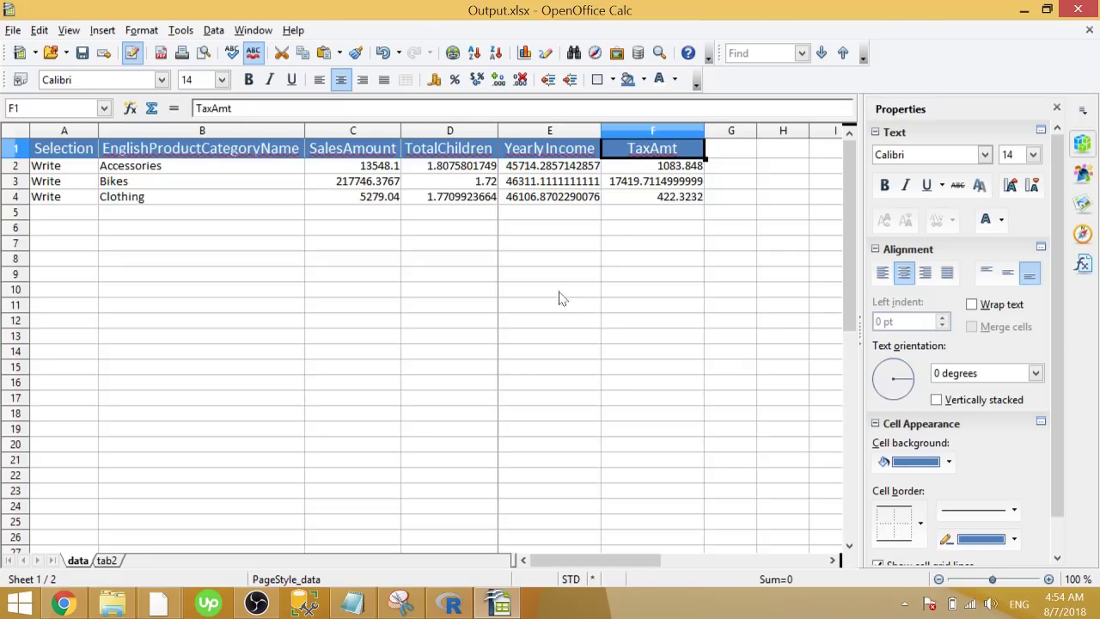
{"action": "left_click", "coordinate": [107, 560]}
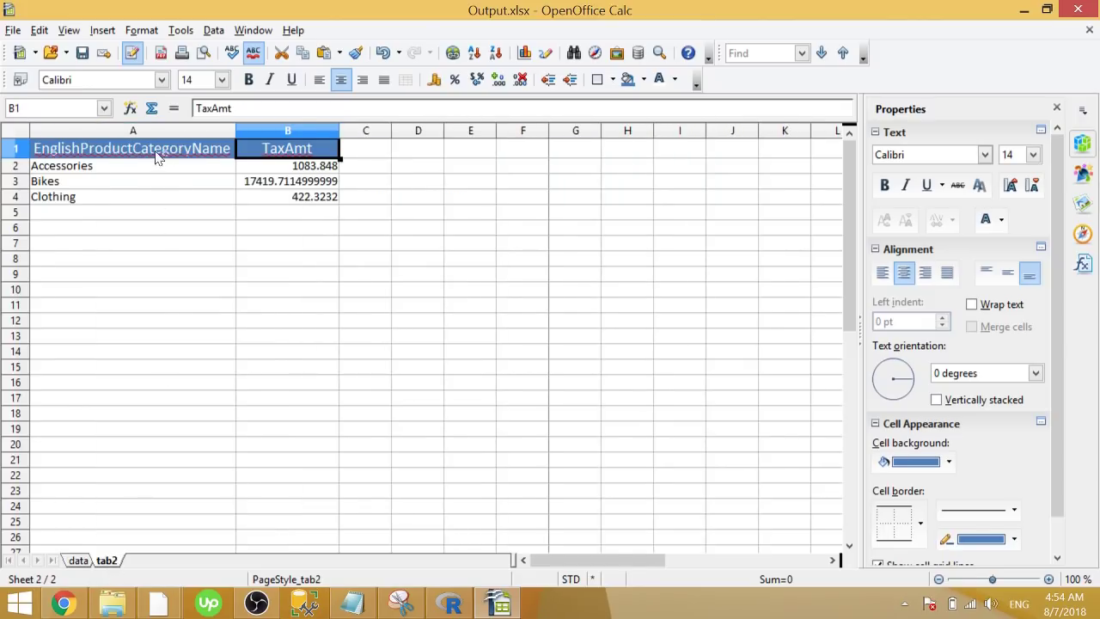
{"action": "left_click_drag", "start_coordinate": [159, 152], "coordinate": [254, 149]}
{"action": "left_click", "coordinate": [281, 158]}
{"action": "mouse_move", "coordinate": [158, 603]}
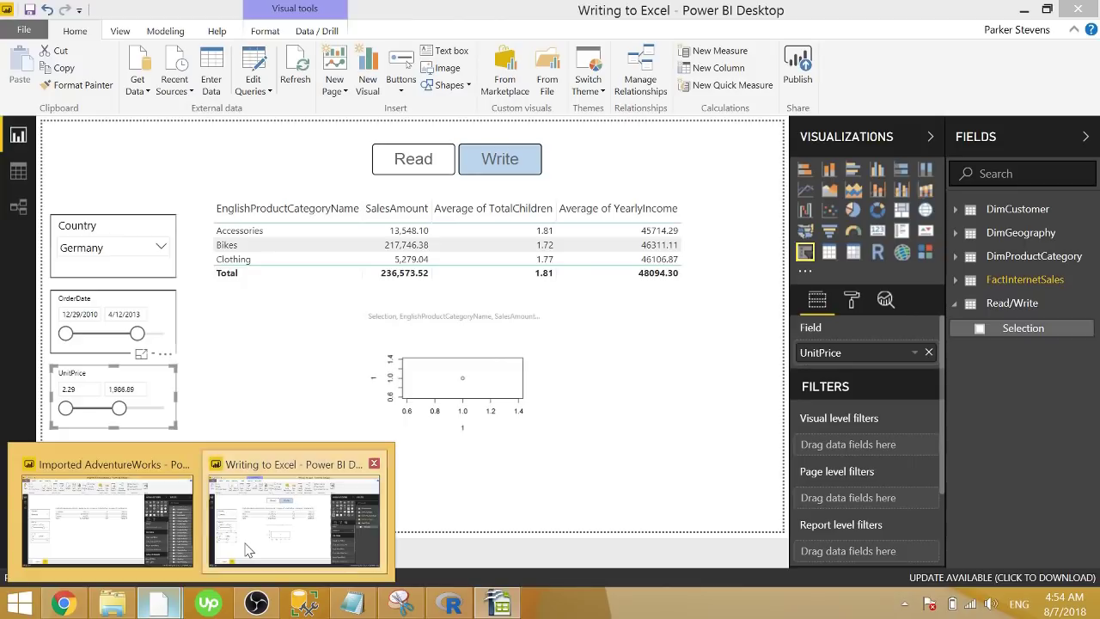
{"action": "left_click", "coordinate": [247, 550]}
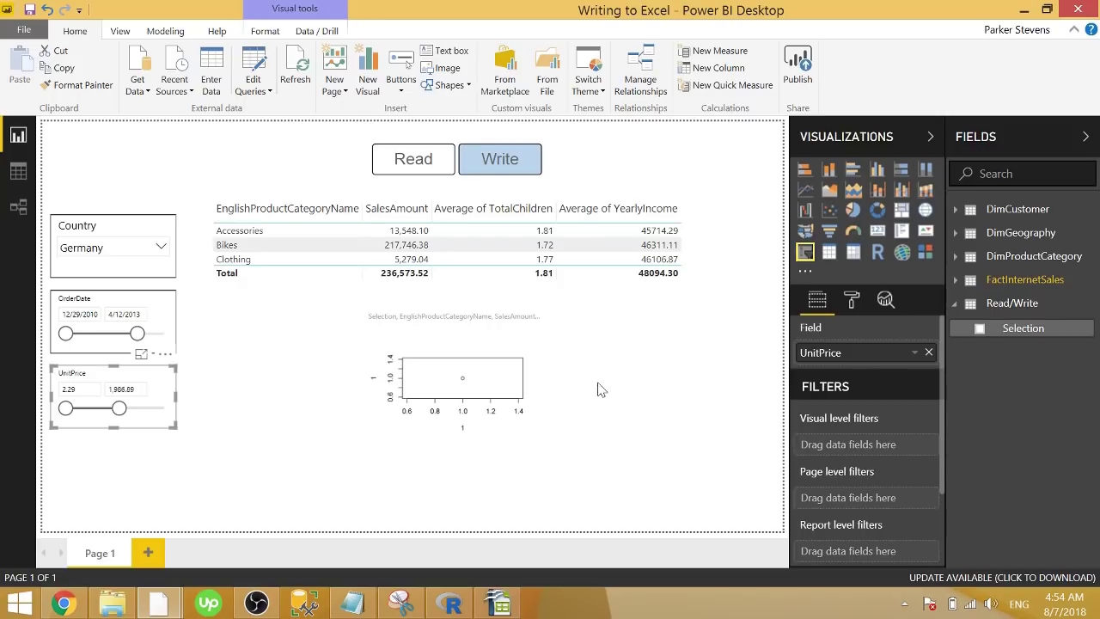
- Bring the Imported AdventureWorks report window to the front from the taskbar
{"action": "mouse_move", "coordinate": [159, 604]}
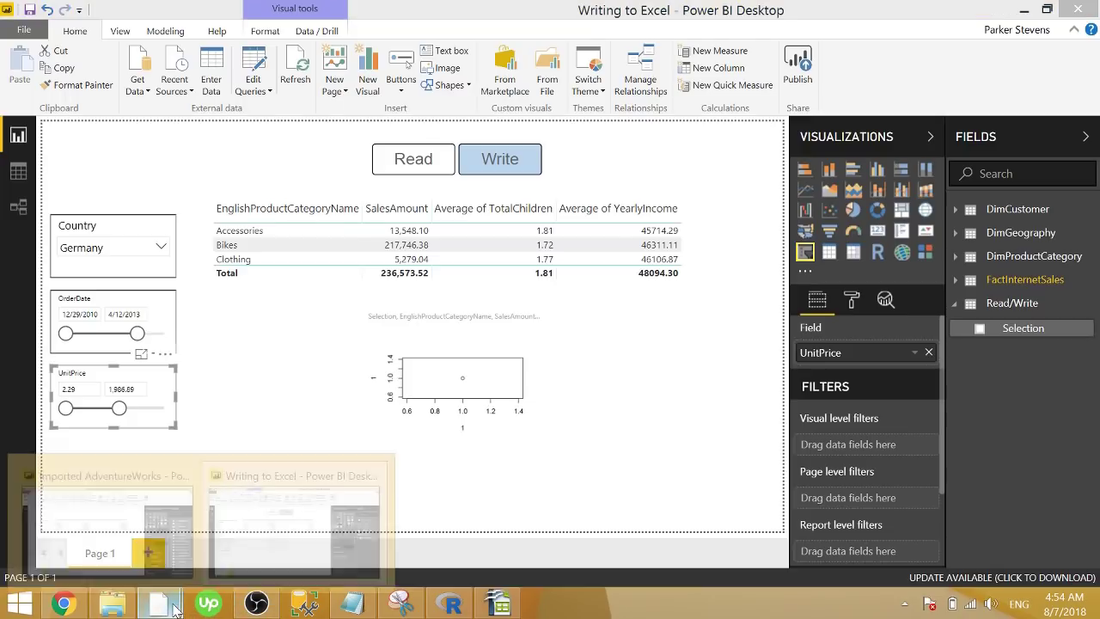
{"action": "left_click", "coordinate": [137, 531]}
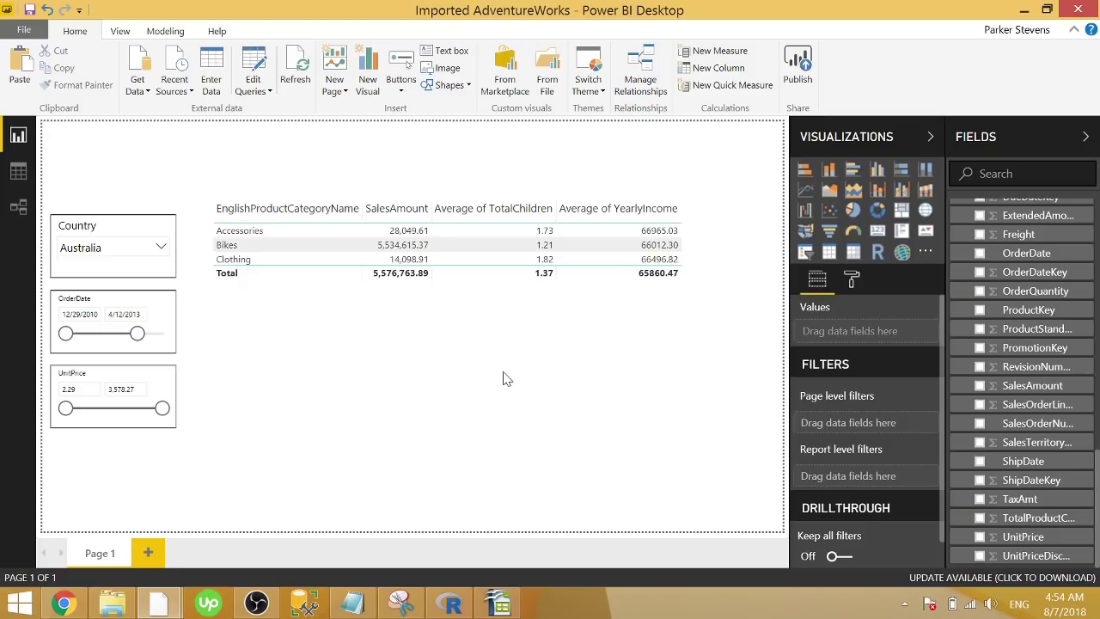
- Add an R script visual and place it, enlarged, below the sales table
{"action": "left_click", "coordinate": [878, 252]}
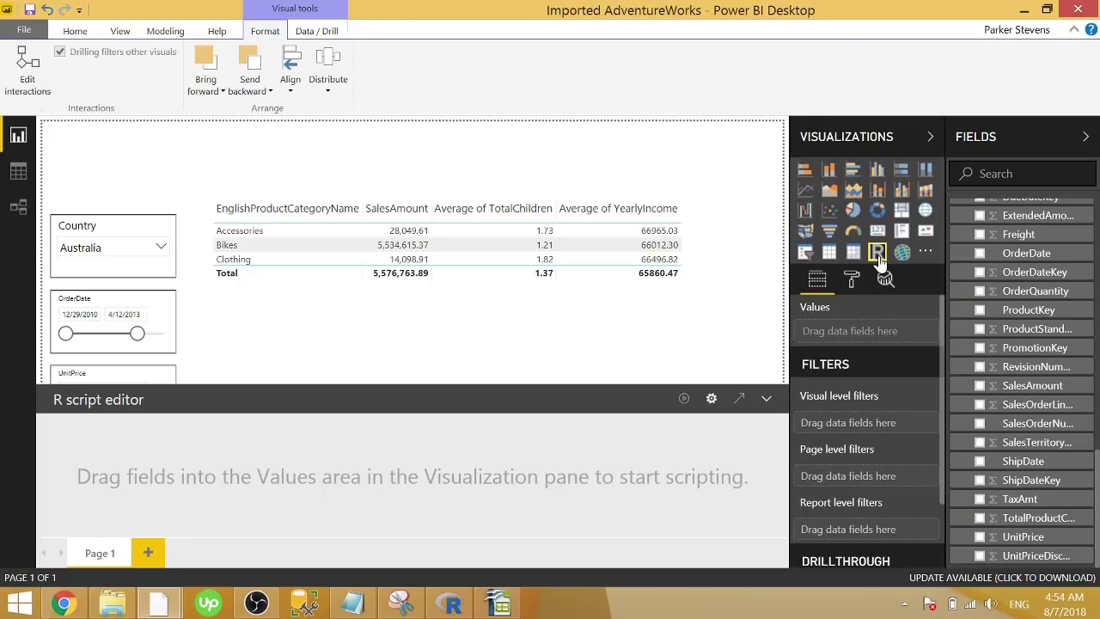
{"action": "left_click", "coordinate": [766, 398]}
{"action": "left_click_drag", "start_coordinate": [168, 476], "coordinate": [501, 327]}
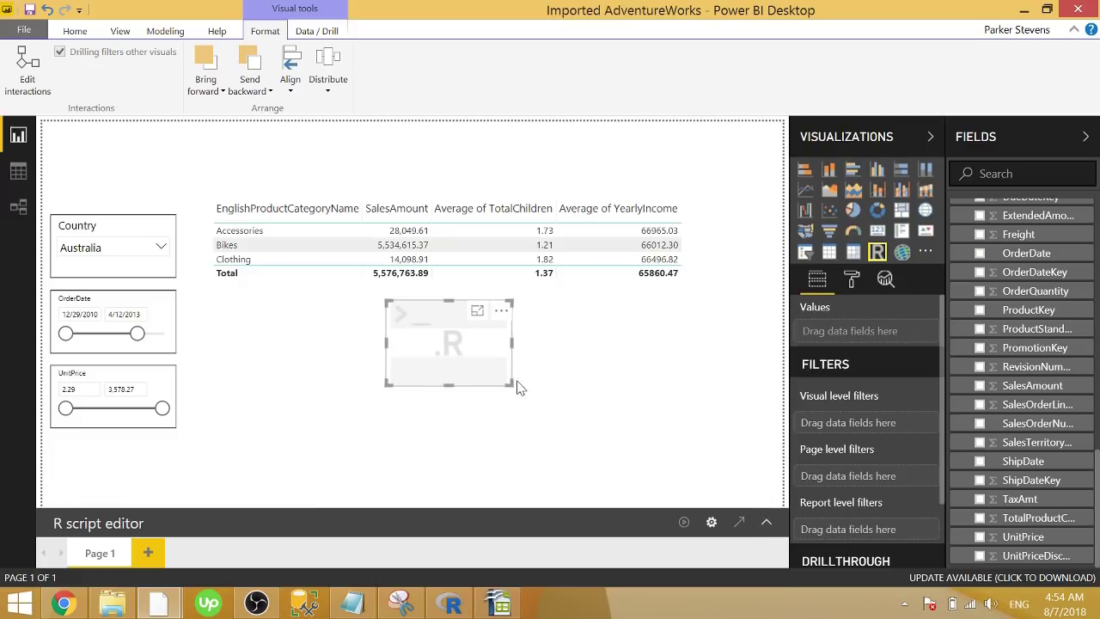
{"action": "mouse_move", "coordinate": [519, 386]}
{"action": "left_mouse_down"}
{"action": "mouse_move", "coordinate": [547, 401]}
{"action": "mouse_move", "coordinate": [536, 405]}
{"action": "mouse_move", "coordinate": [479, 363]}
{"action": "mouse_move", "coordinate": [516, 373]}
{"action": "left_mouse_up"}
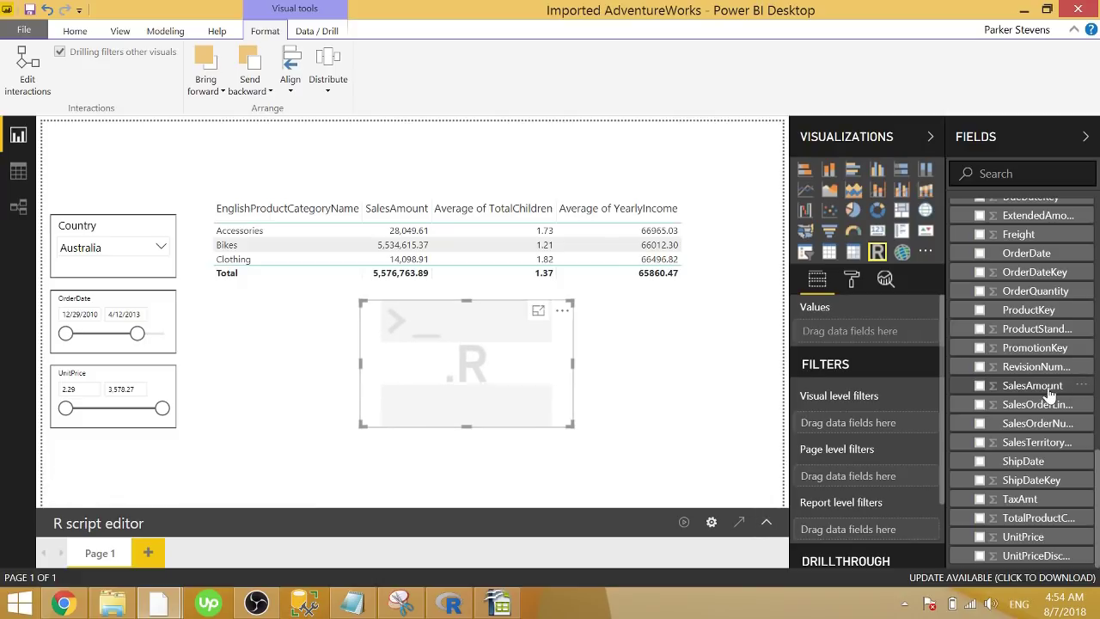
{"action": "scroll", "coordinate": [1051, 387], "scroll_direction": "up", "scroll_amount": 8}
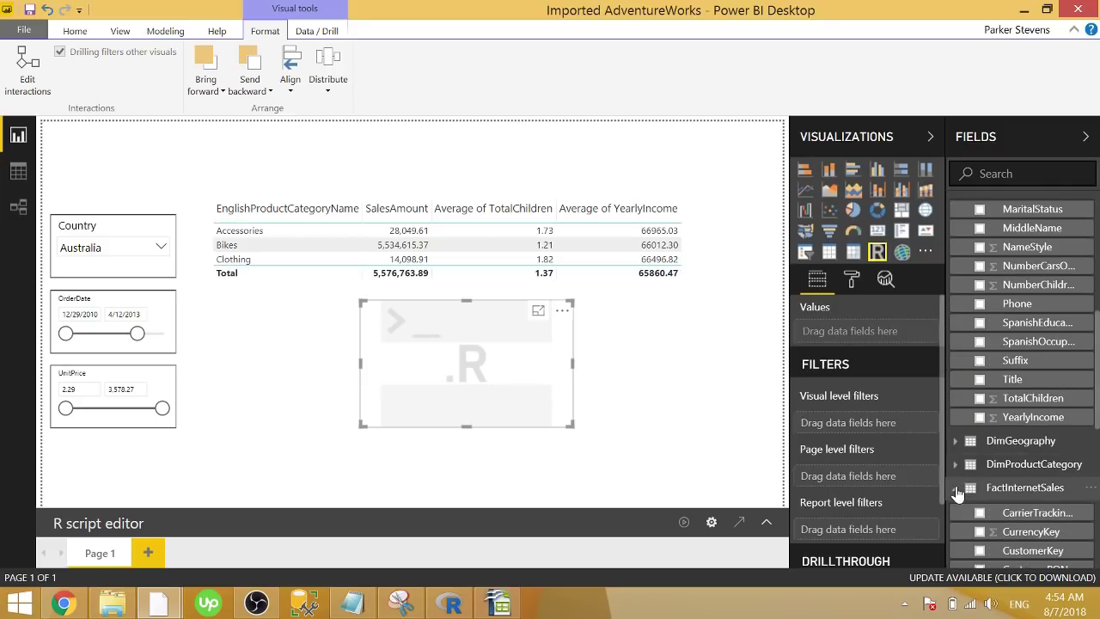
- Add EnglishProductCategoryName to the R visual and rename the field to Category
{"action": "left_click", "coordinate": [956, 490]}
{"action": "left_click", "coordinate": [997, 526]}
{"action": "left_click_drag", "start_coordinate": [1037, 512], "coordinate": [885, 335]}
{"action": "left_click", "coordinate": [915, 334]}
{"action": "left_click", "coordinate": [941, 362]}
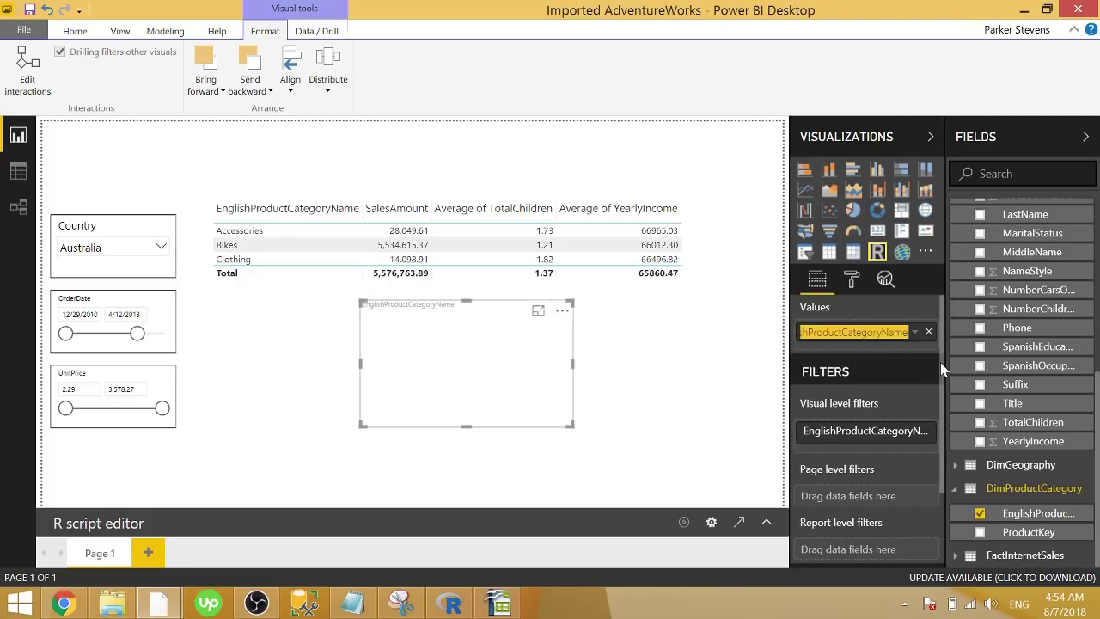
{"action": "type", "text": "Category"}
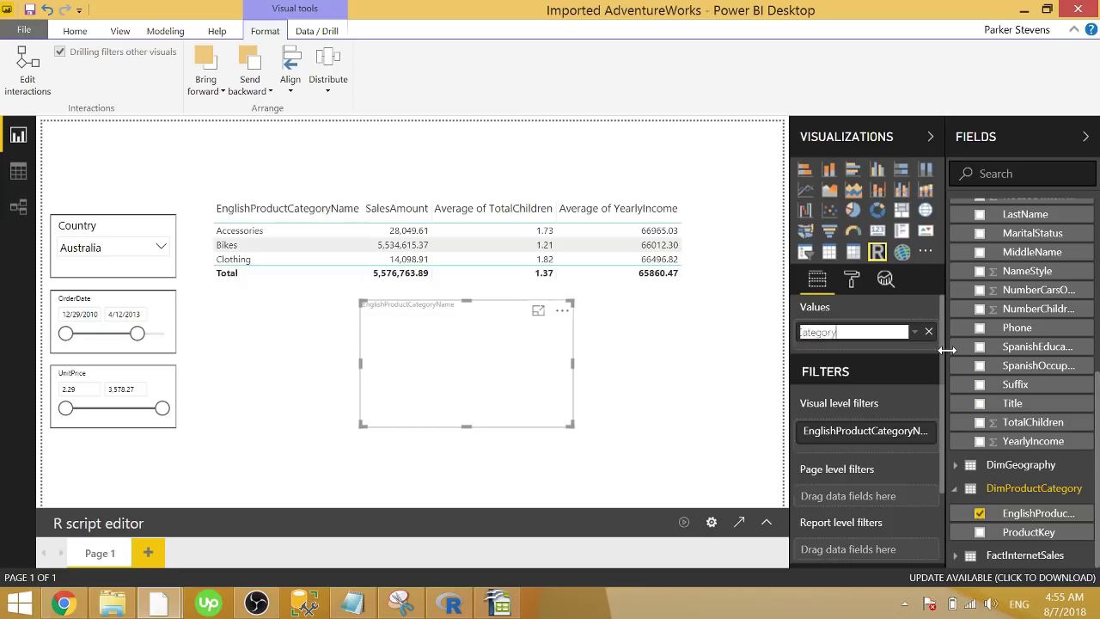
{"action": "key", "text": "Return"}
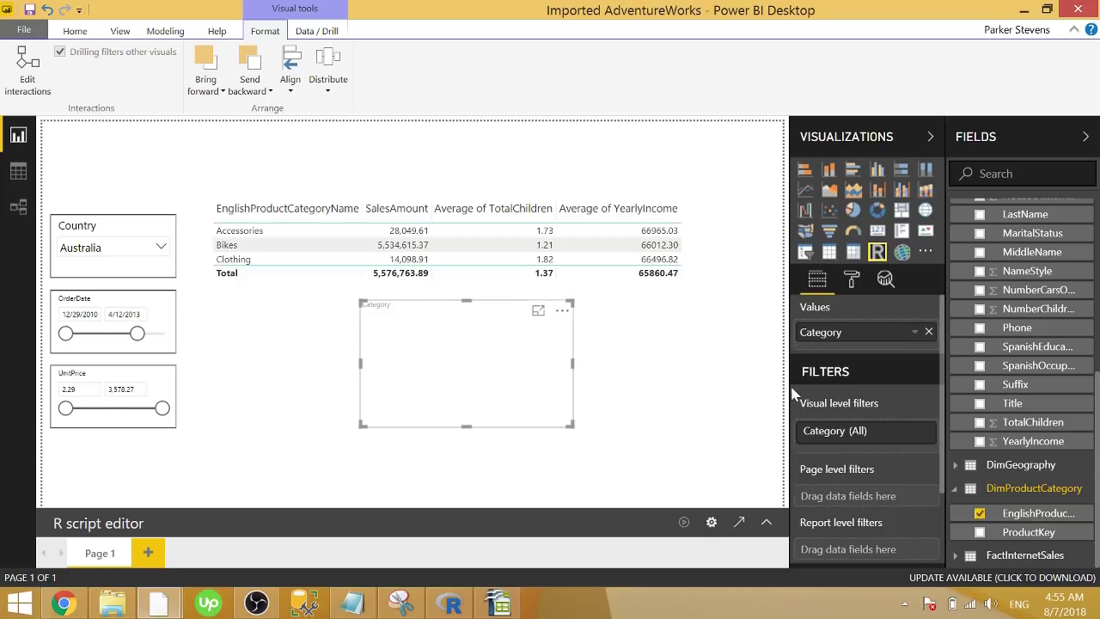
- Enter plot(1,1) in the R script editor, run it, and move over to RGui
{"action": "left_click", "coordinate": [766, 521]}
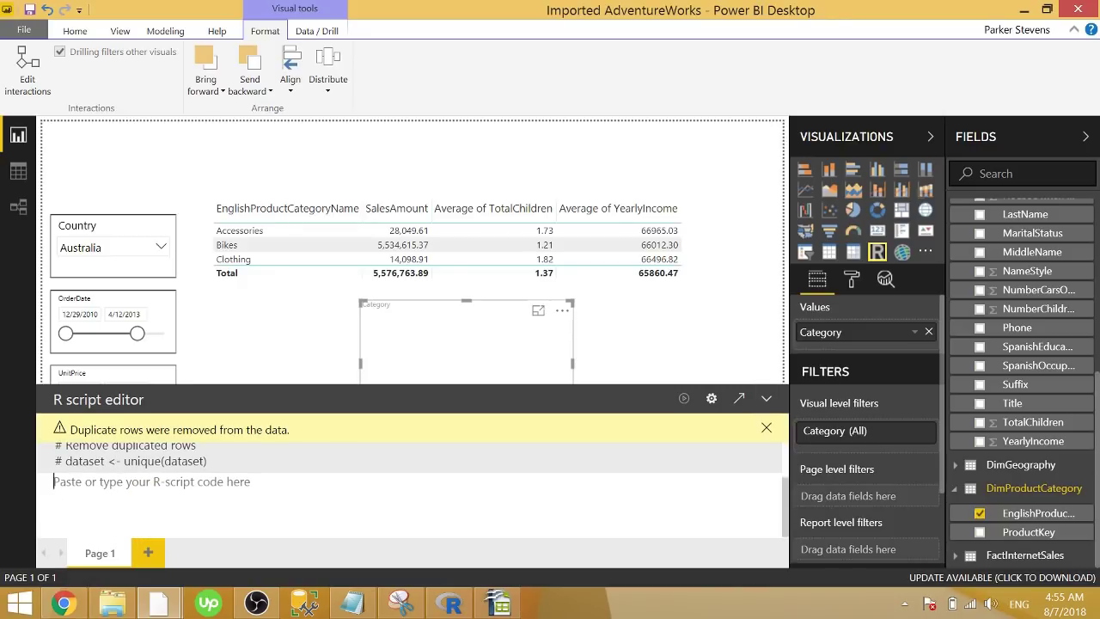
{"action": "type", "text": "plot(1,1"}
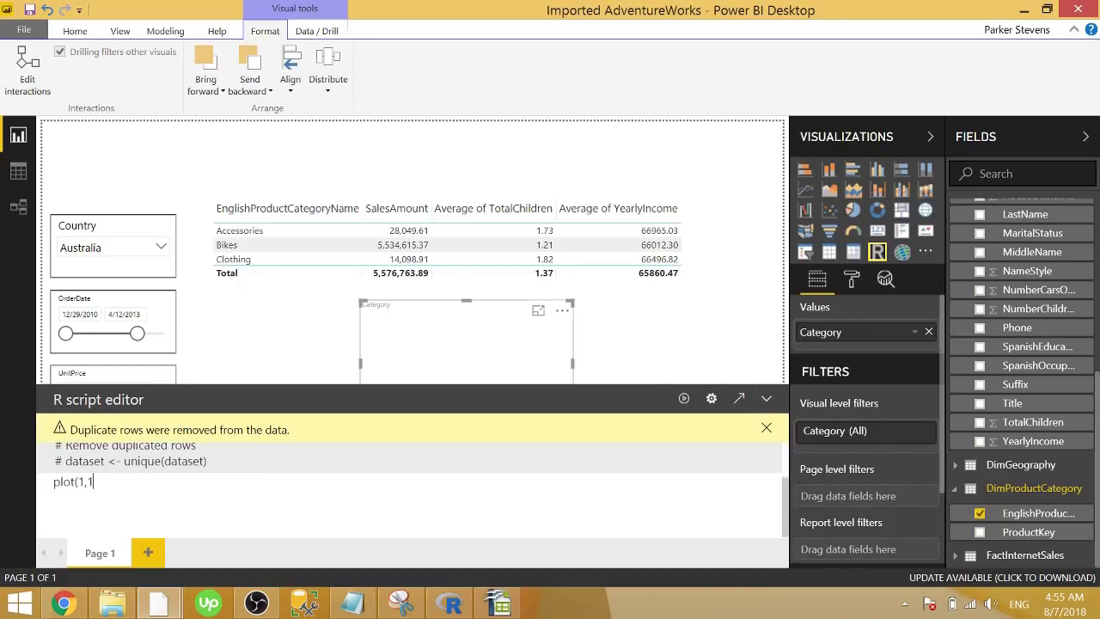
{"action": "type", "text": ")"}
{"action": "left_click", "coordinate": [686, 401]}
{"action": "left_click", "coordinate": [669, 325]}
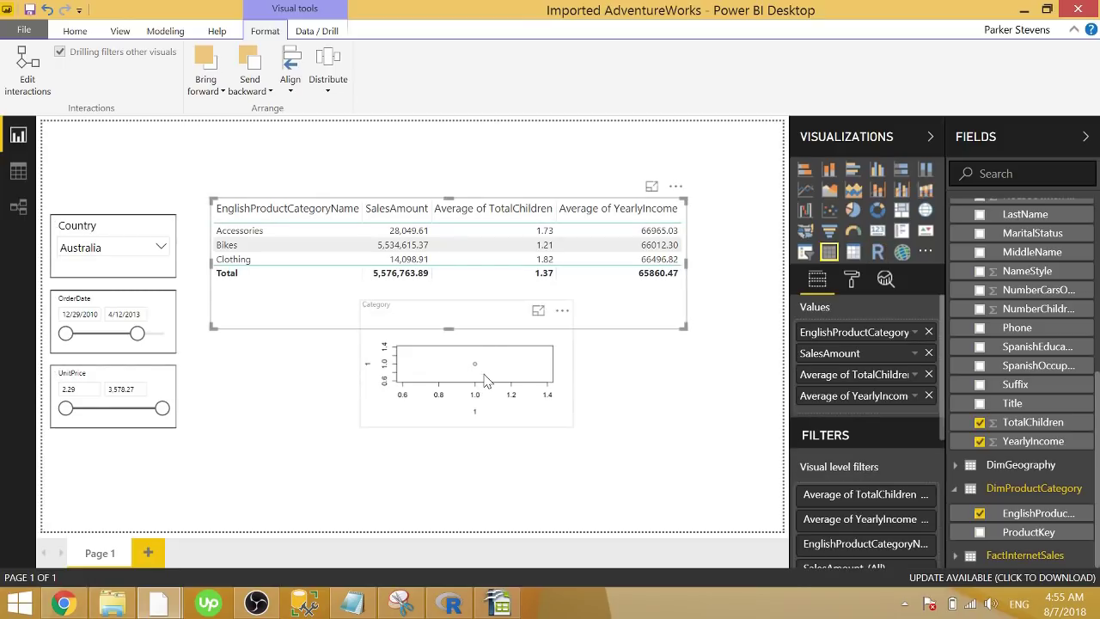
{"action": "left_click", "coordinate": [485, 381]}
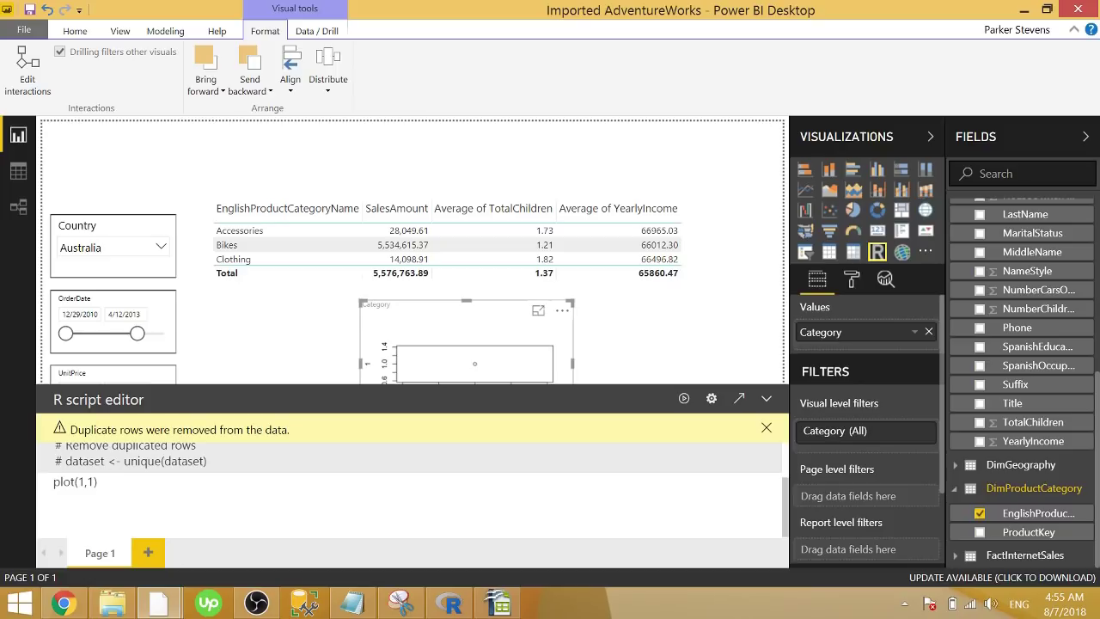
{"action": "left_click", "coordinate": [449, 604]}
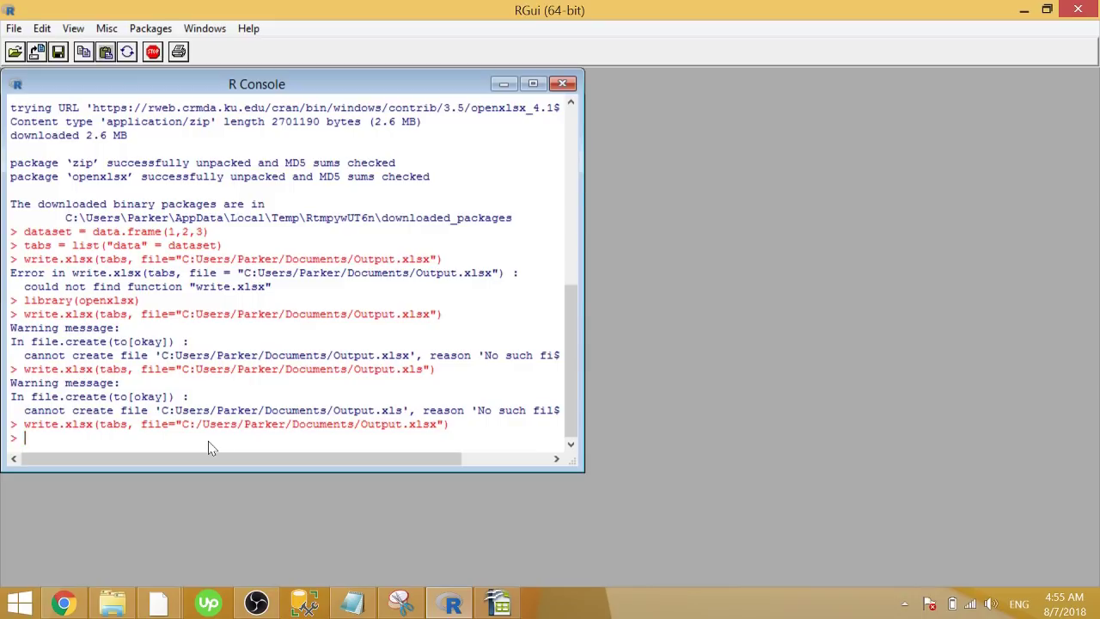
- Run install.packages("openxlsx") in the R Console, which warns the package is in use
{"action": "type", "text": "install.packag"}
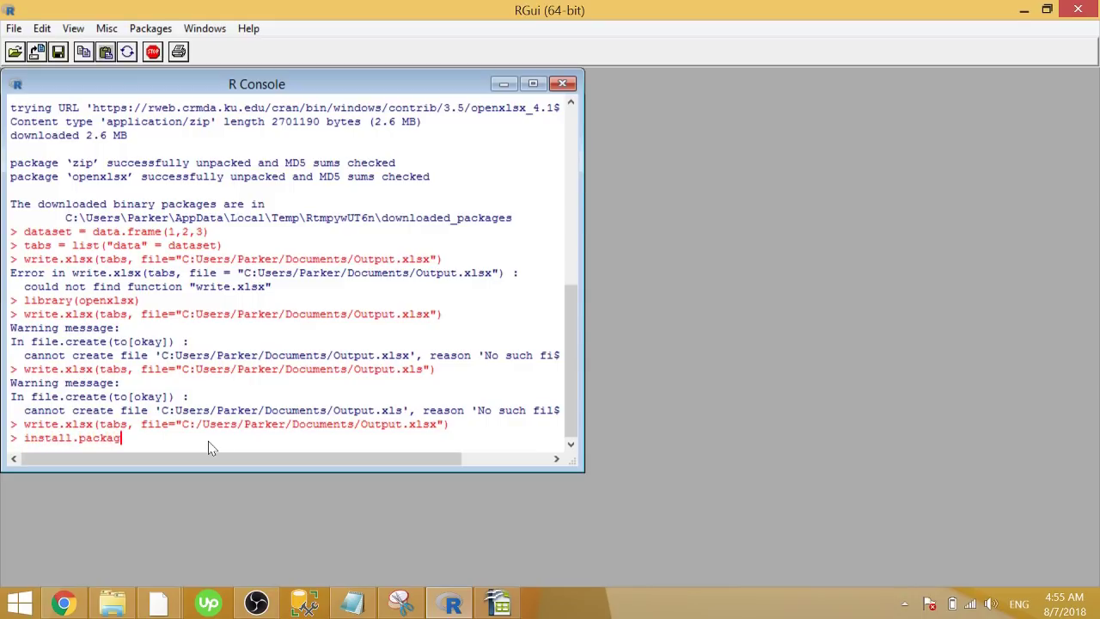
{"action": "type", "text": "es(\"openxlsx\")"}
{"action": "key", "text": "Return"}
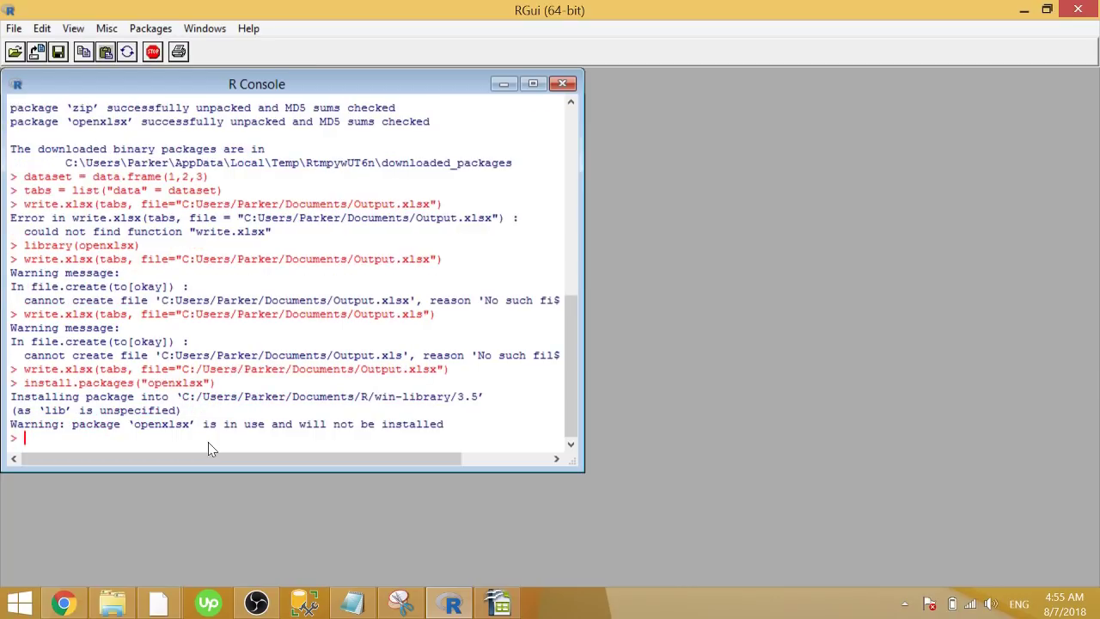
- Back in the AdventureWorks report, insert library(openxlsx) above plot(1,1) and rerun the script
{"action": "mouse_move", "coordinate": [160, 601]}
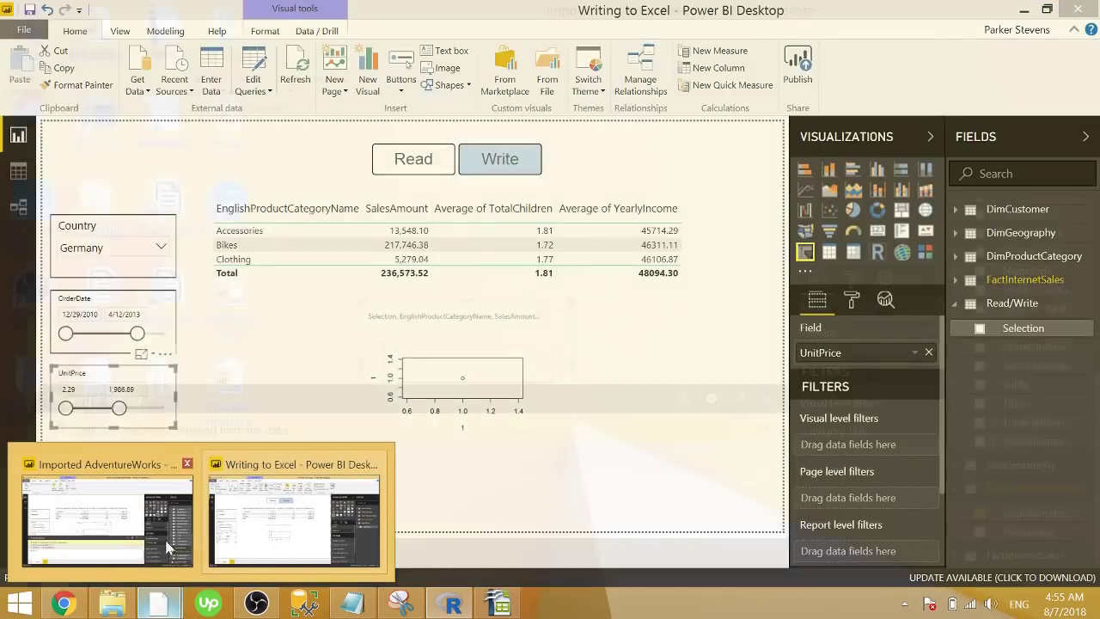
{"action": "left_click", "coordinate": [164, 537]}
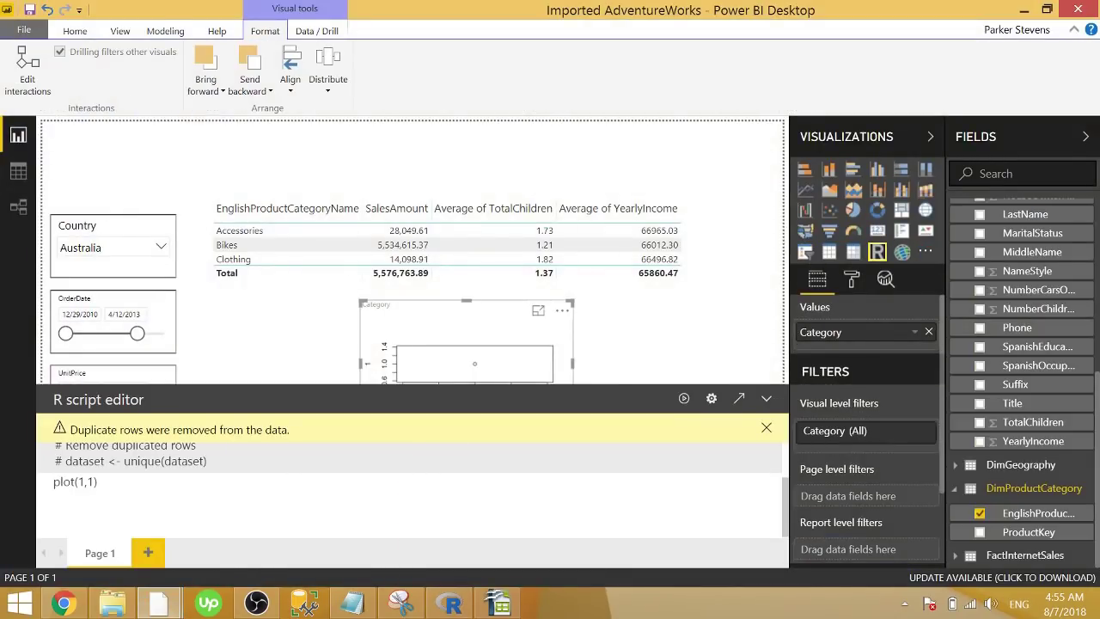
{"action": "key", "text": "Return"}
{"action": "key", "text": "Return"}
{"action": "key", "text": "Up"}
{"action": "key", "text": "Up"}
{"action": "type", "text": "library"}
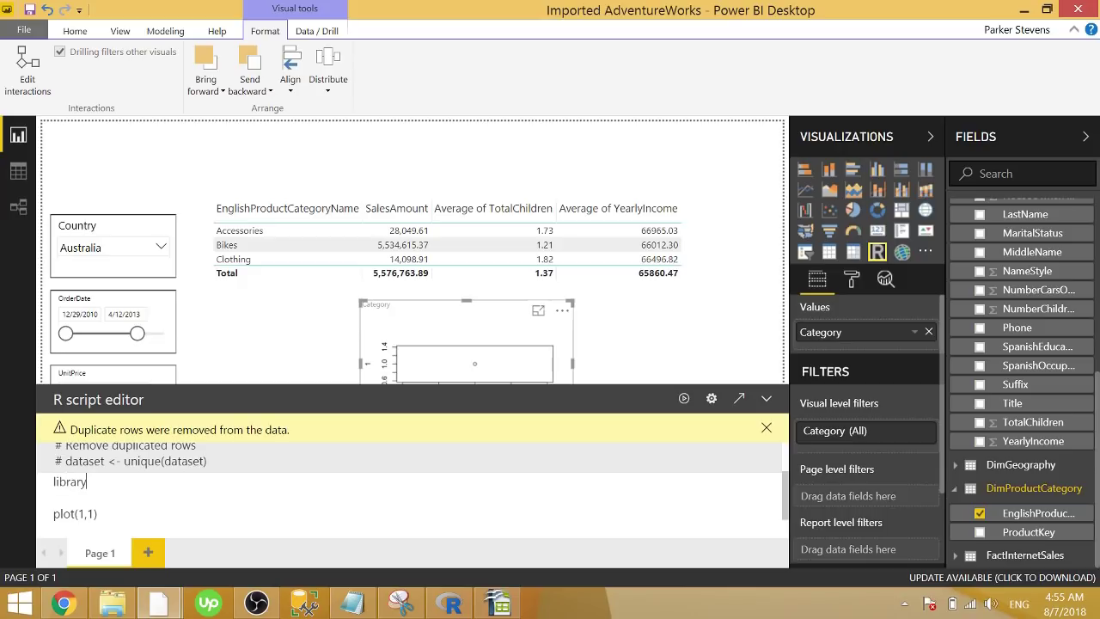
{"action": "type", "text": "(openxlsx)"}
{"action": "left_click", "coordinate": [685, 399]}
{"action": "key", "text": "Return"}
{"action": "key", "text": "Return"}
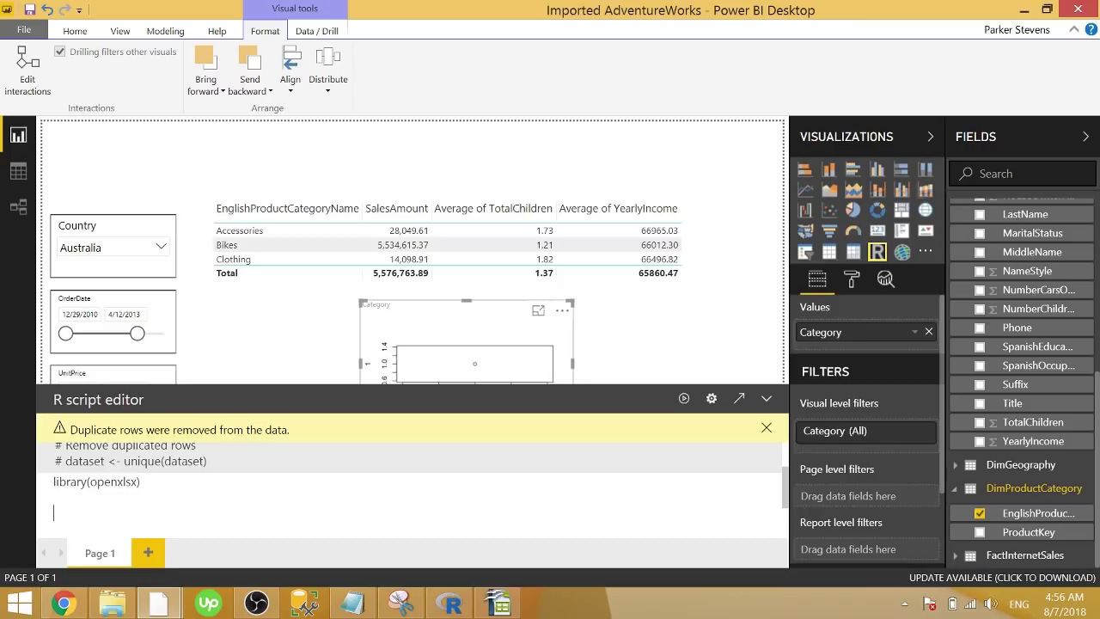
- Add the line tabs = list("tab1" = dataset) to the R script
{"action": "type", "text": "tabs = list(\"tab1\" = dataset"}
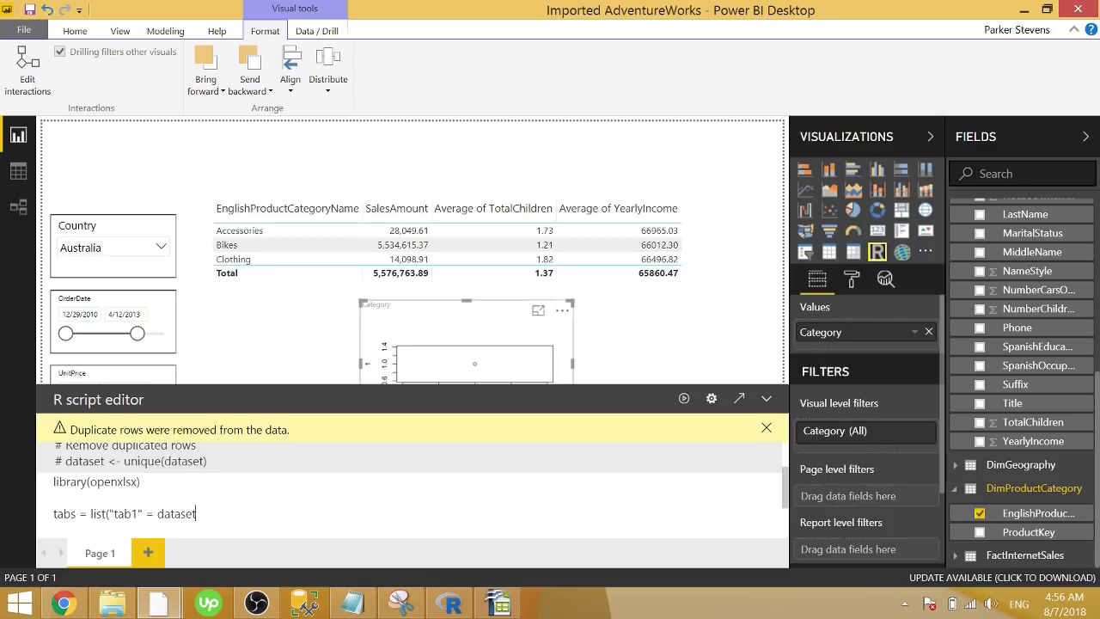
{"action": "type", "text": ")"}
{"action": "scroll", "coordinate": [413, 486], "scroll_direction": "up", "scroll_amount": 2}
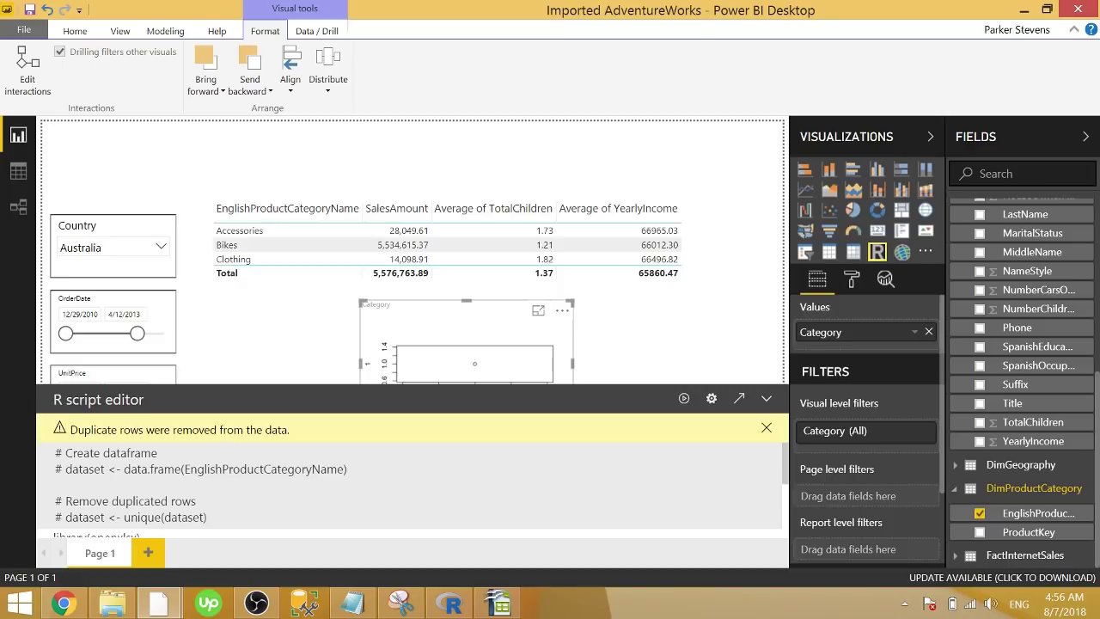
{"action": "scroll", "coordinate": [413, 486], "scroll_direction": "down", "scroll_amount": 3}
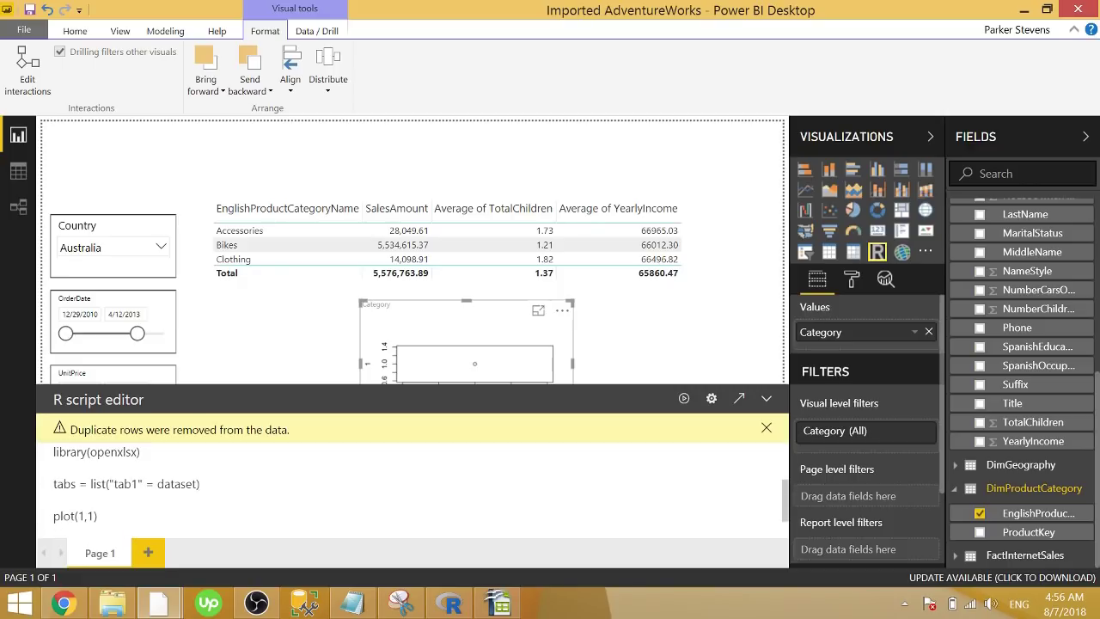
- Replace plot(1,1) with a write.xlsx call saving tabs to Documents/Output2.xlsx, then restore plot(1,1) below
{"action": "key", "text": "BackSpace"}
{"action": "key", "text": "BackSpace"}
{"action": "key", "text": "BackSpace"}
{"action": "key", "text": "BackSpace"}
{"action": "key", "text": "BackSpace"}
{"action": "key", "text": "BackSpace"}
{"action": "key", "text": "BackSpace"}
{"action": "key", "text": "BackSpace"}
{"action": "key", "text": "BackSpace"}
{"action": "type", "text": "write."}
{"action": "type", "text": "xlsx"}
{"action": "type", "text": "(\""}
{"action": "type", "text": "tabs,"}
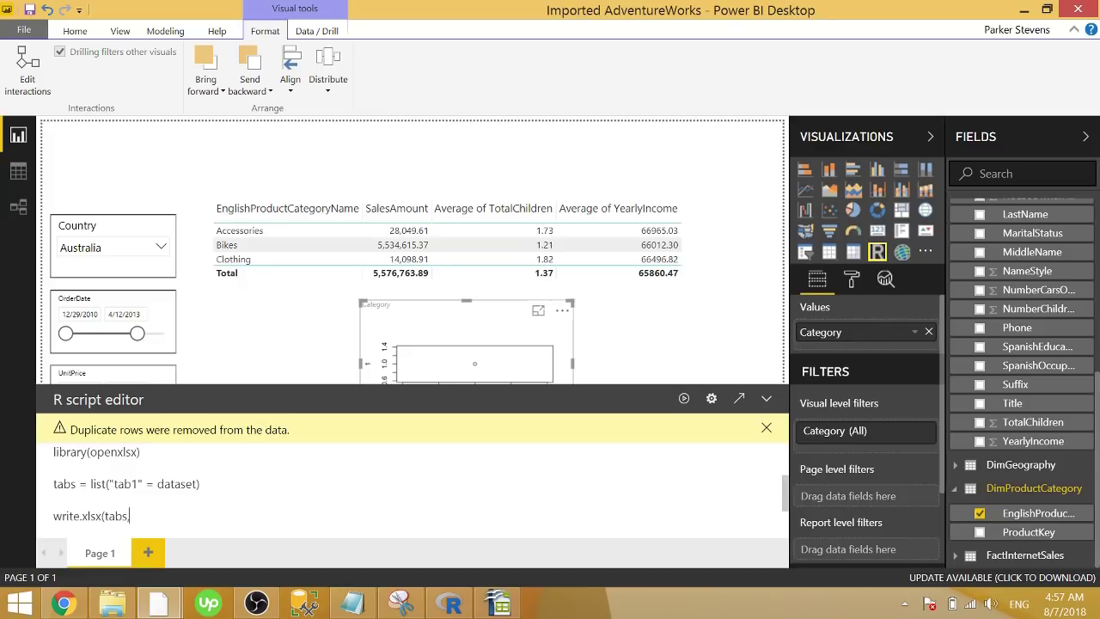
{"action": "type", "text": " file=\"C:/Users/Parker/Documents/"}
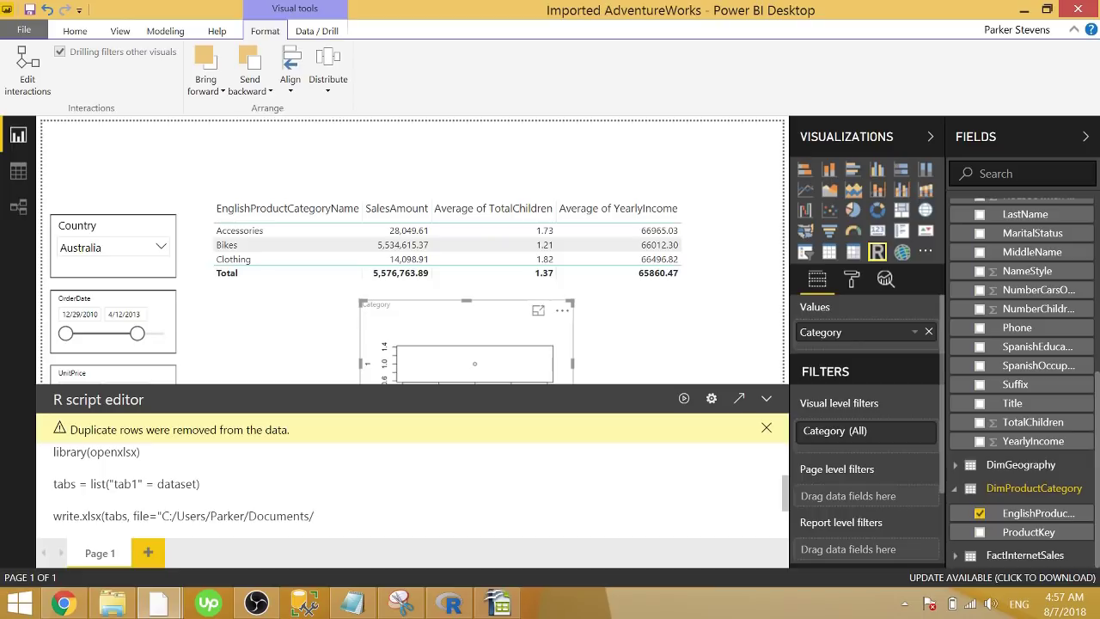
{"action": "type", "text": "Output"}
{"action": "type", "text": ".xlsx"}
{"action": "key", "text": "Left"}
{"action": "key", "text": "Left"}
{"action": "key", "text": "Left"}
{"action": "key", "text": "Left"}
{"action": "key", "text": "Left"}
{"action": "type", "text": "2"}
{"action": "type", "text": "\")"}
{"action": "type", "text": "plot(1,1)"}
{"action": "scroll", "coordinate": [412, 490], "scroll_direction": "up", "scroll_amount": 2}
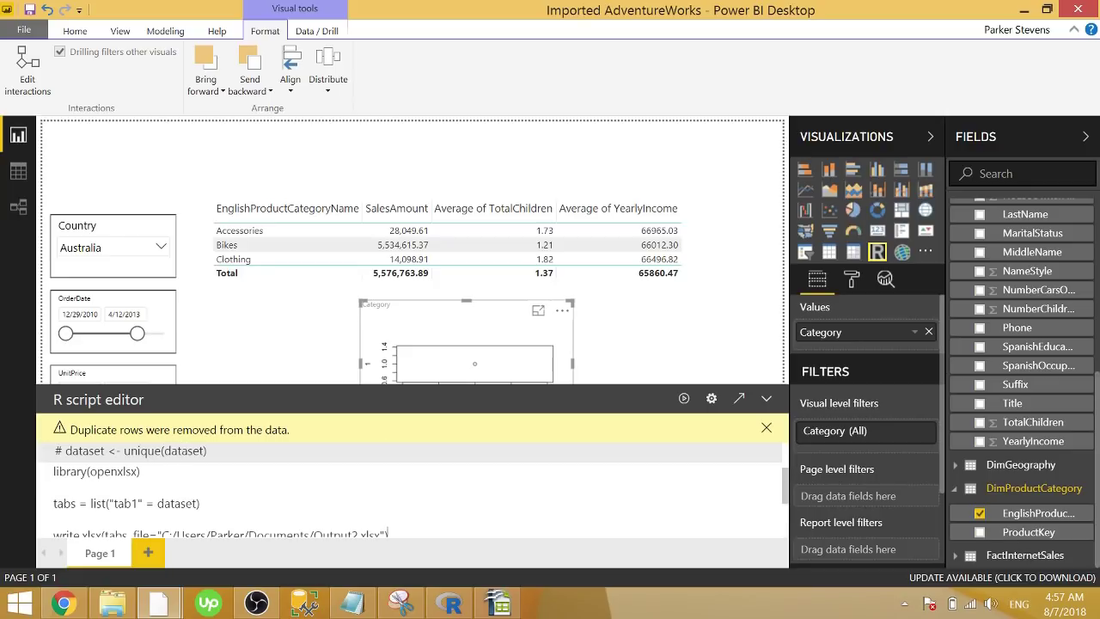
- Run the script to write Output2.xlsx, filter Country to Canada, and bring up the Documents folder
{"action": "left_click", "coordinate": [684, 399]}
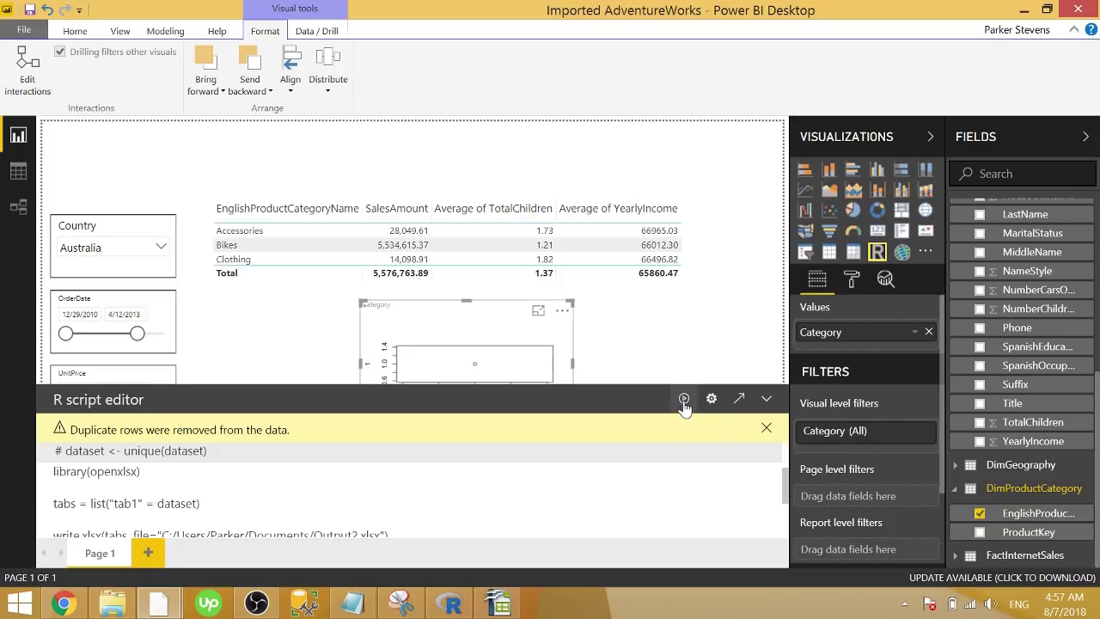
{"action": "left_click", "coordinate": [722, 337]}
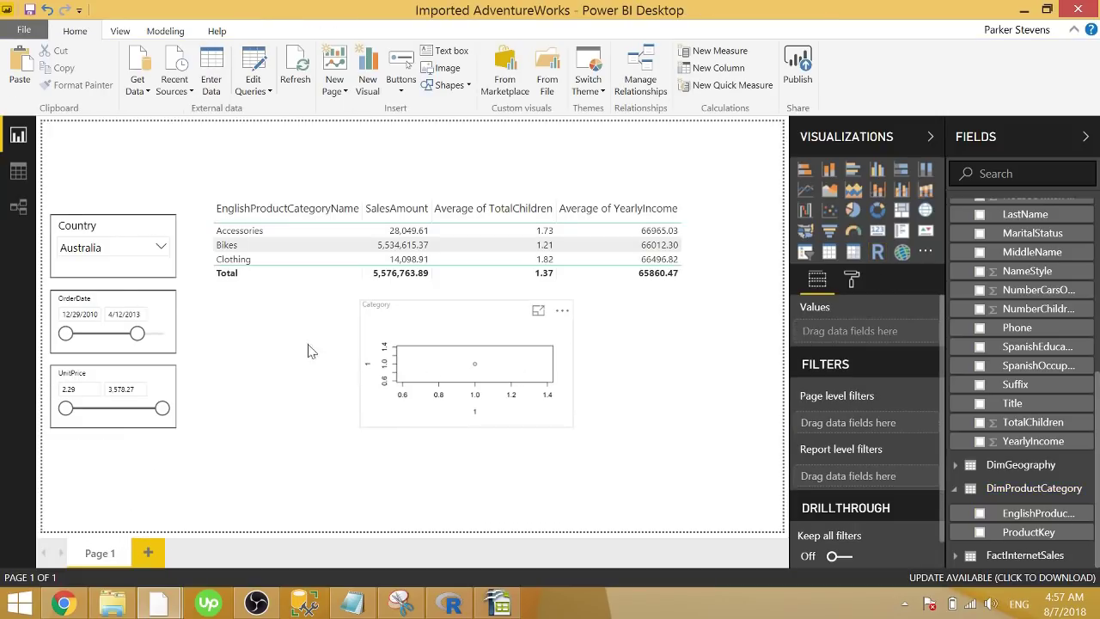
{"action": "left_click", "coordinate": [97, 248]}
{"action": "left_click", "coordinate": [91, 281]}
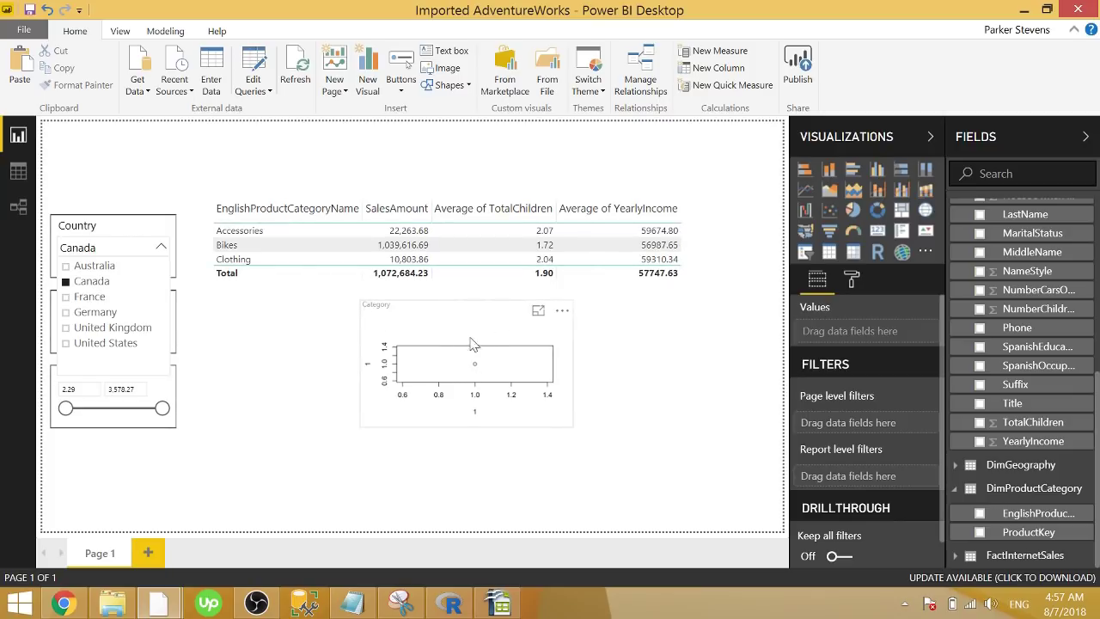
{"action": "left_click", "coordinate": [111, 605]}
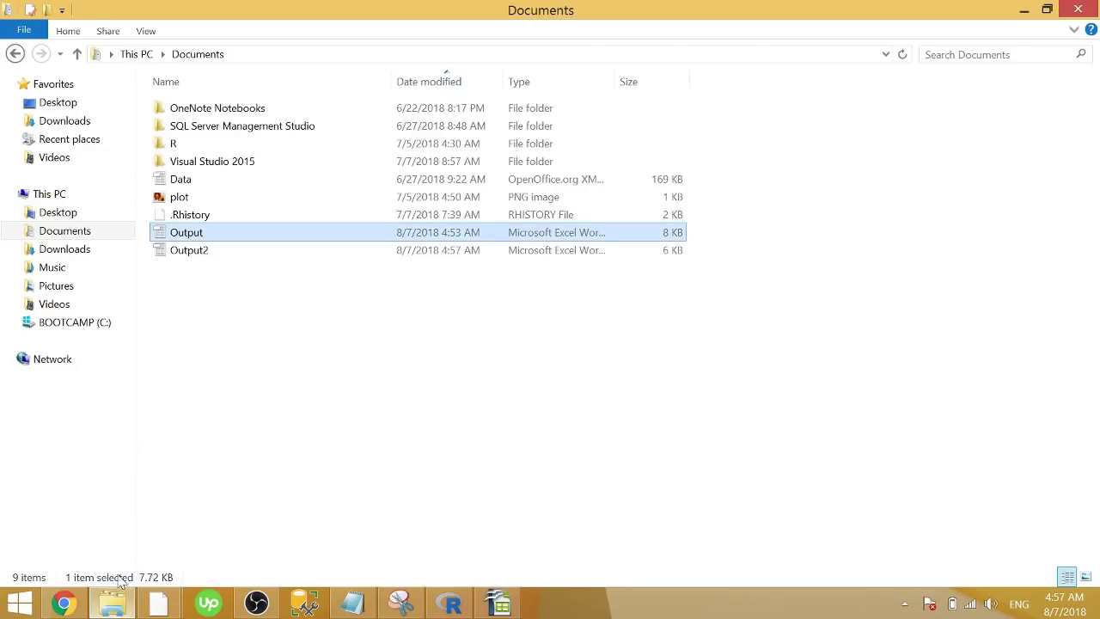
- Open Output2.xlsx, autofit column A on tab1, then close Calc discarding changes
{"action": "double_click", "coordinate": [203, 251]}
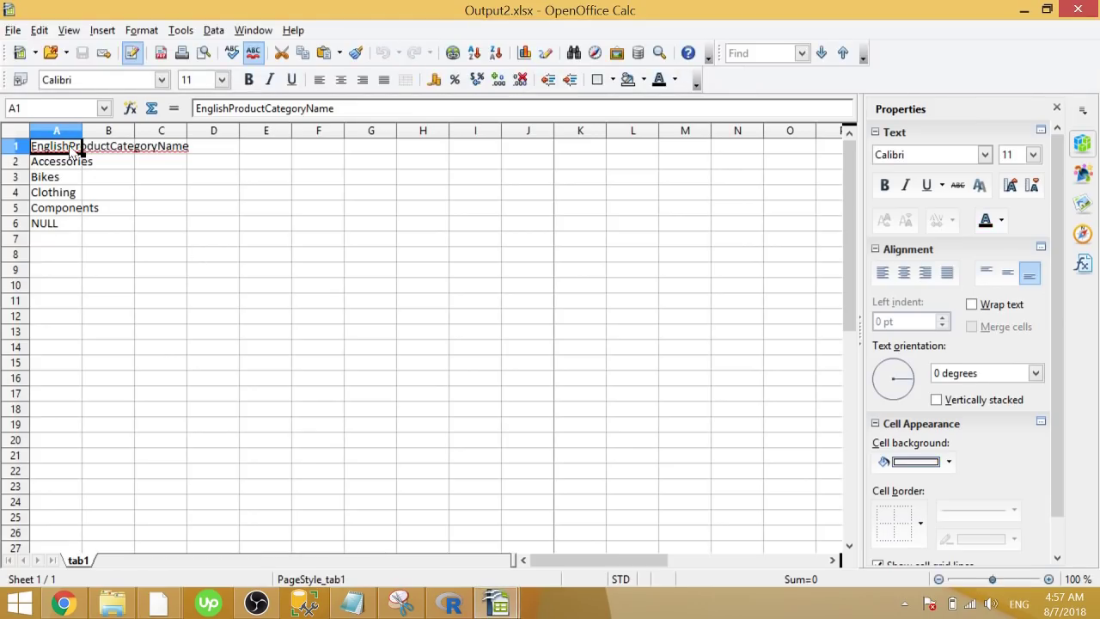
{"action": "double_click", "coordinate": [83, 131]}
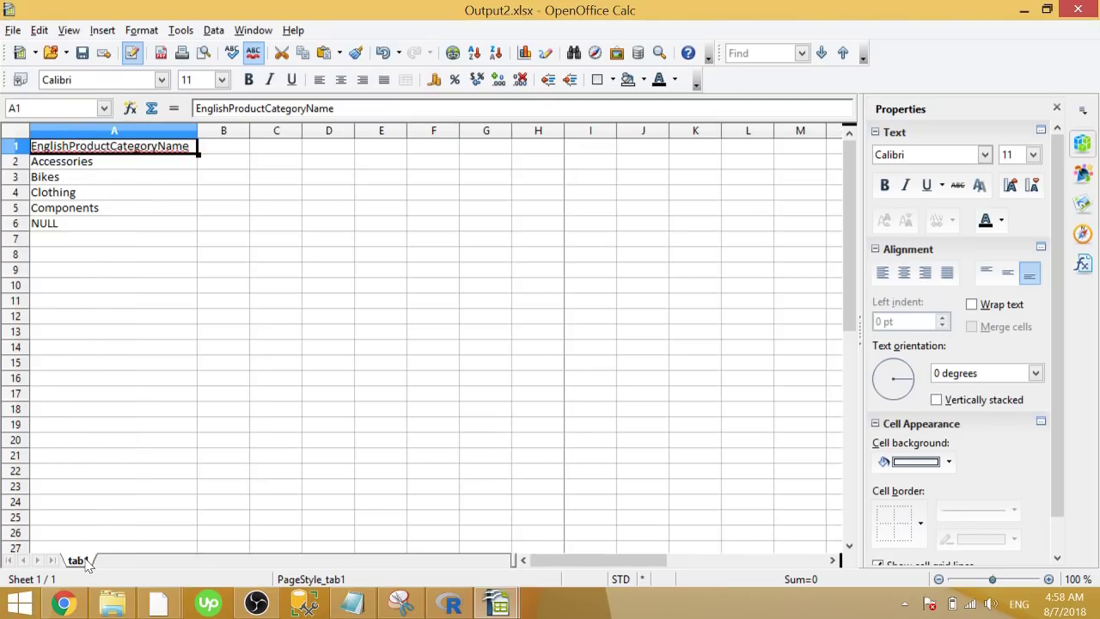
{"action": "left_click", "coordinate": [1077, 9]}
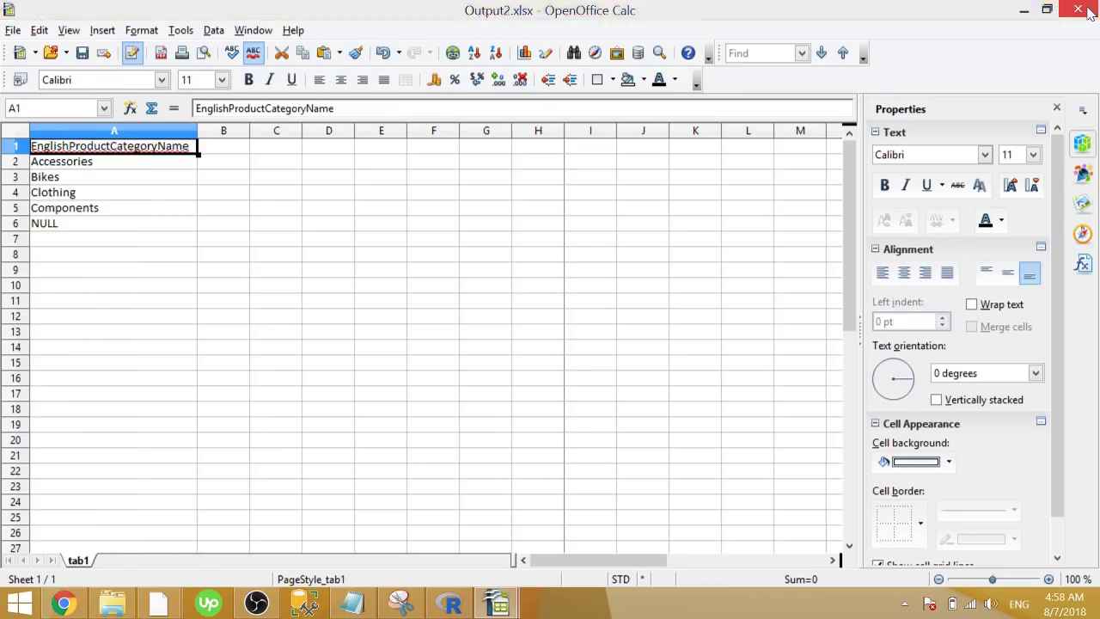
{"action": "left_click", "coordinate": [549, 324]}
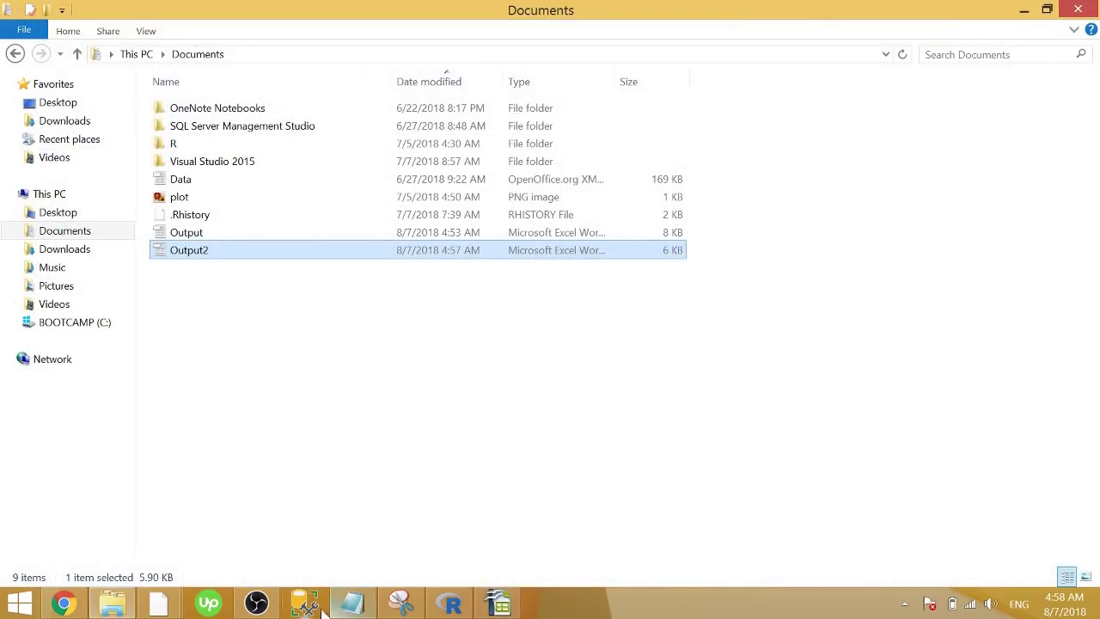
- Select the R visual and add FactInternetSales TaxAmt and UnitPrice to its Values, also trying SalesOrderLineNumber
{"action": "mouse_move", "coordinate": [159, 601]}
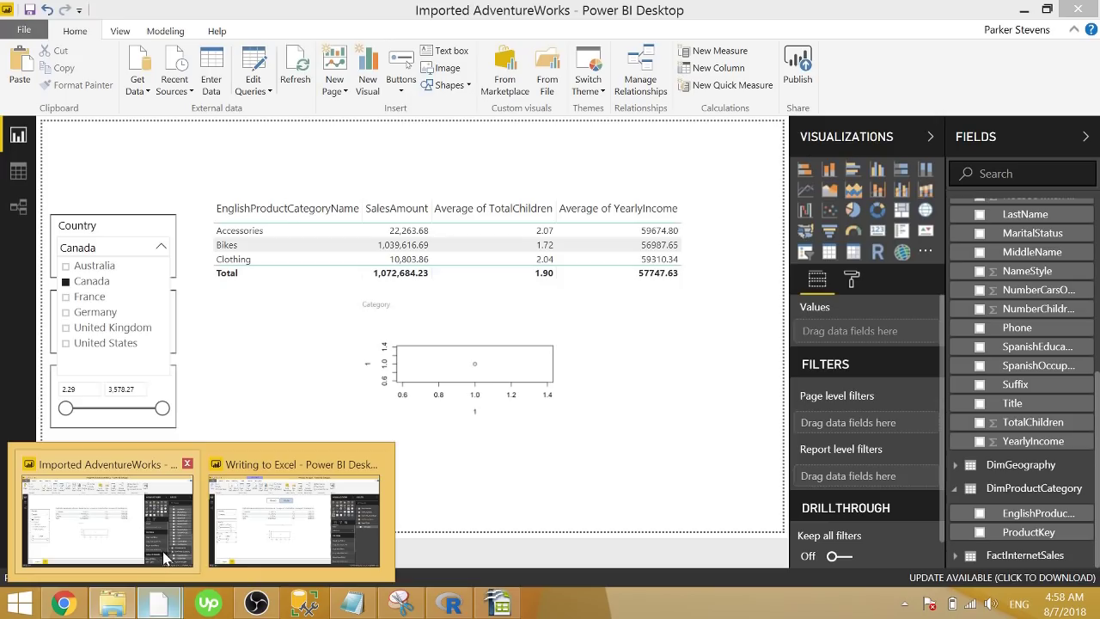
{"action": "left_click", "coordinate": [162, 551]}
{"action": "left_click", "coordinate": [524, 361]}
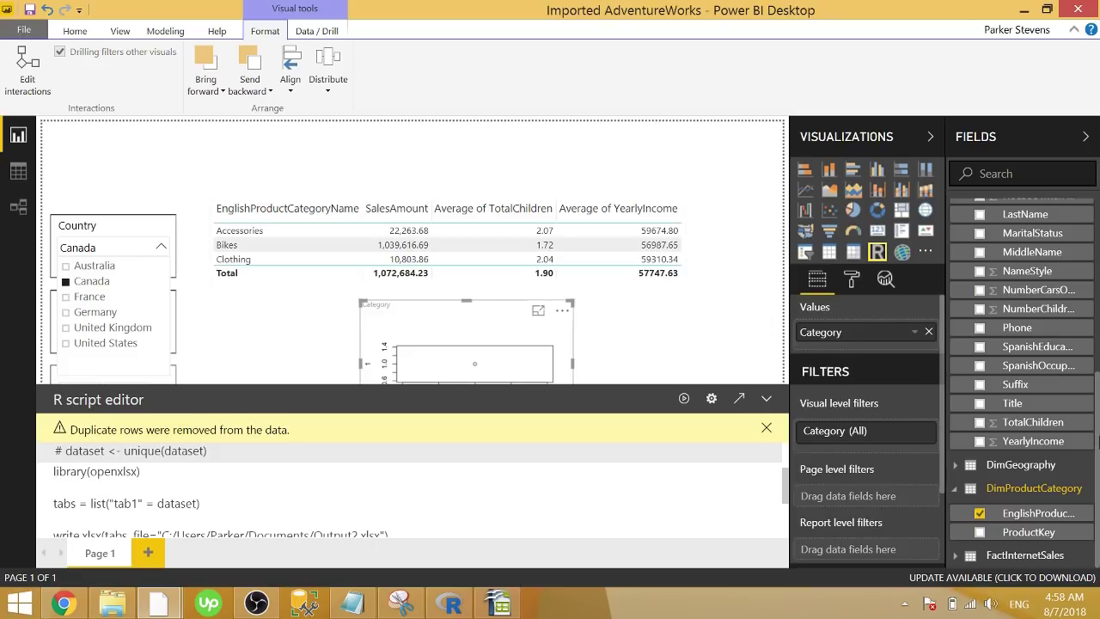
{"action": "left_click", "coordinate": [954, 489]}
{"action": "scroll", "coordinate": [1022, 495], "scroll_direction": "down", "scroll_amount": 10}
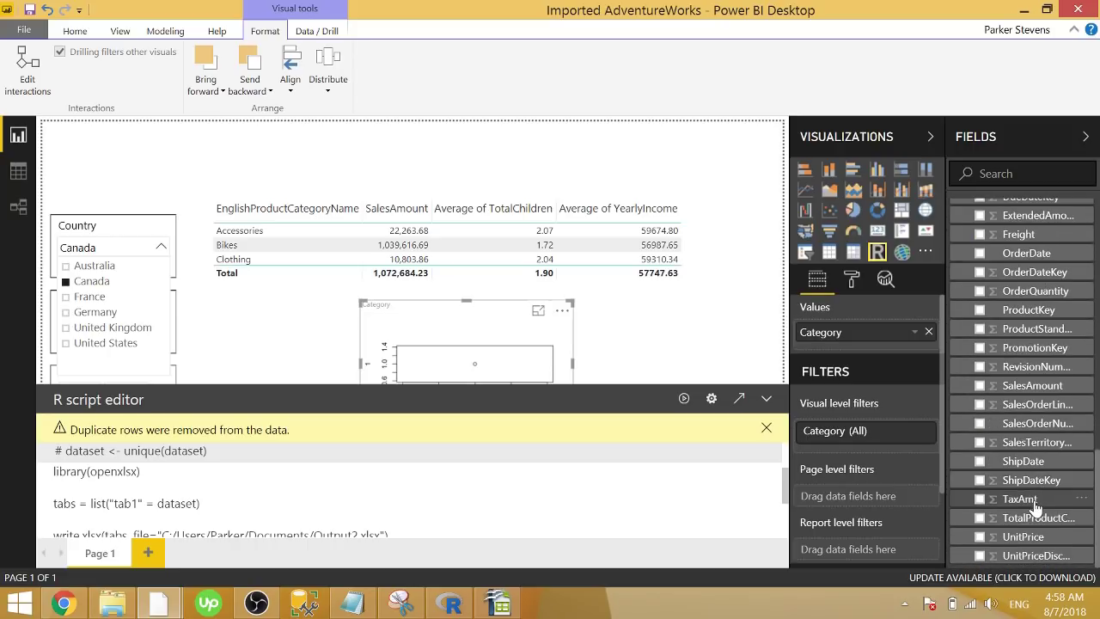
{"action": "left_click_drag", "start_coordinate": [1036, 507], "coordinate": [869, 343]}
{"action": "left_click_drag", "start_coordinate": [1040, 536], "coordinate": [879, 370]}
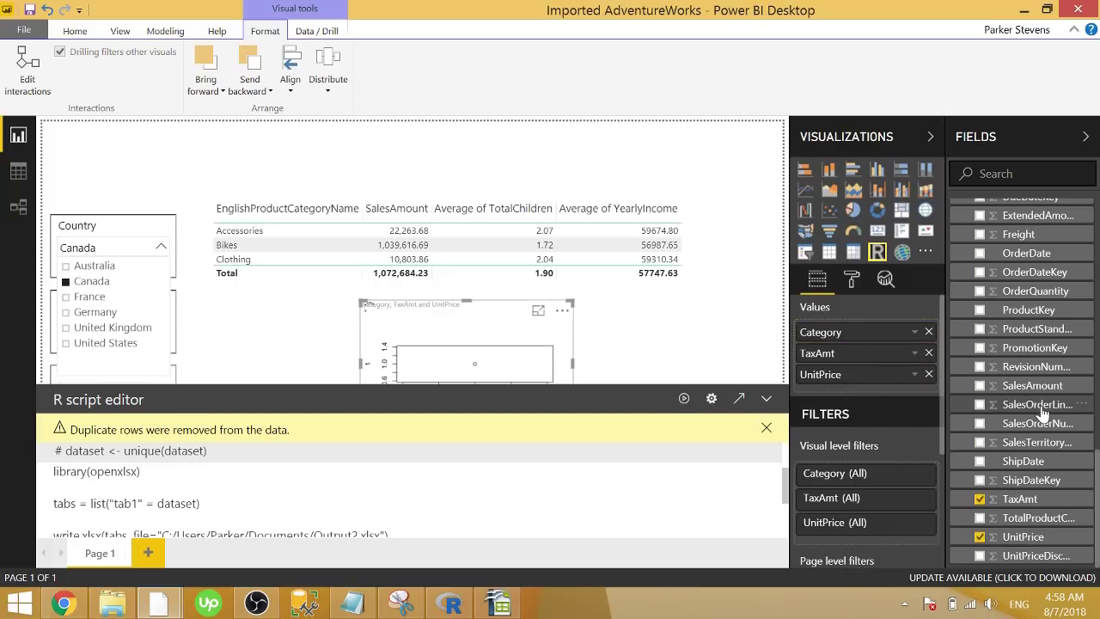
{"action": "left_click_drag", "start_coordinate": [1042, 413], "coordinate": [810, 312]}
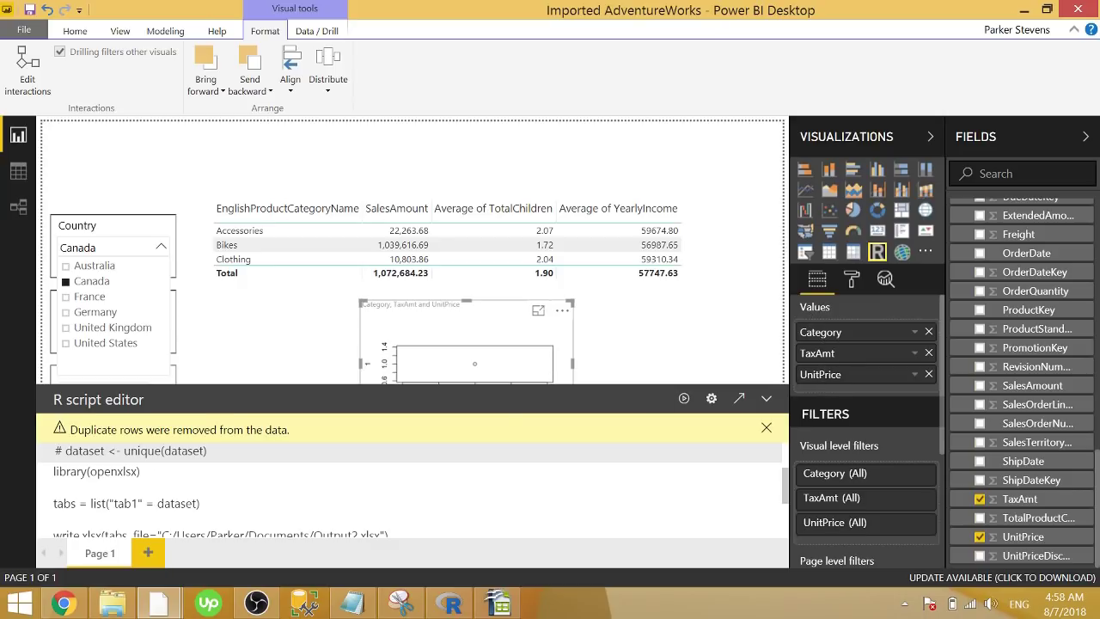
- Add tab2 = dataset2 to the tabs list and define dataset2 = dataset[,c("Category","TaxAmt")]
{"action": "type", "text": ", tab2 = dataset2"}
{"action": "key", "text": "Return"}
{"action": "key", "text": "Return"}
{"action": "type", "text": "datas"}
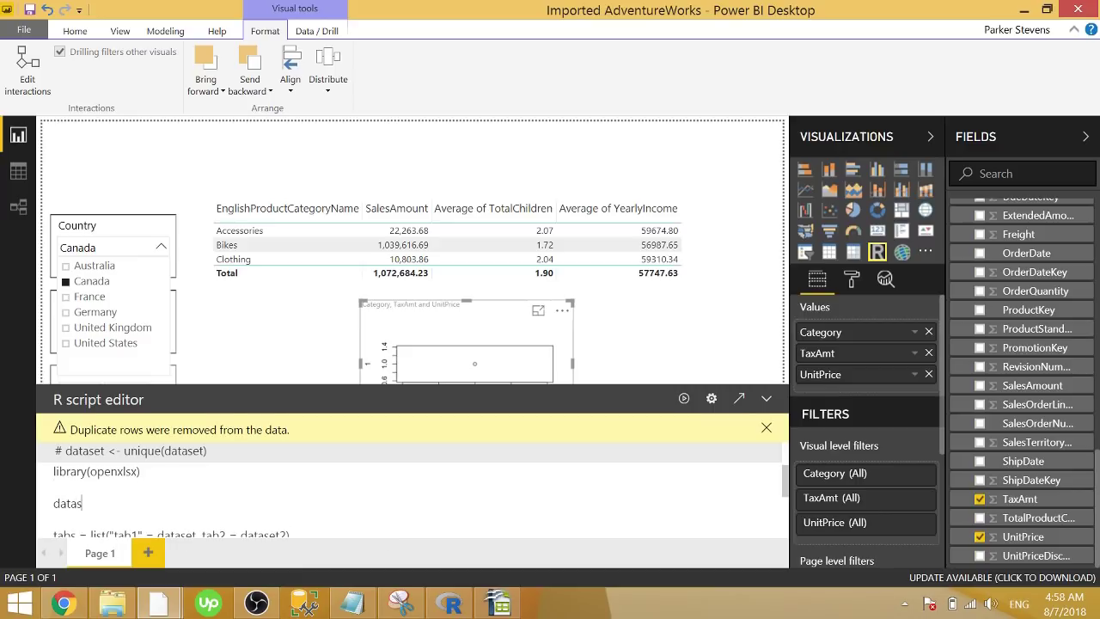
{"action": "type", "text": "et2 = dataset"}
{"action": "type", "text": "[,c("}
{"action": "type", "text": "\"Category\",\"TaxAmt\")"}
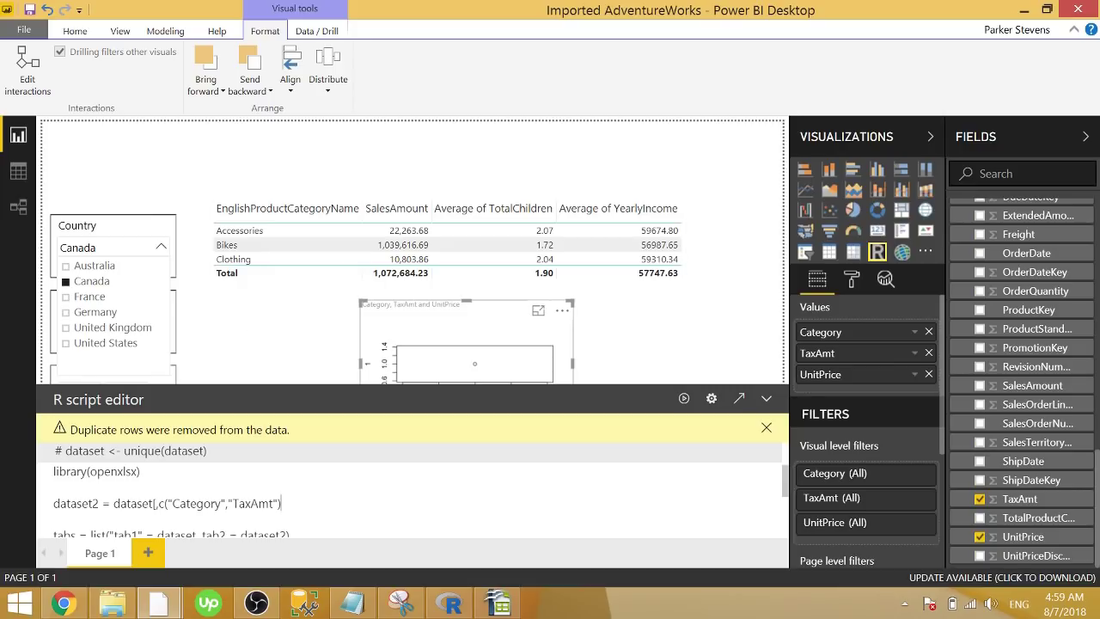
{"action": "type", "text": "]"}
{"action": "scroll", "coordinate": [413, 490], "scroll_direction": "down", "scroll_amount": 3}
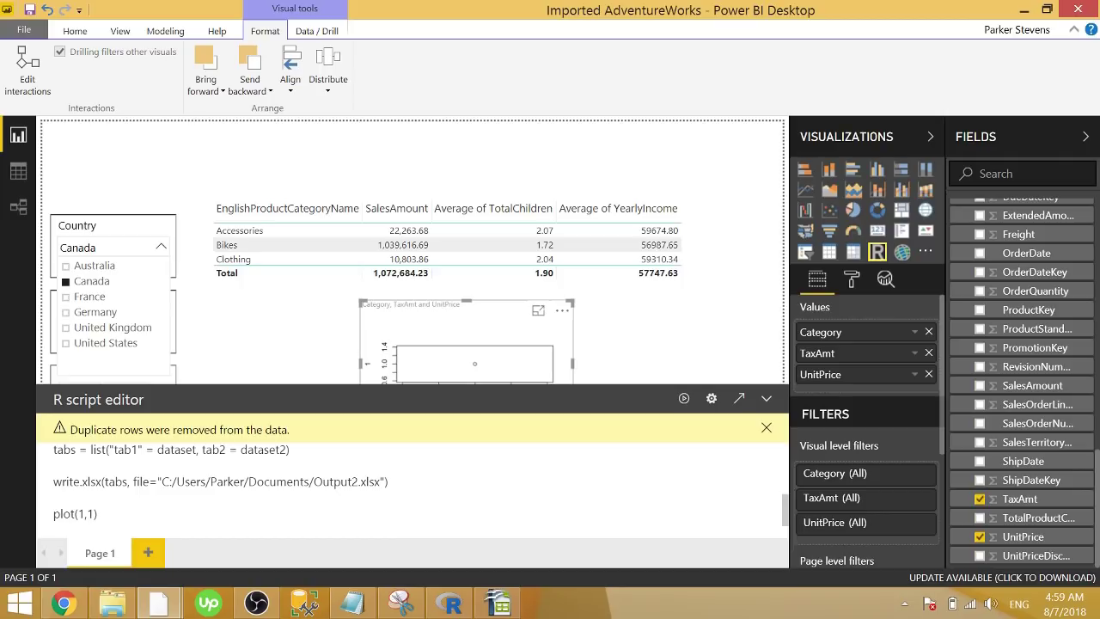
- Run the script, replace Category with EnglishProductCategoryName in the dataset2 line, and rerun it
{"action": "left_click", "coordinate": [684, 399]}
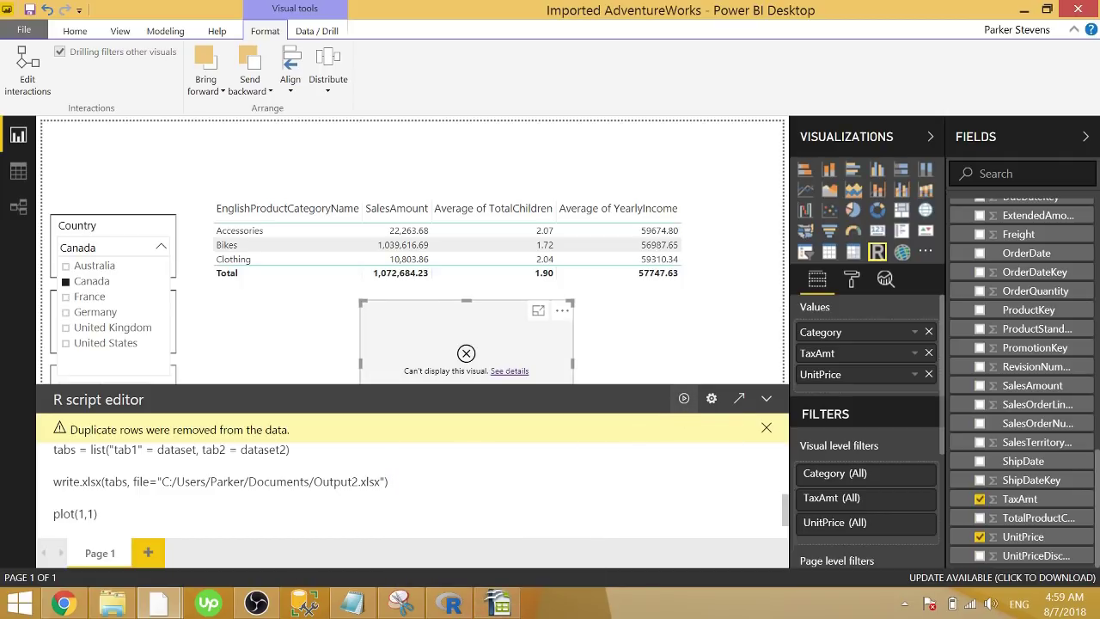
{"action": "scroll", "coordinate": [512, 446], "scroll_direction": "up", "scroll_amount": 3}
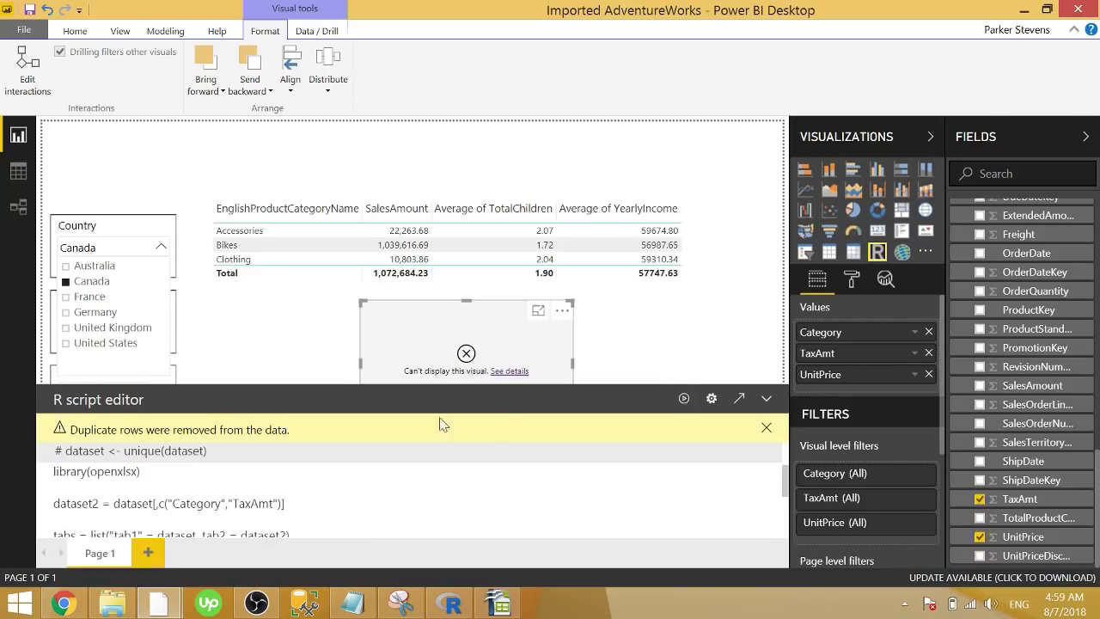
{"action": "double_click", "coordinate": [197, 503]}
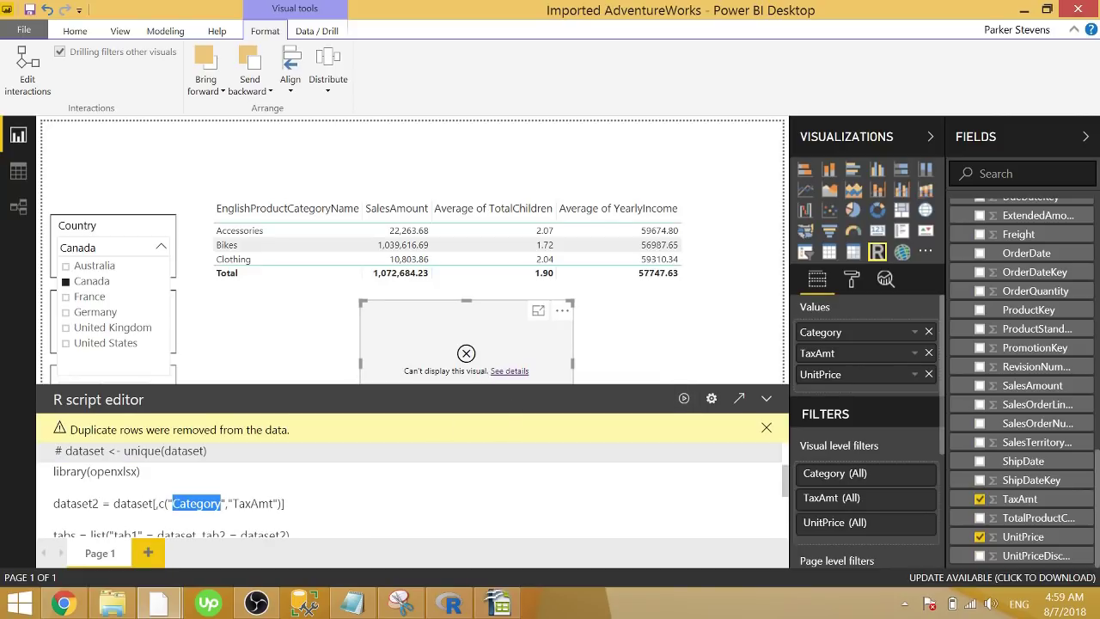
{"action": "type", "text": "EnglishProdu"}
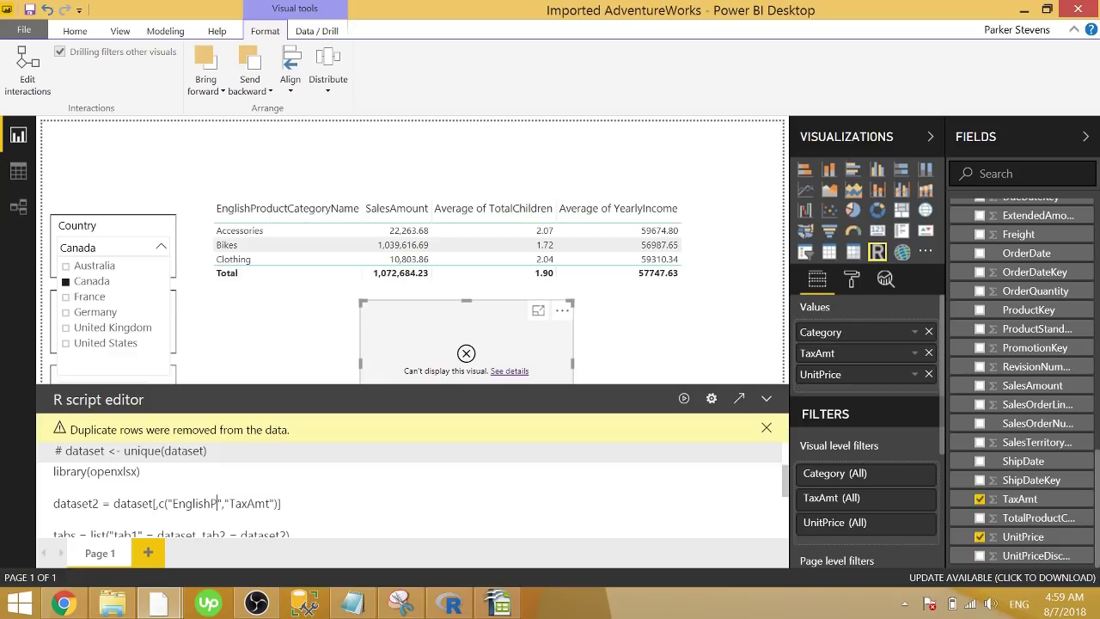
{"action": "type", "text": "ctCategoryName"}
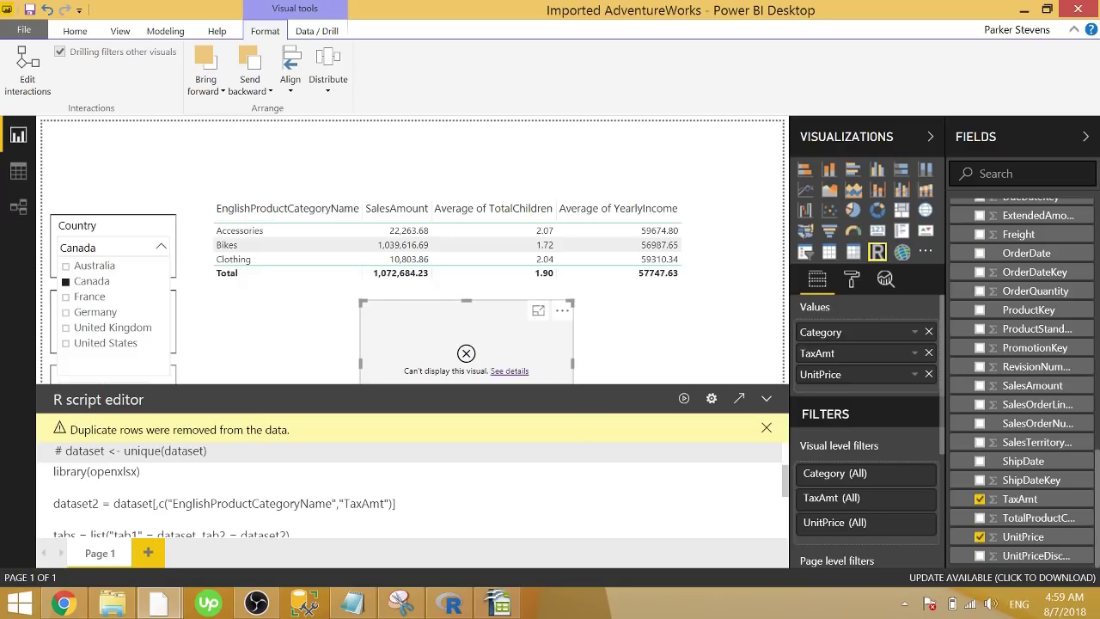
{"action": "left_click", "coordinate": [687, 399]}
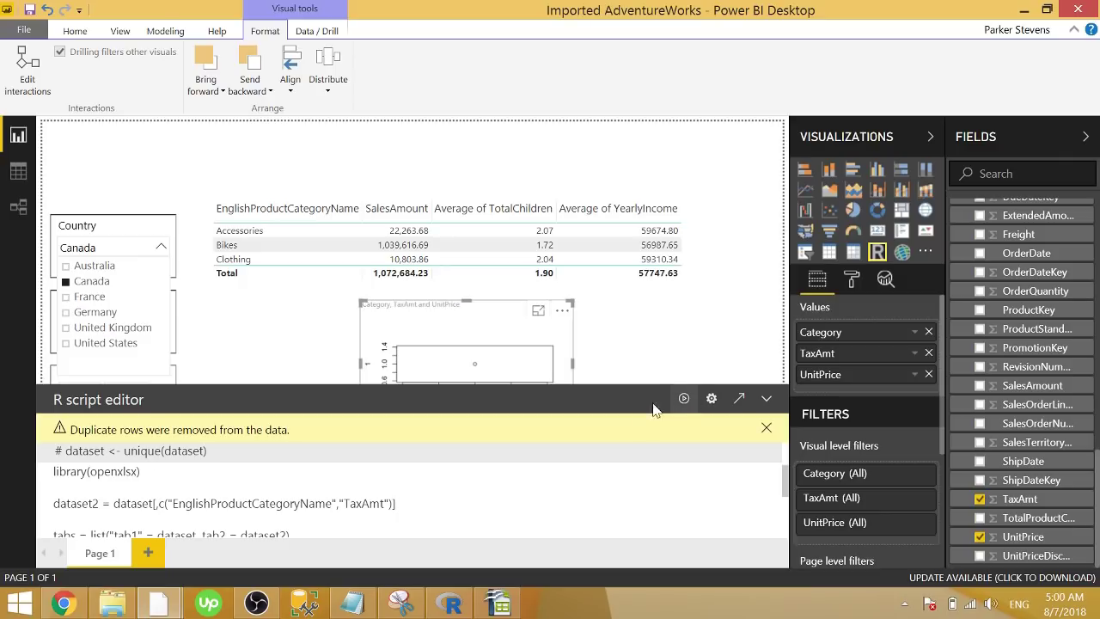
- Open Output2 from Documents in Calc and view the tab2 sheet with the category and TaxAmt columns
{"action": "left_click", "coordinate": [112, 603]}
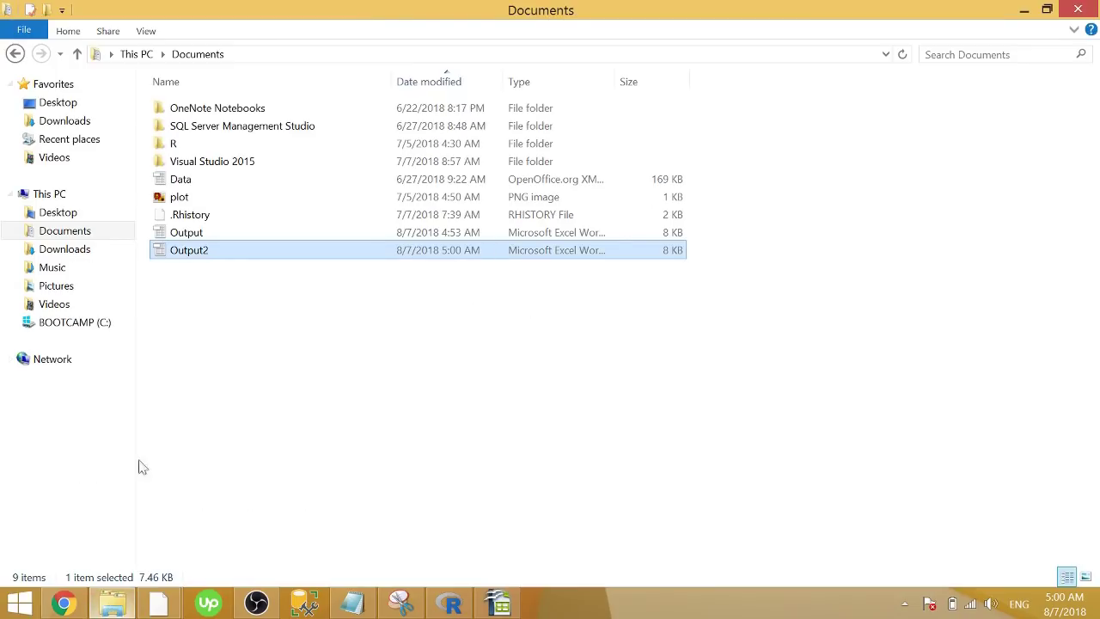
{"action": "double_click", "coordinate": [249, 254]}
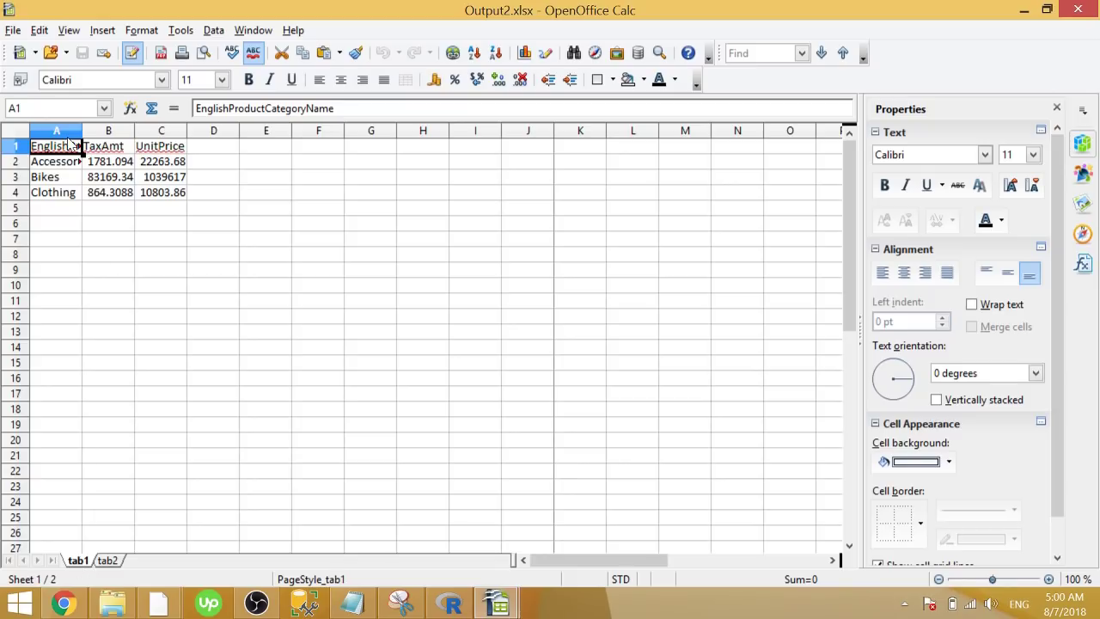
{"action": "left_click", "coordinate": [107, 561]}
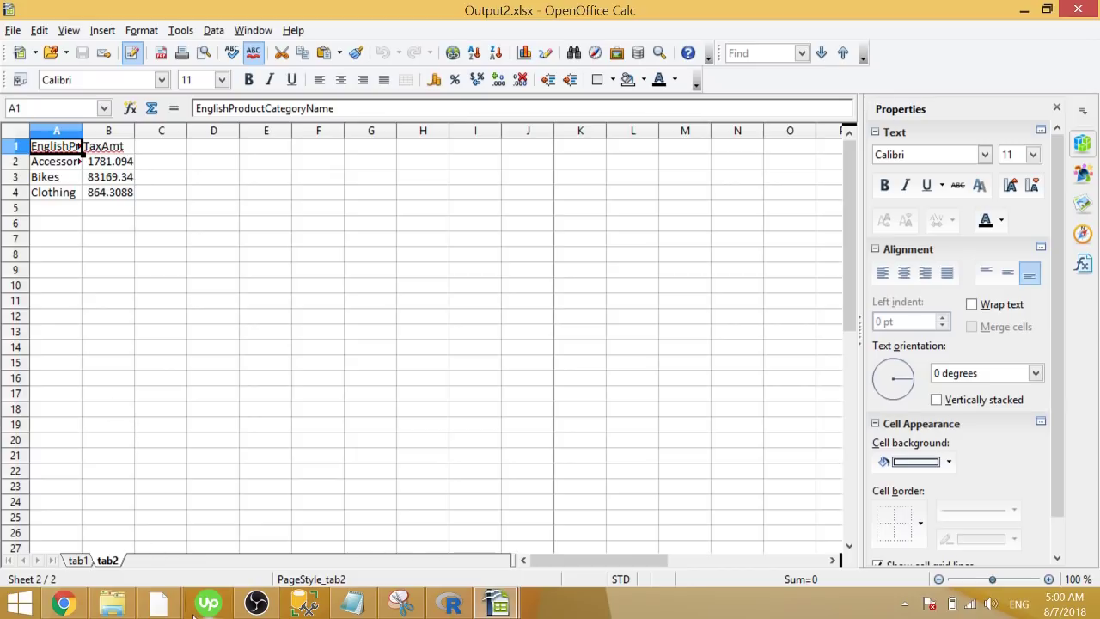
{"action": "mouse_move", "coordinate": [160, 607]}
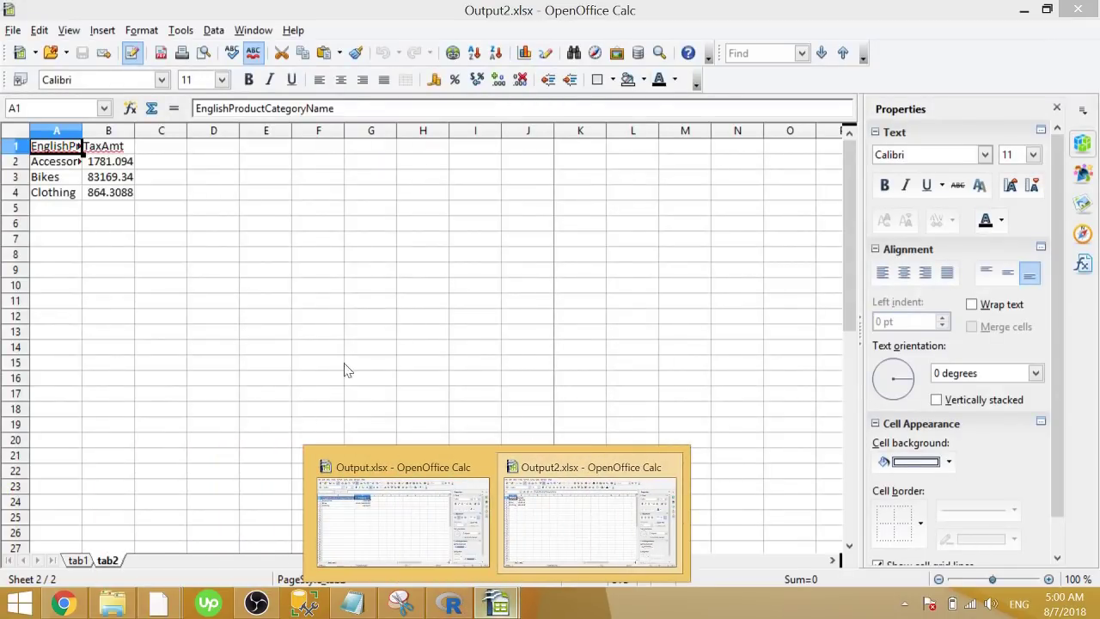
{"action": "left_click", "coordinate": [176, 194]}
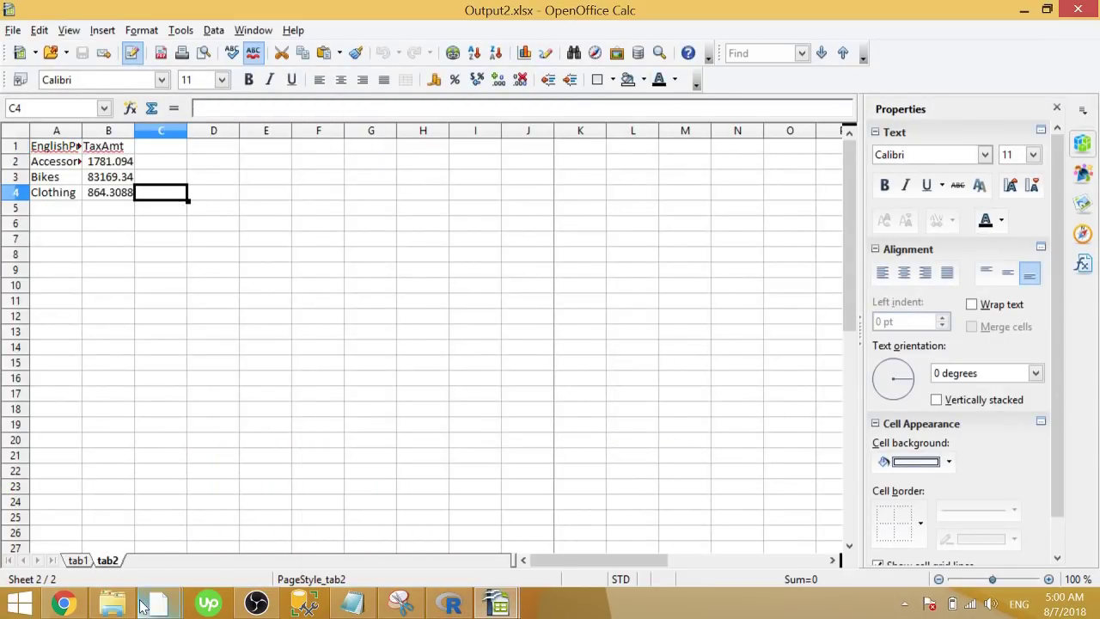
- Below the tabs list, define hs = createStyle(fontSize=14, fontColour="#FFFFFF", centred halign, fgFill="#4F81BD")
{"action": "mouse_move", "coordinate": [131, 593]}
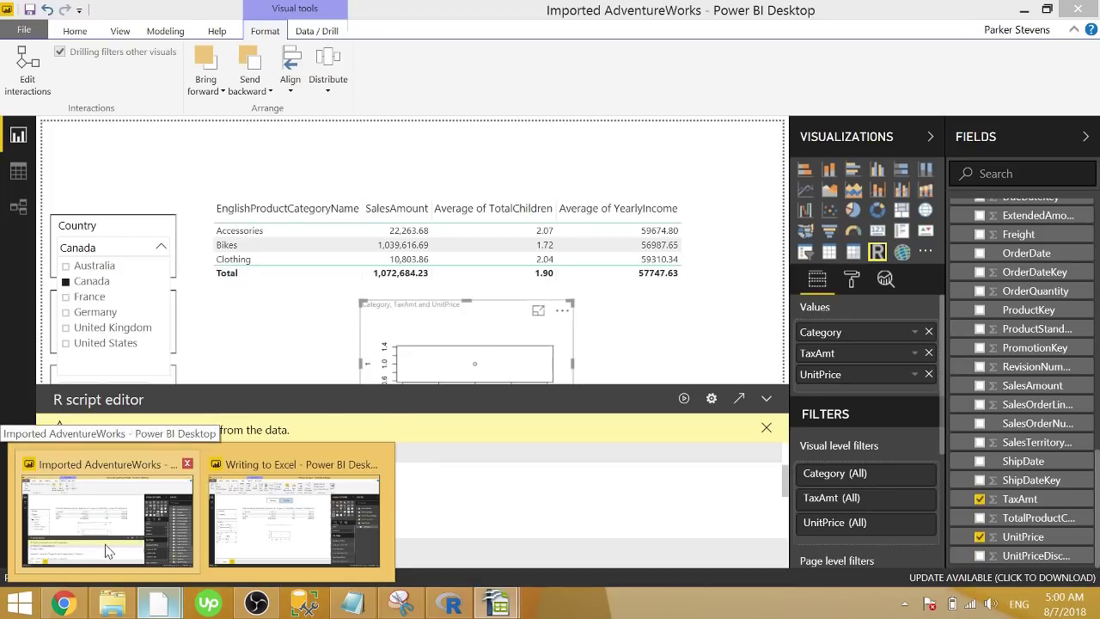
{"action": "left_click", "coordinate": [108, 554]}
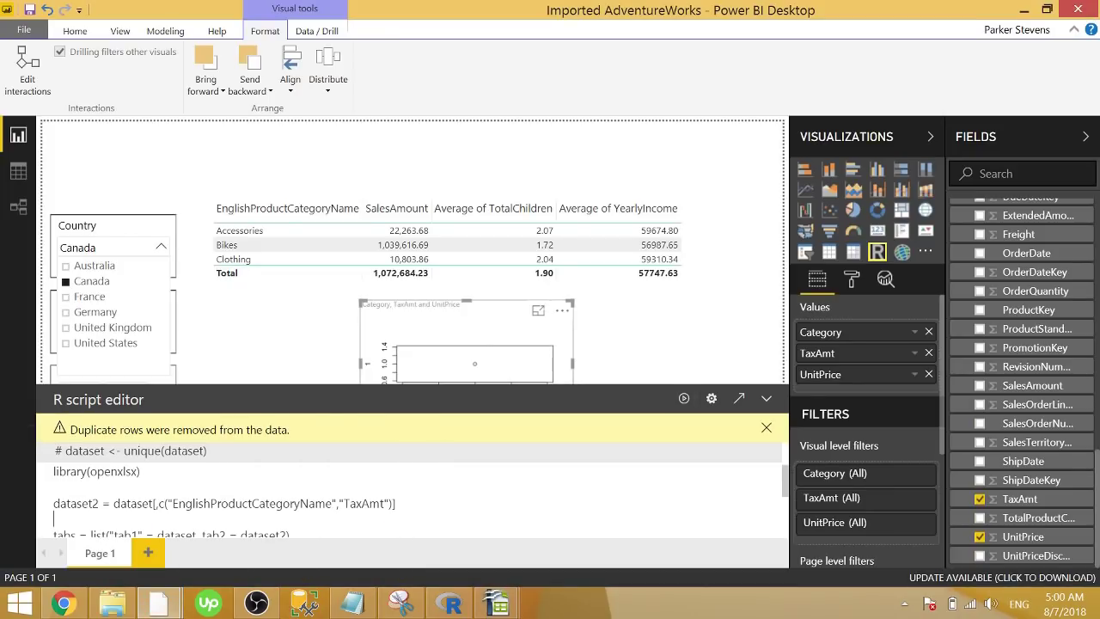
{"action": "scroll", "coordinate": [413, 490], "scroll_direction": "down", "scroll_amount": 2}
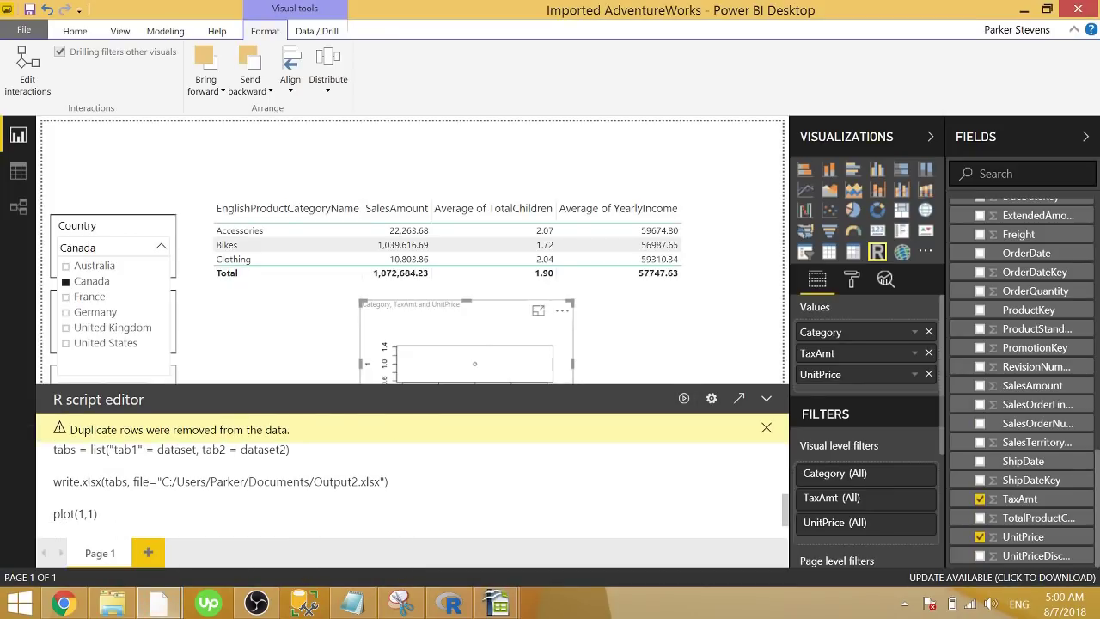
{"action": "key", "text": "Return"}
{"action": "key", "text": "Return"}
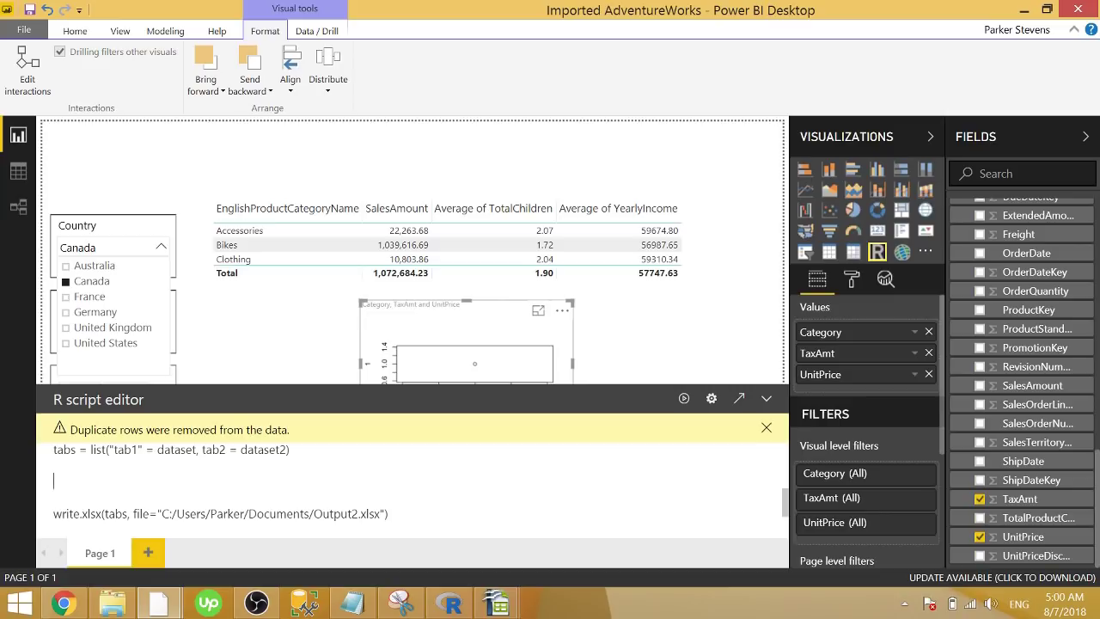
{"action": "type", "text": "hs = createStyle(fontSize=14, fontColo"}
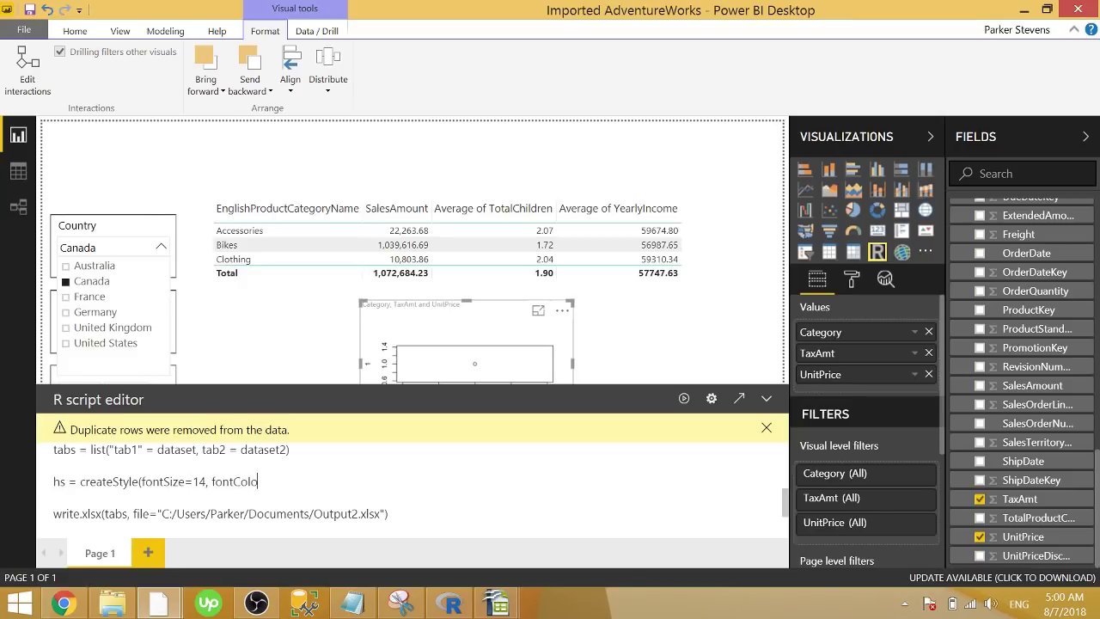
{"action": "type", "text": "ur=\"#FFFFFF\",halign="}
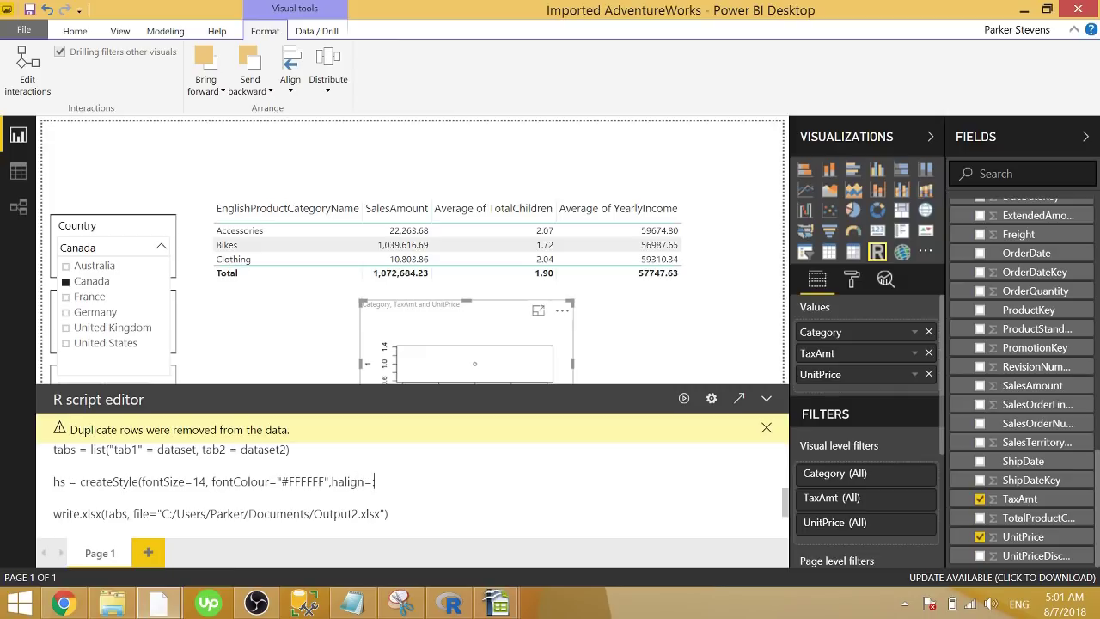
{"action": "type", "text": ":center\",fgFill=\"#4F81"}
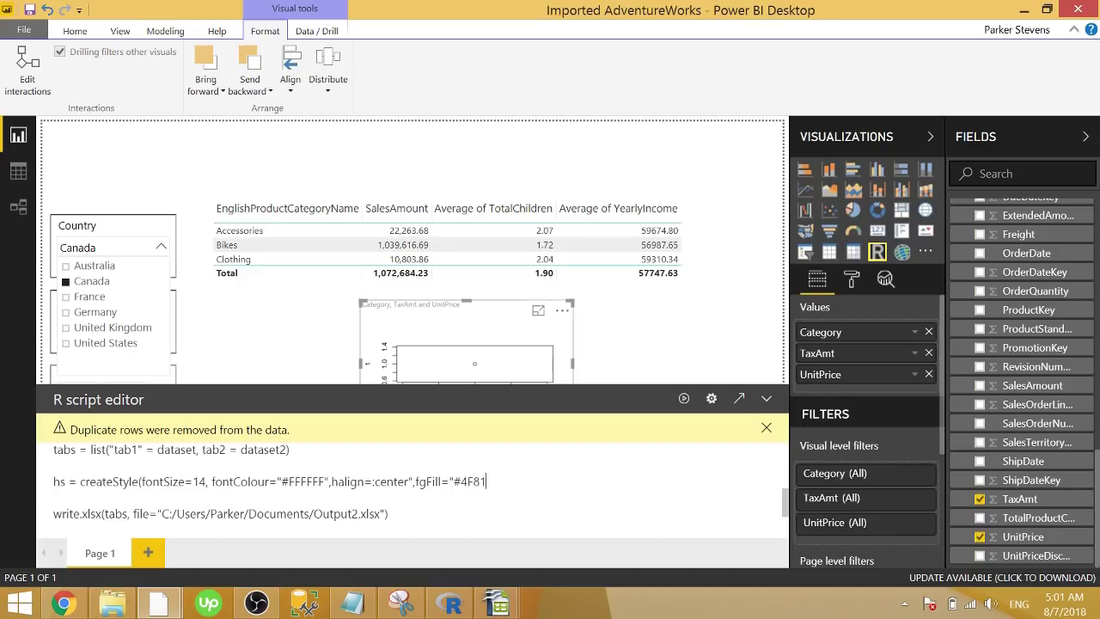
{"action": "type", "text": "BD\")"}
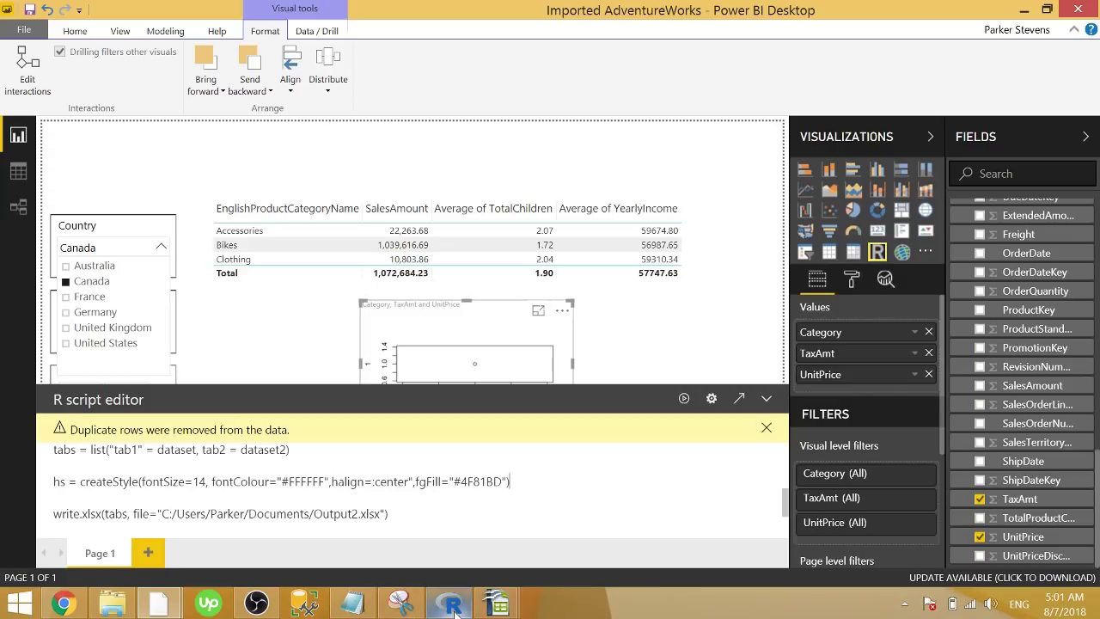
{"action": "mouse_move", "coordinate": [481, 608]}
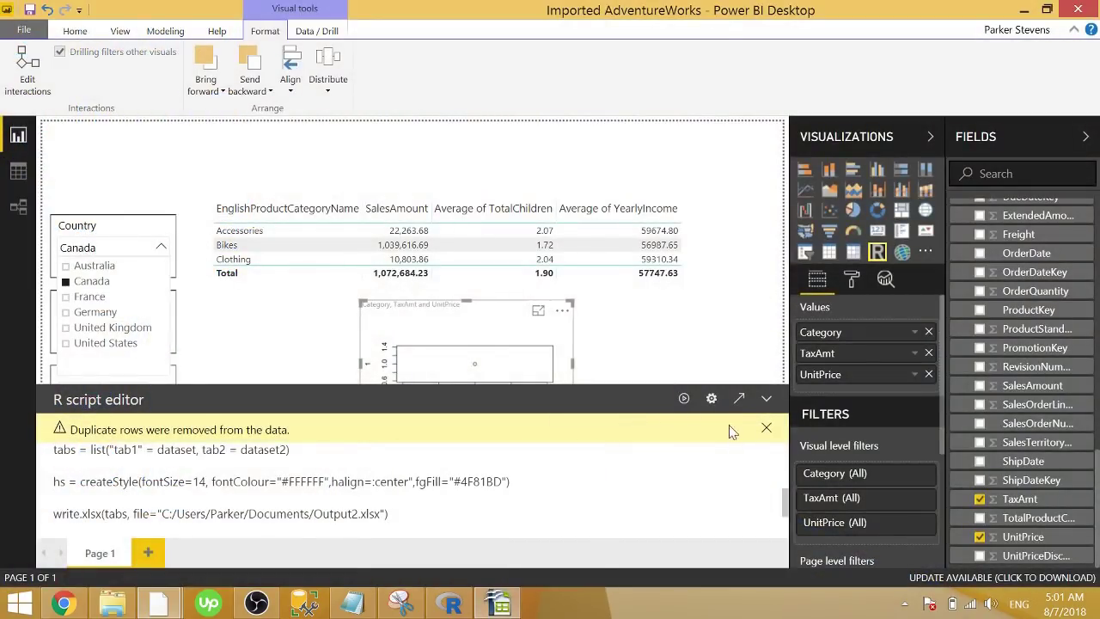
- Run the script with the header style and inspect the resulting error details
{"action": "left_click", "coordinate": [685, 399]}
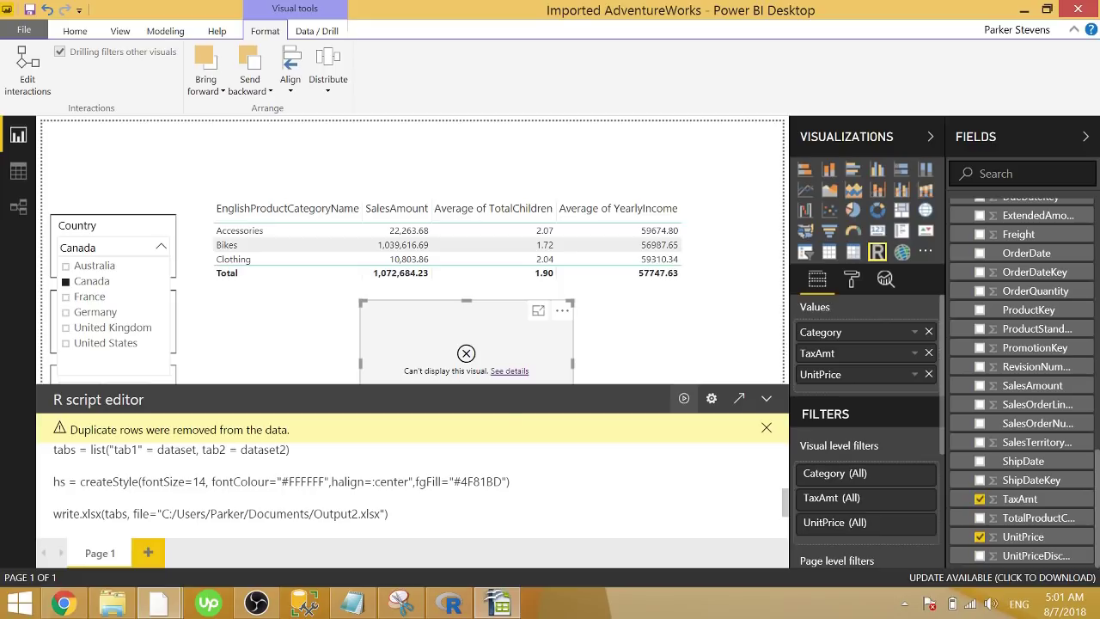
{"action": "left_click", "coordinate": [514, 371]}
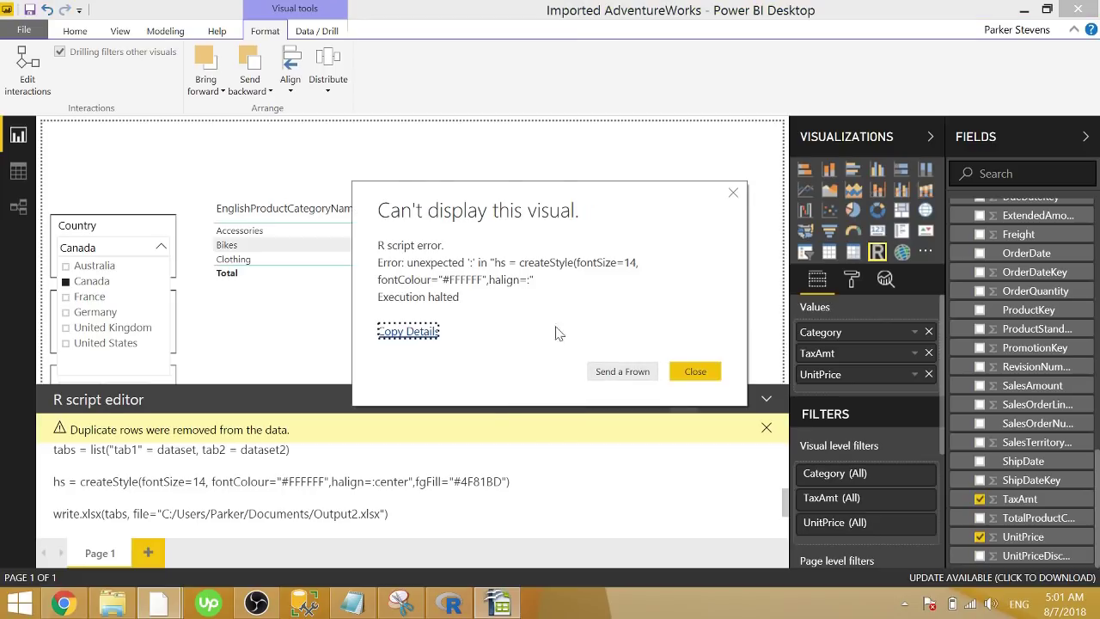
{"action": "left_click", "coordinate": [716, 373]}
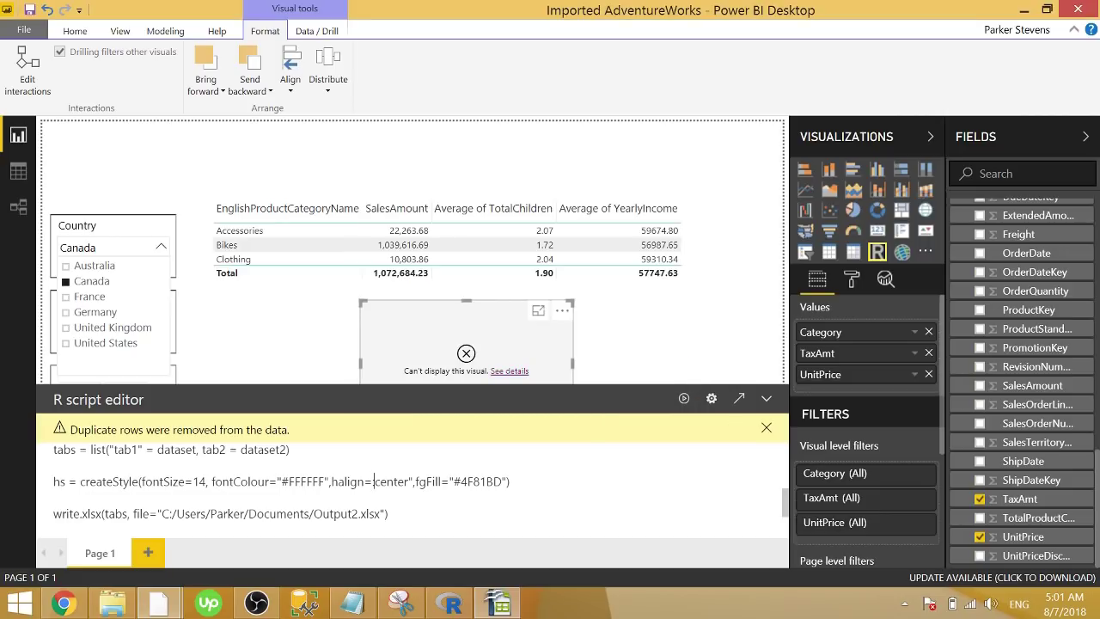
- Change halign=:center to halign="center", rerun the script and open the regenerated Output2 workbook
{"action": "key", "text": "BackSpace"}
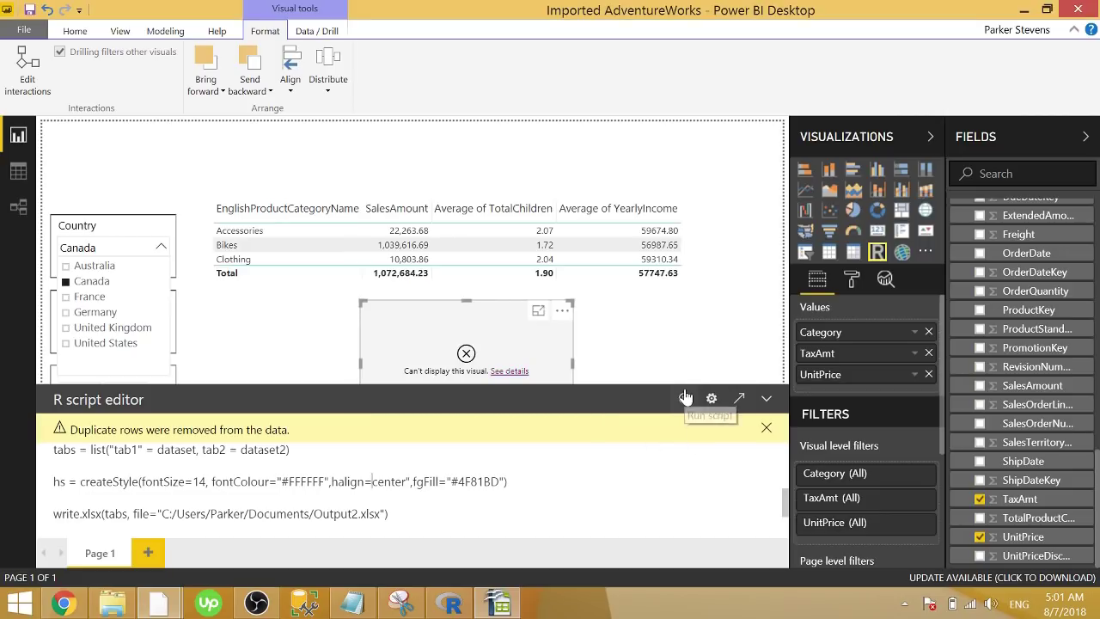
{"action": "type", "text": "\""}
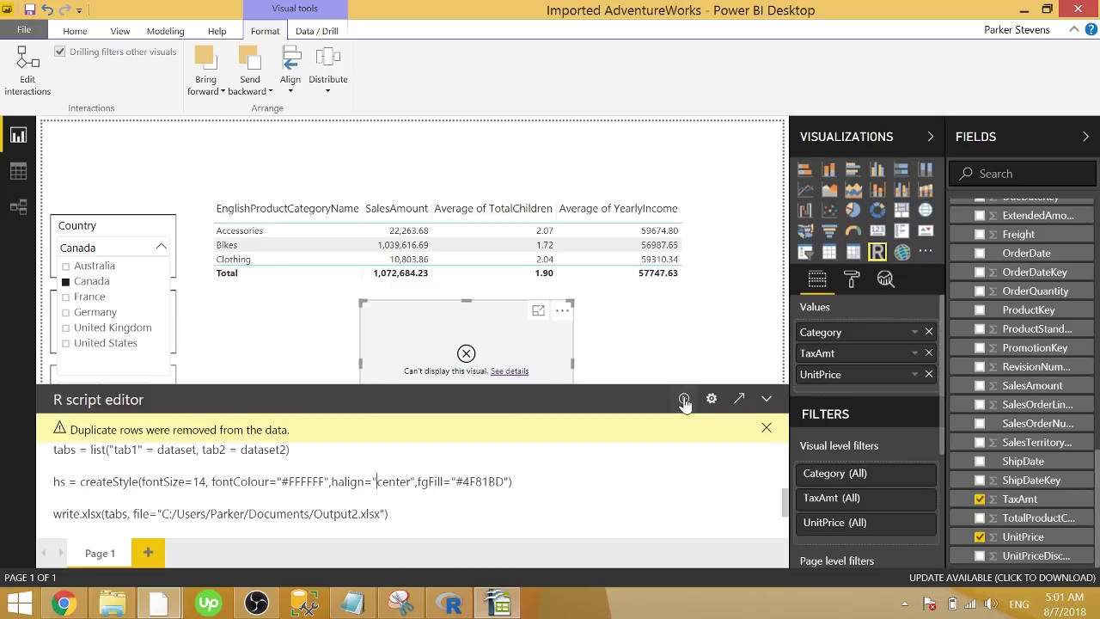
{"action": "left_click", "coordinate": [684, 400]}
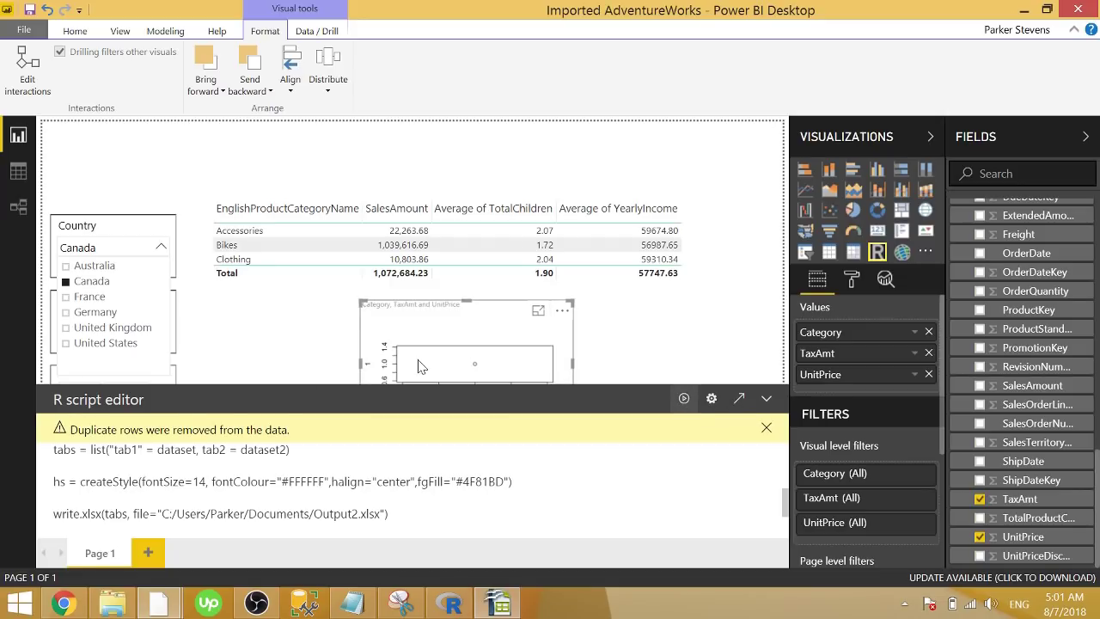
{"action": "left_click", "coordinate": [112, 604]}
{"action": "double_click", "coordinate": [231, 260]}
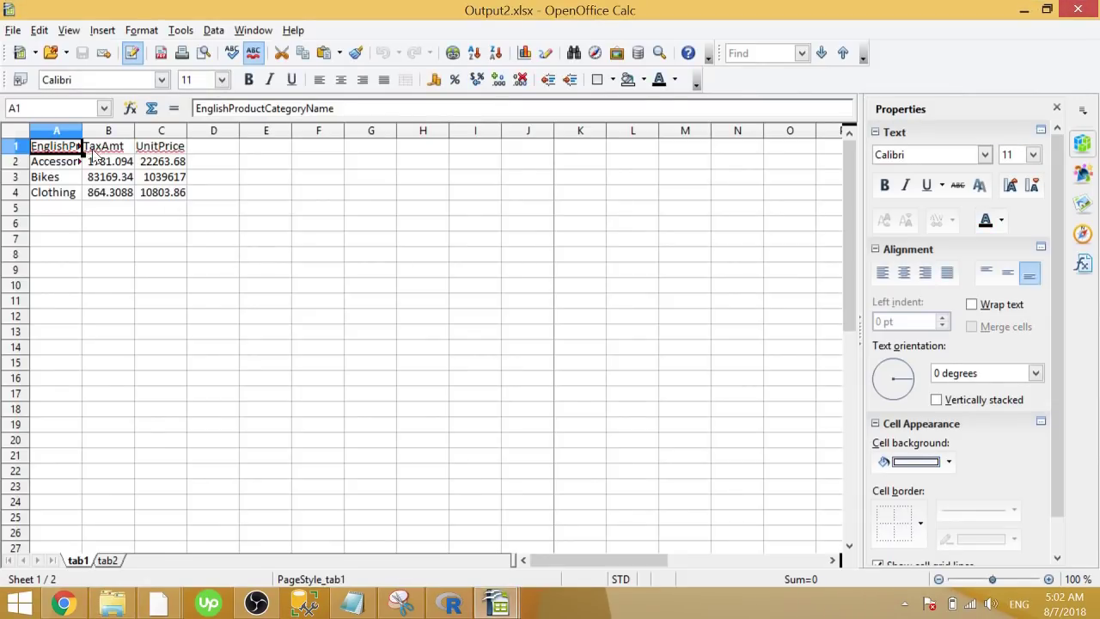
- Switch from the Output2 workbook back to the Imported AdventureWorks report in Power BI
{"action": "mouse_move", "coordinate": [142, 601]}
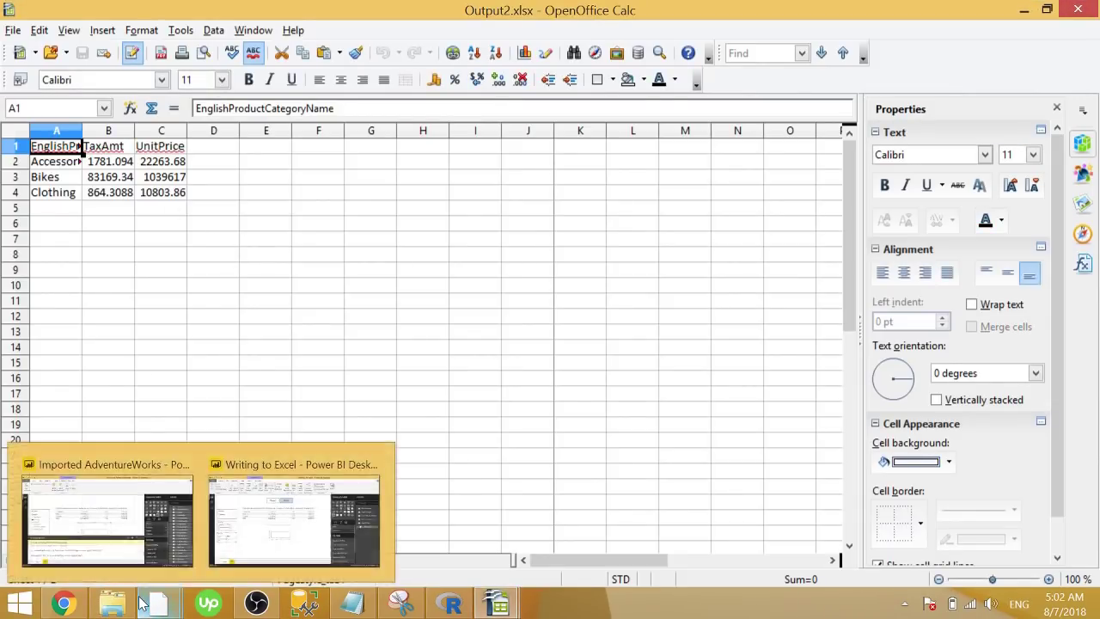
{"action": "left_click", "coordinate": [108, 516]}
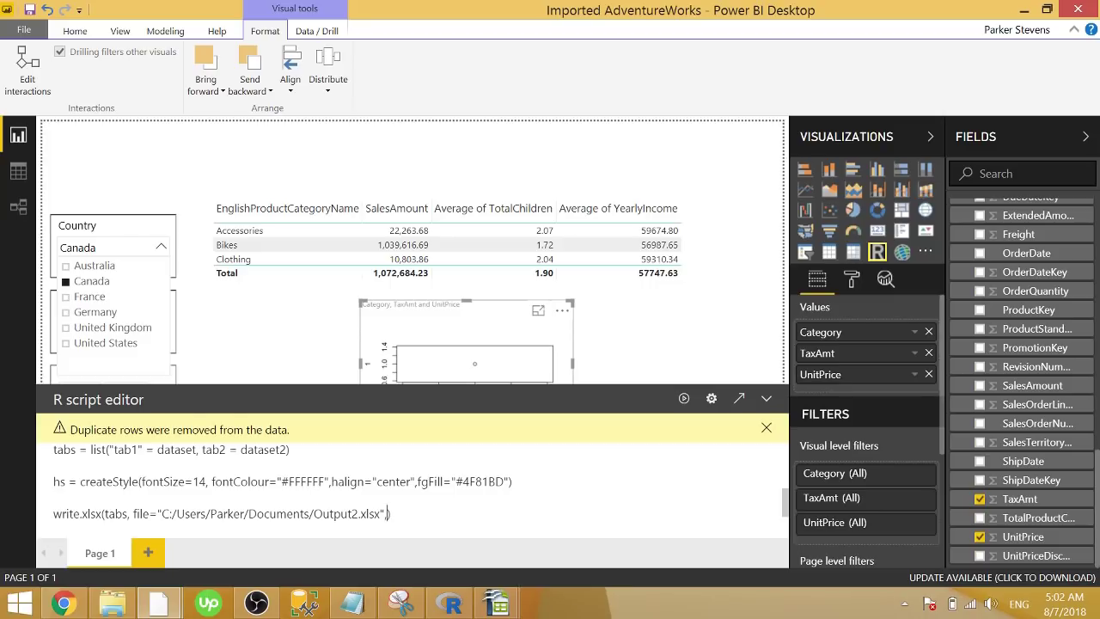
- Add headerStyle = hs as an argument to the write.xlsx call
{"action": "type", "text": "headerStyle = hs"}
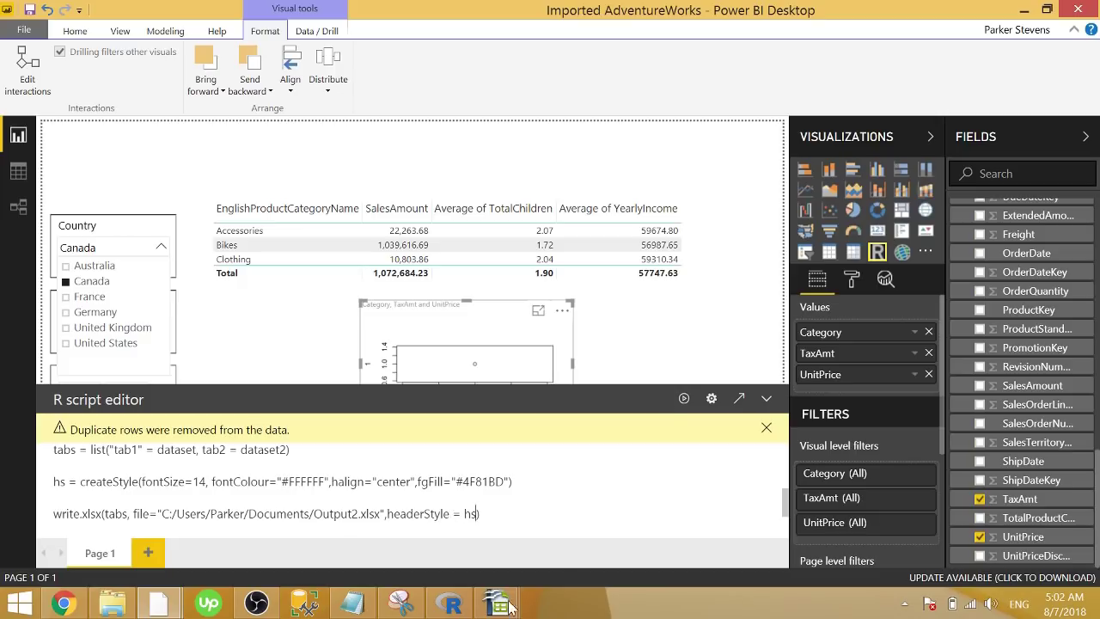
- Close the old Output.xlsx workbook in Calc, discarding its changes
{"action": "mouse_move", "coordinate": [497, 602]}
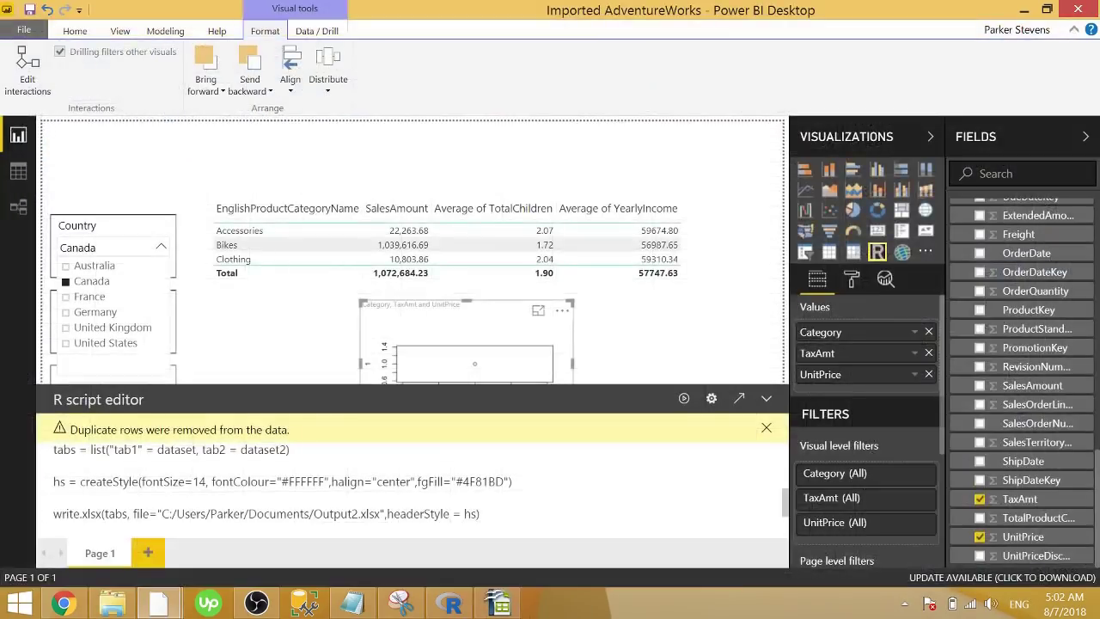
{"action": "left_click", "coordinate": [497, 601]}
{"action": "left_click", "coordinate": [1078, 11]}
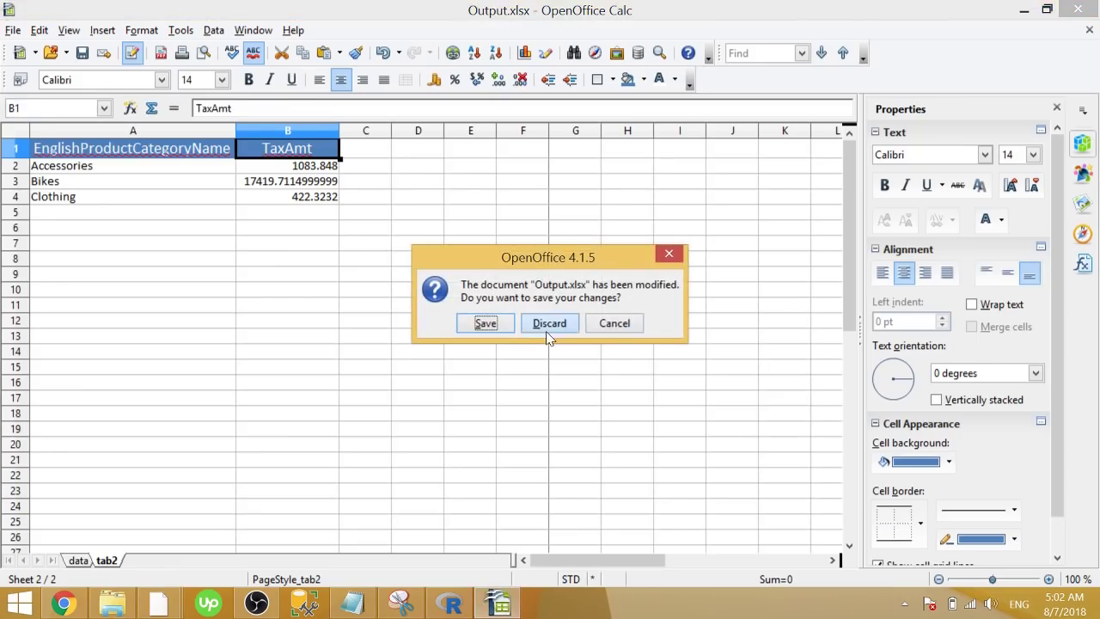
{"action": "left_click", "coordinate": [548, 322]}
- Rerun the R script, open the regenerated Output2.xlsx and autofit columns A–C
{"action": "left_click", "coordinate": [684, 398]}
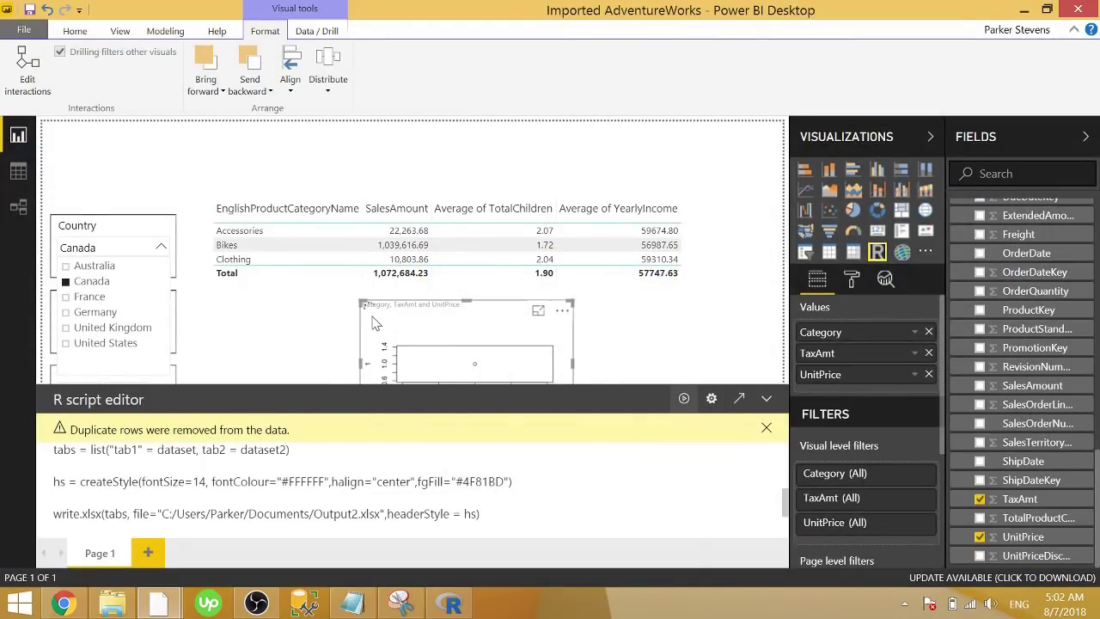
{"action": "left_click", "coordinate": [111, 604]}
{"action": "double_click", "coordinate": [227, 260]}
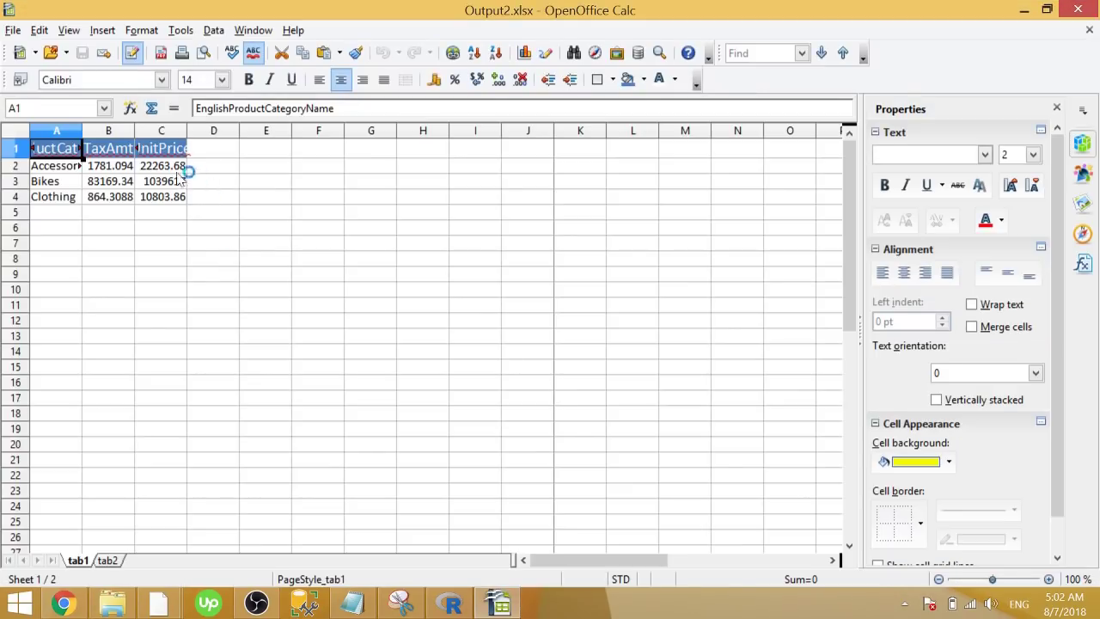
{"action": "left_click_drag", "start_coordinate": [56, 130], "coordinate": [160, 129]}
{"action": "double_click", "coordinate": [188, 130]}
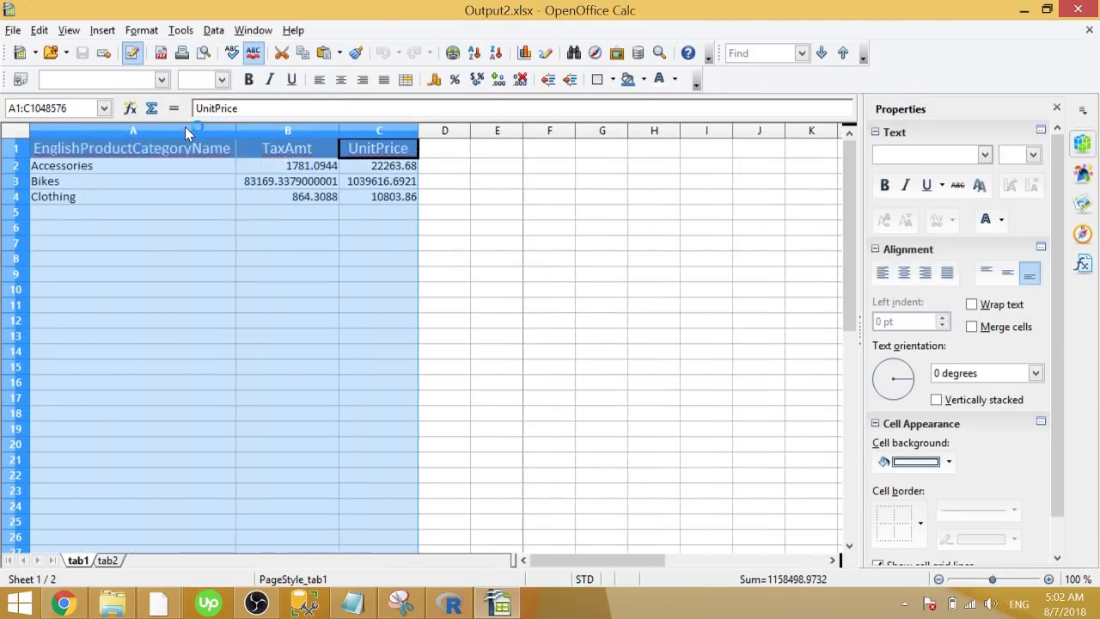
{"action": "left_click", "coordinate": [249, 153]}
{"action": "left_click", "coordinate": [196, 158]}
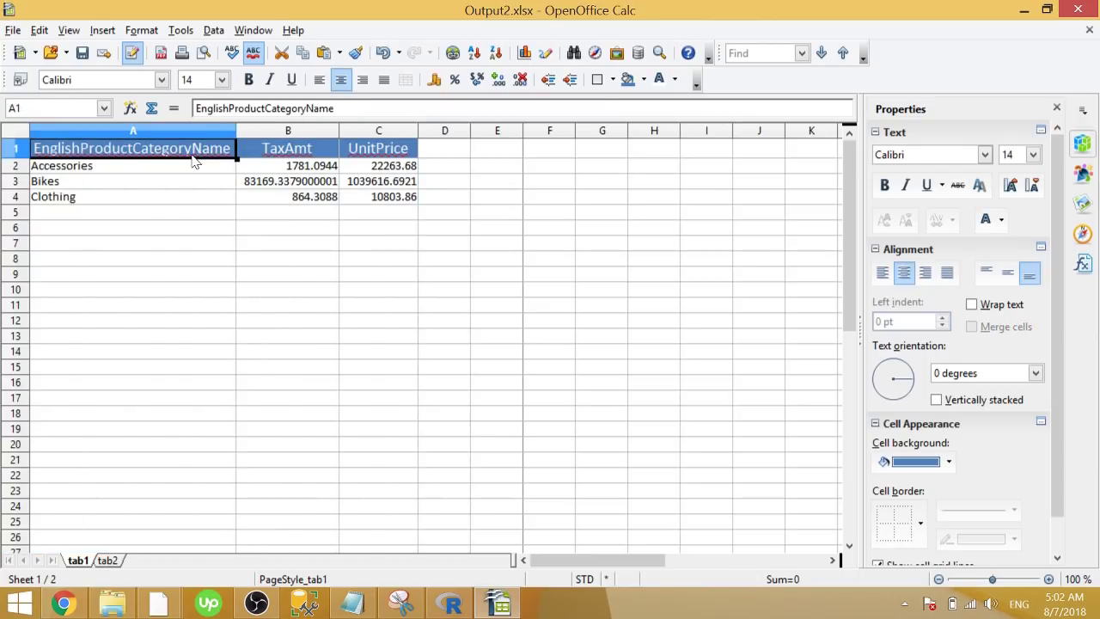
- Return to the AdventureWorks report, hide the R script editor and deselect the R visual
{"action": "mouse_move", "coordinate": [159, 603]}
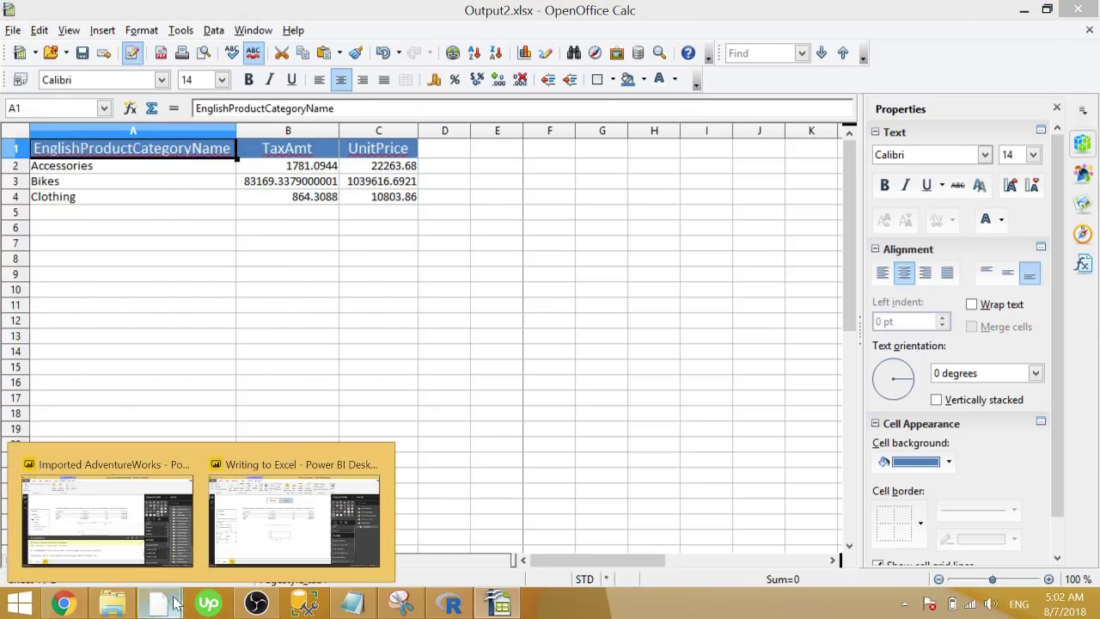
{"action": "left_click", "coordinate": [179, 550]}
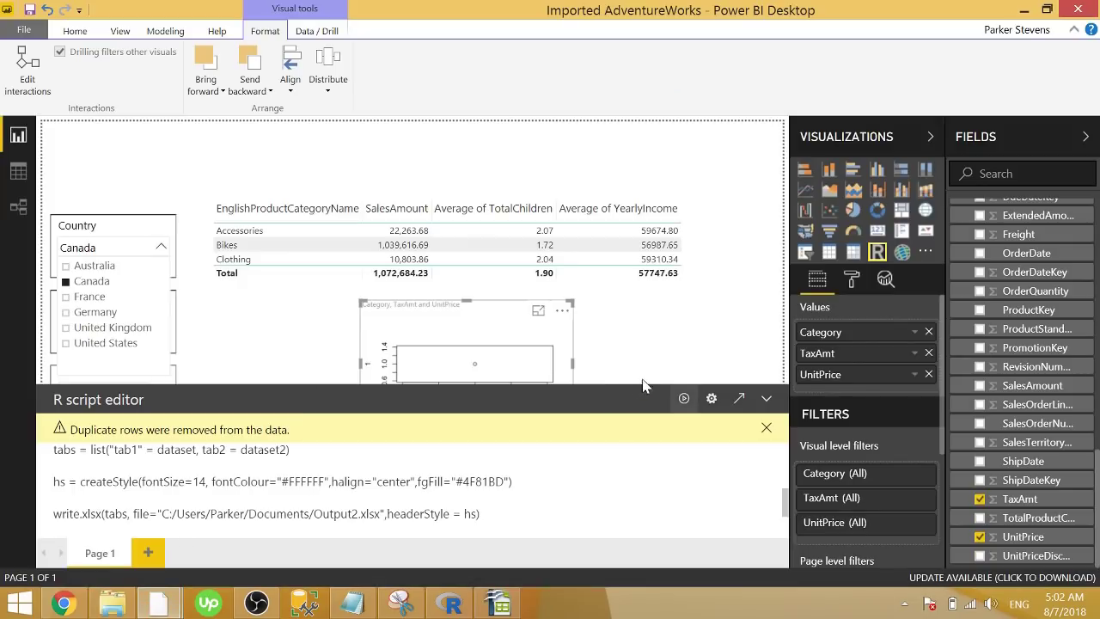
{"action": "left_click", "coordinate": [766, 398]}
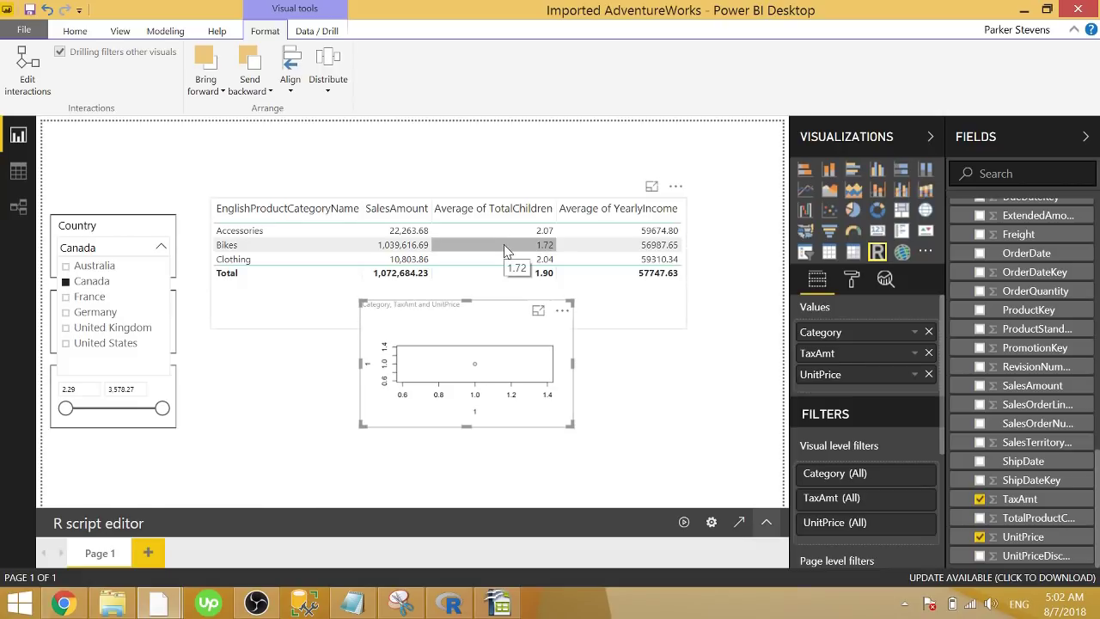
{"action": "left_click", "coordinate": [526, 173]}
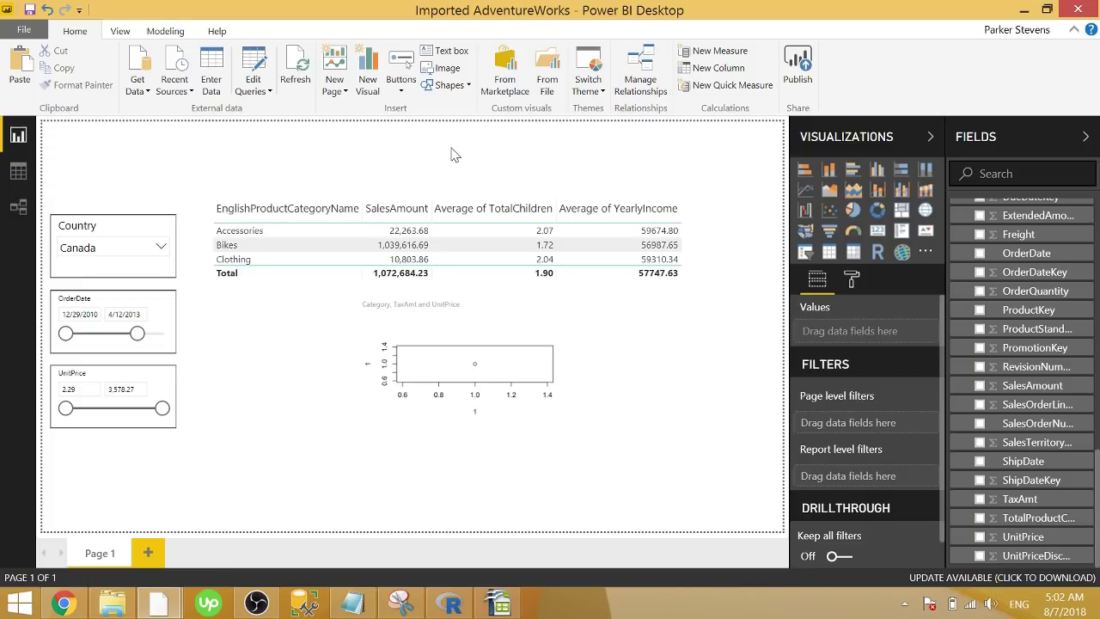
{"action": "left_click", "coordinate": [211, 86]}
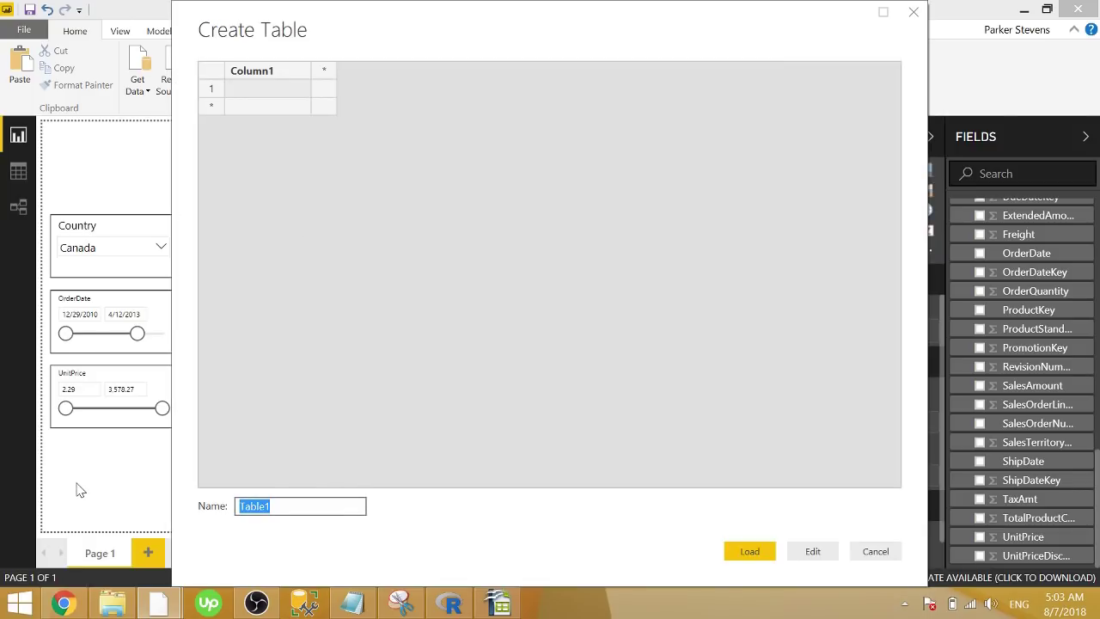
- Enter a Read/Write table whose Selection column holds Read and Write, and load it
{"action": "type", "text": "Read/Write"}
{"action": "left_click", "coordinate": [270, 78]}
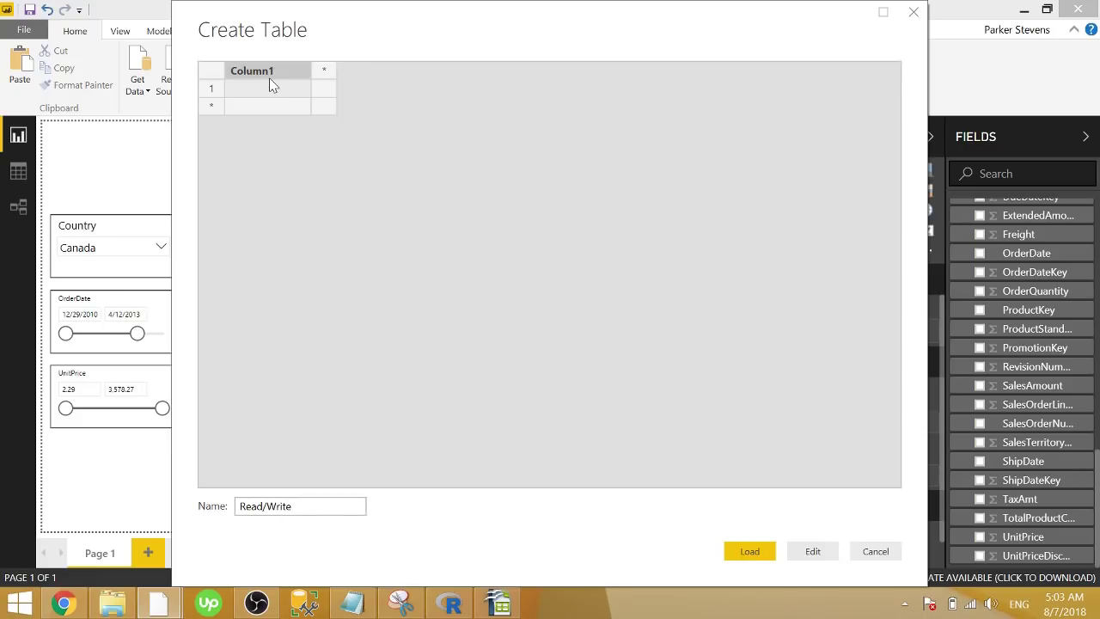
{"action": "double_click", "coordinate": [269, 78]}
{"action": "type", "text": "Selection"}
{"action": "left_click", "coordinate": [273, 90]}
{"action": "type", "text": "Read"}
{"action": "key", "text": "Return"}
{"action": "type", "text": "Write"}
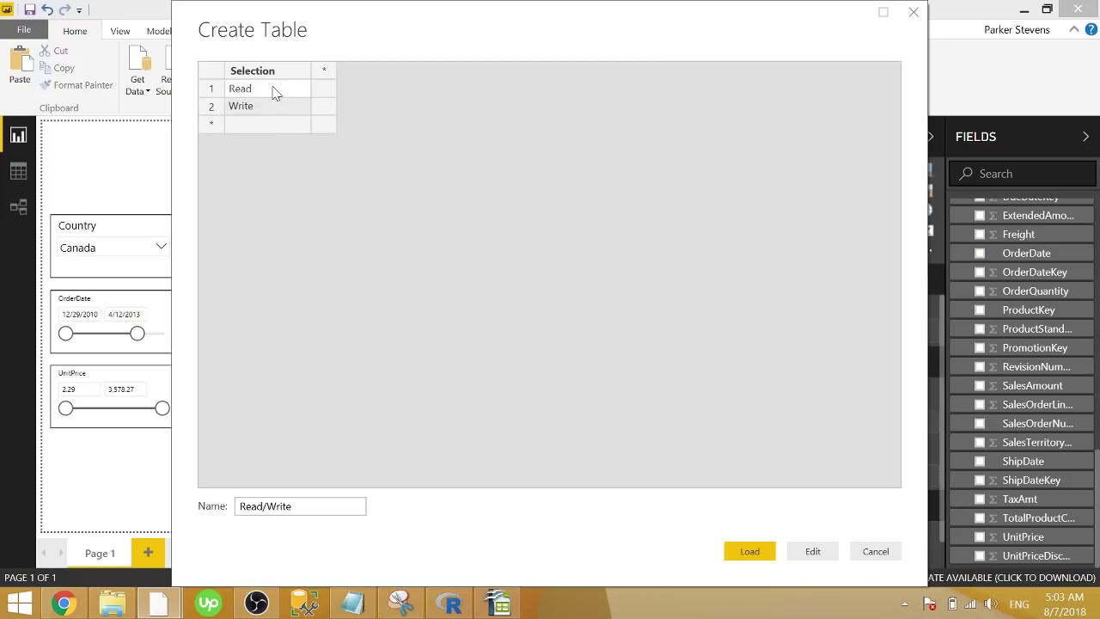
{"action": "left_click", "coordinate": [749, 551]}
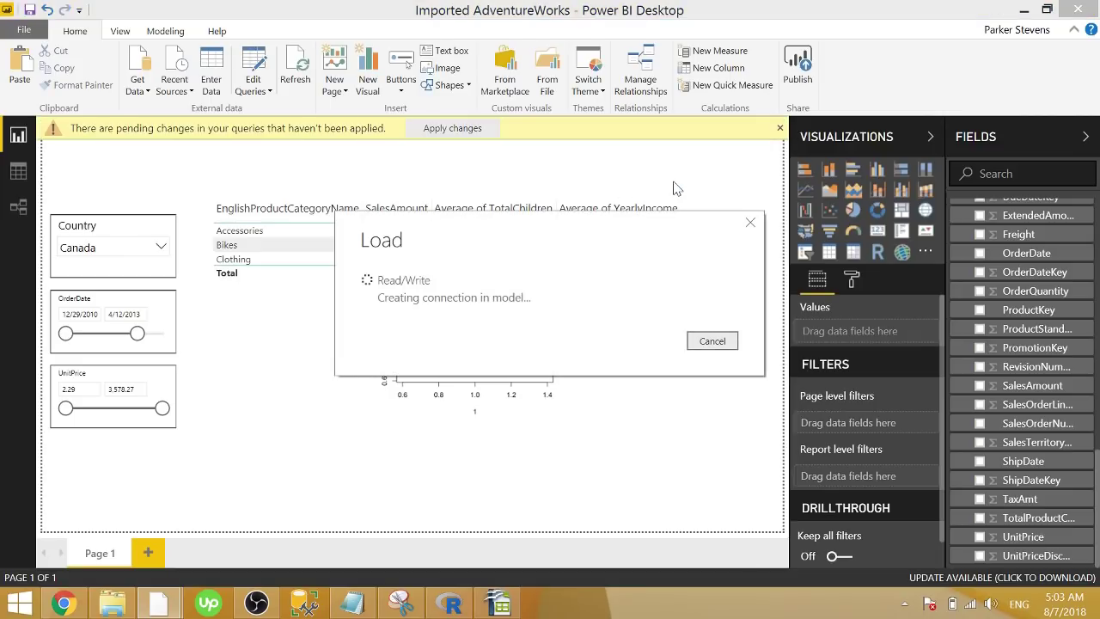
- Import the Chiclet Slicer custom visual from the marketplace
{"action": "left_click", "coordinate": [925, 251]}
{"action": "left_click", "coordinate": [952, 297]}
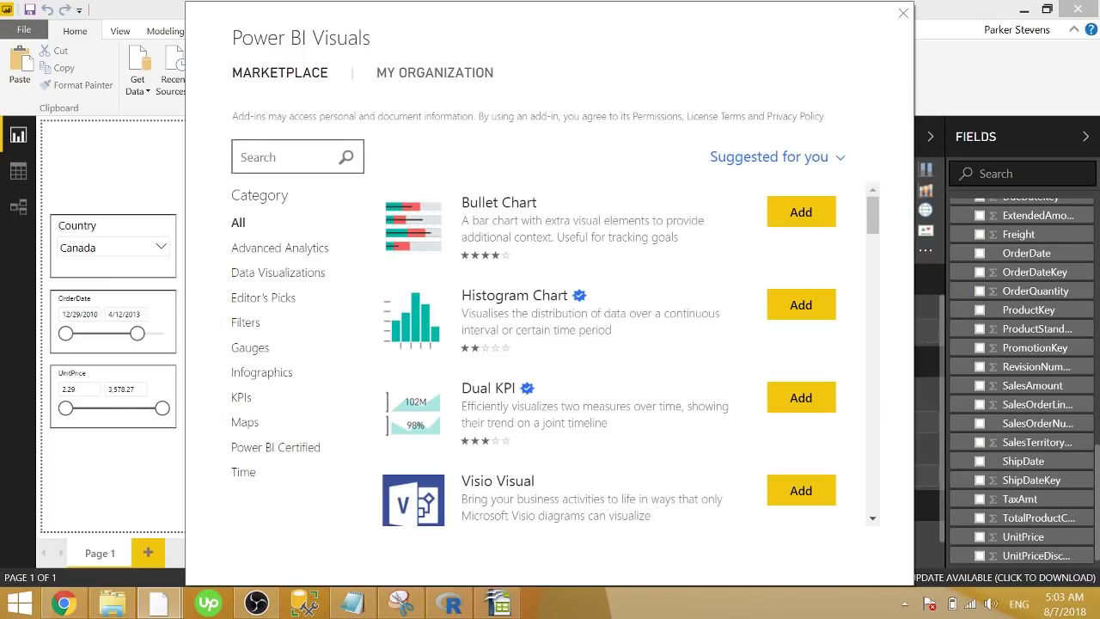
{"action": "type", "text": "chiclet"}
{"action": "key", "text": "Return"}
{"action": "left_click", "coordinate": [800, 211]}
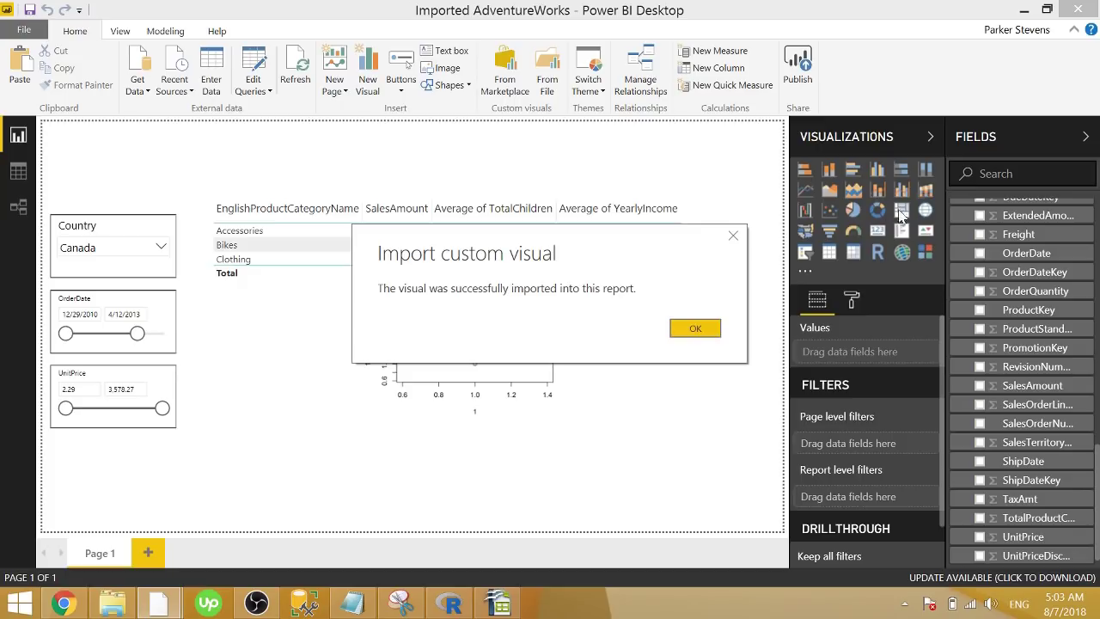
{"action": "left_click", "coordinate": [697, 329]}
- Place a Chiclet Slicer at the top of the page with Read/Write Selection as Category
{"action": "left_click", "coordinate": [925, 252]}
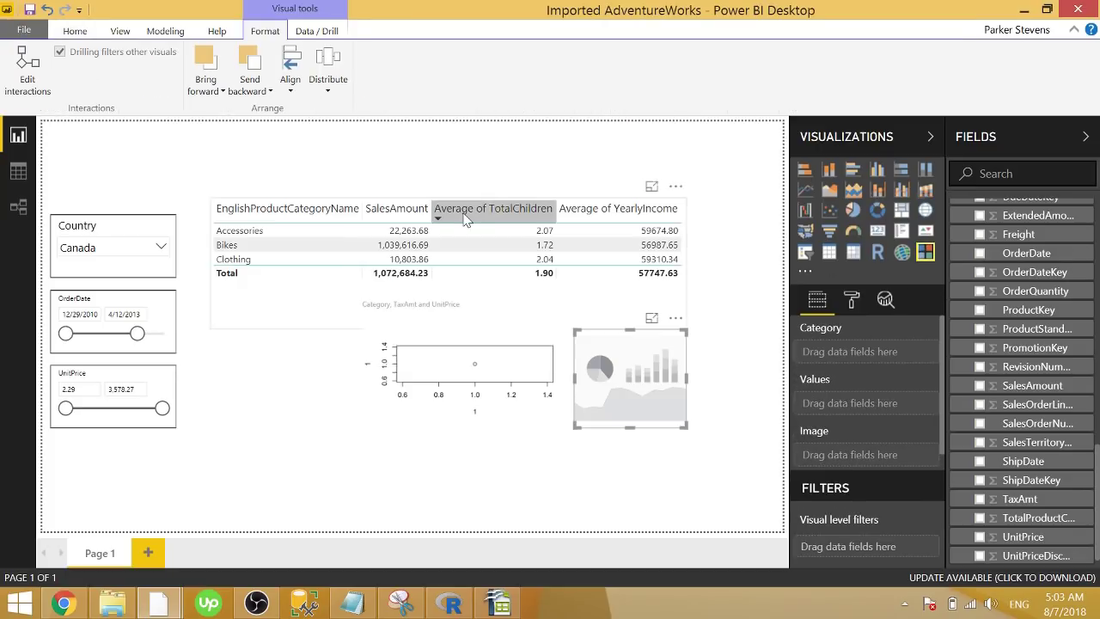
{"action": "left_click_drag", "start_coordinate": [630, 378], "coordinate": [405, 170]}
{"action": "left_click_drag", "start_coordinate": [488, 191], "coordinate": [538, 192]}
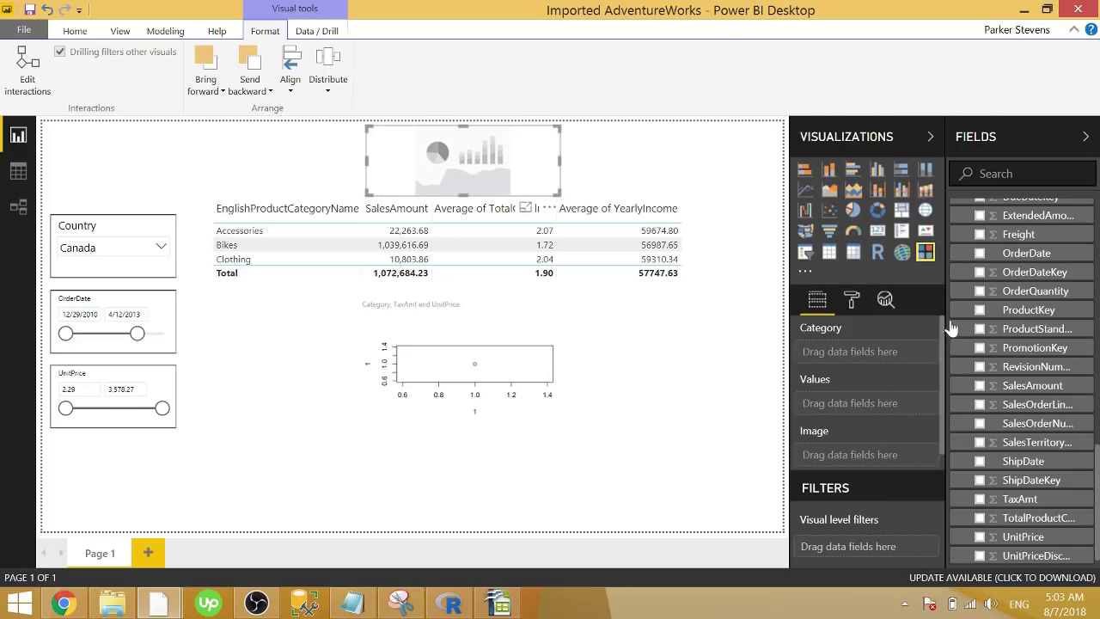
{"action": "scroll", "coordinate": [971, 330], "scroll_direction": "up", "scroll_amount": 7}
{"action": "scroll", "coordinate": [963, 329], "scroll_direction": "down", "scroll_amount": 4}
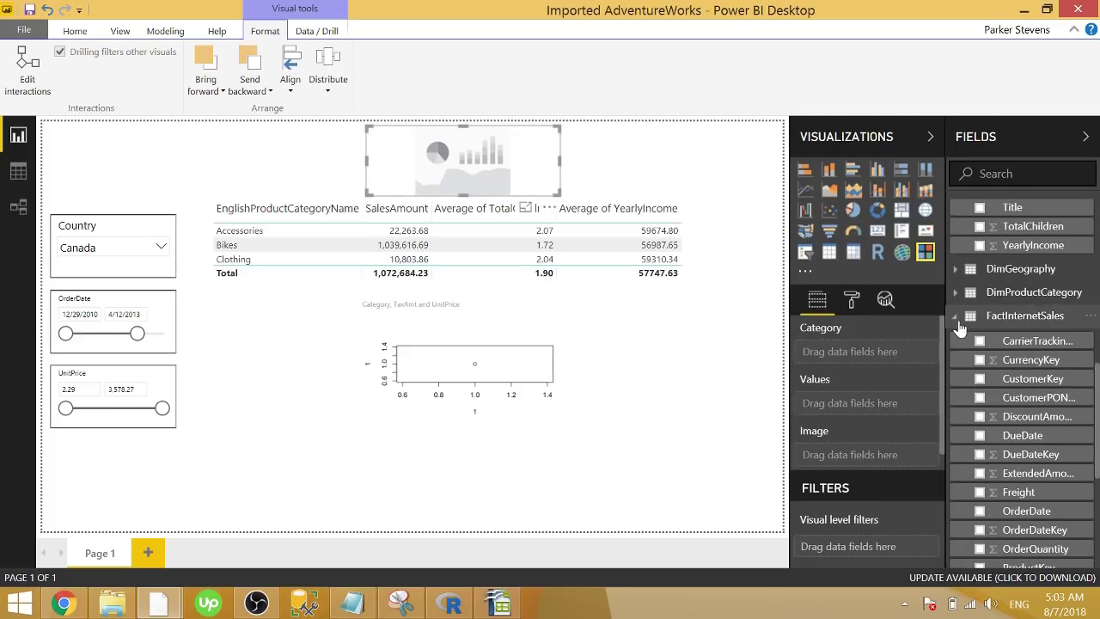
{"action": "left_click", "coordinate": [955, 318]}
{"action": "scroll", "coordinate": [956, 275], "scroll_direction": "up", "scroll_amount": 10}
{"action": "left_click", "coordinate": [953, 210]}
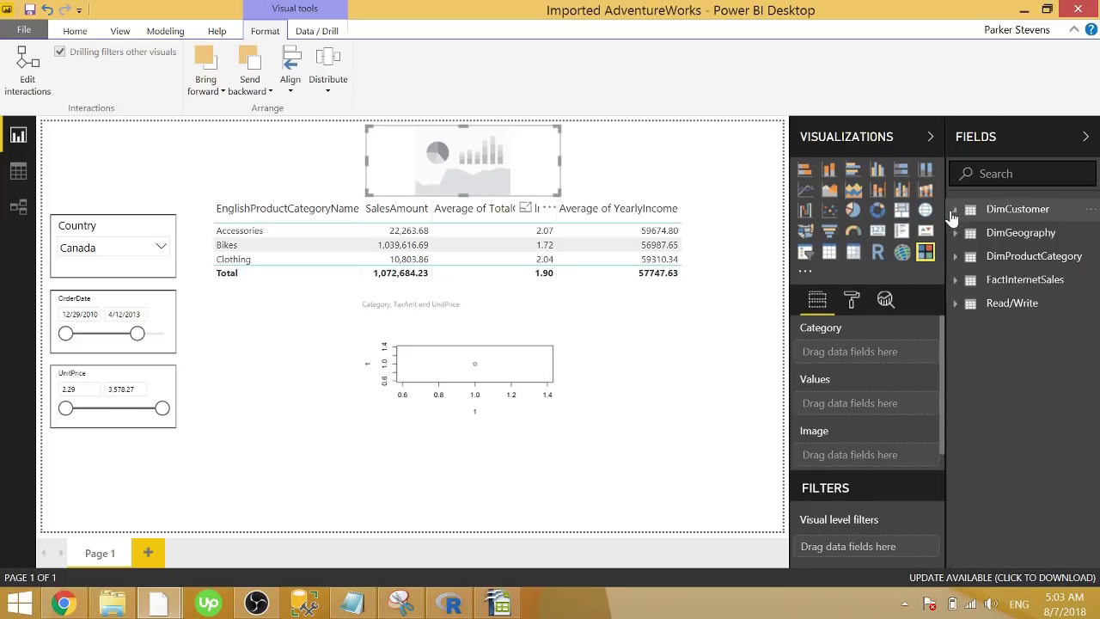
{"action": "left_click", "coordinate": [955, 303]}
{"action": "left_click_drag", "start_coordinate": [997, 327], "coordinate": [849, 343]}
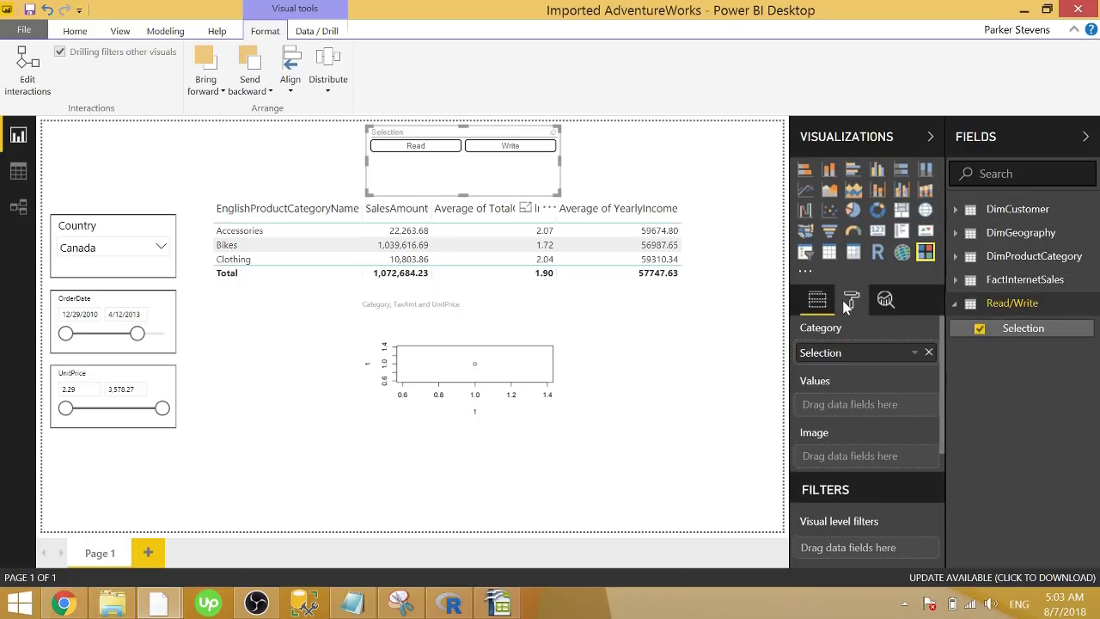
- Raise the chiclet text size to 20 and shrink the slicer to fit its buttons
{"action": "left_click", "coordinate": [849, 300]}
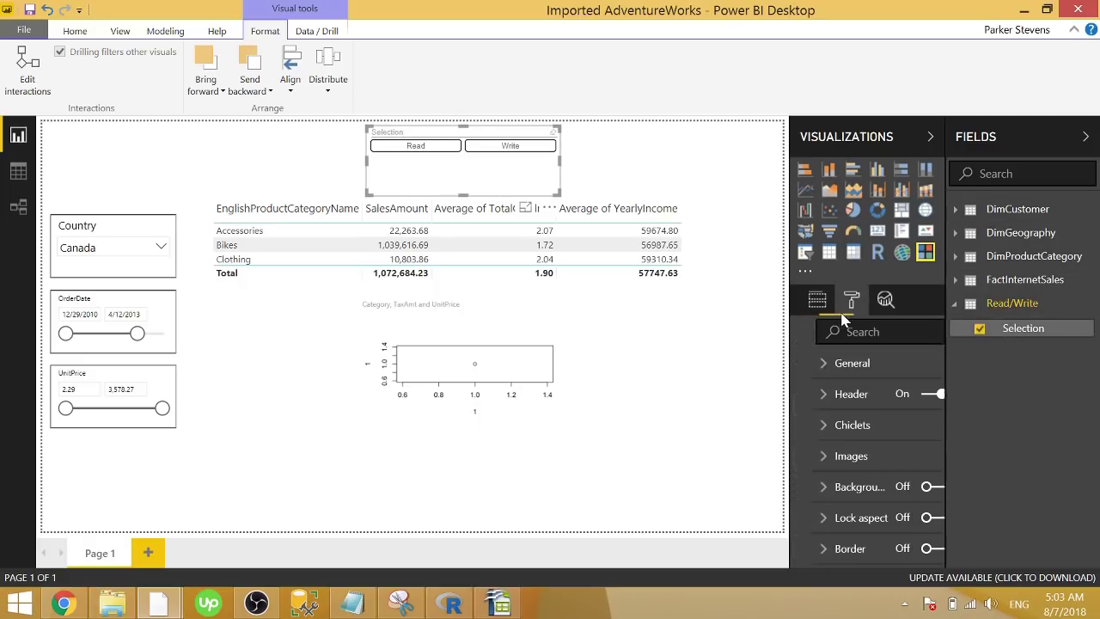
{"action": "left_click", "coordinate": [851, 424]}
{"action": "left_click", "coordinate": [852, 471]}
{"action": "left_click", "coordinate": [852, 471]}
{"action": "left_click", "coordinate": [852, 471]}
{"action": "left_click", "coordinate": [852, 471]}
{"action": "left_click", "coordinate": [856, 471]}
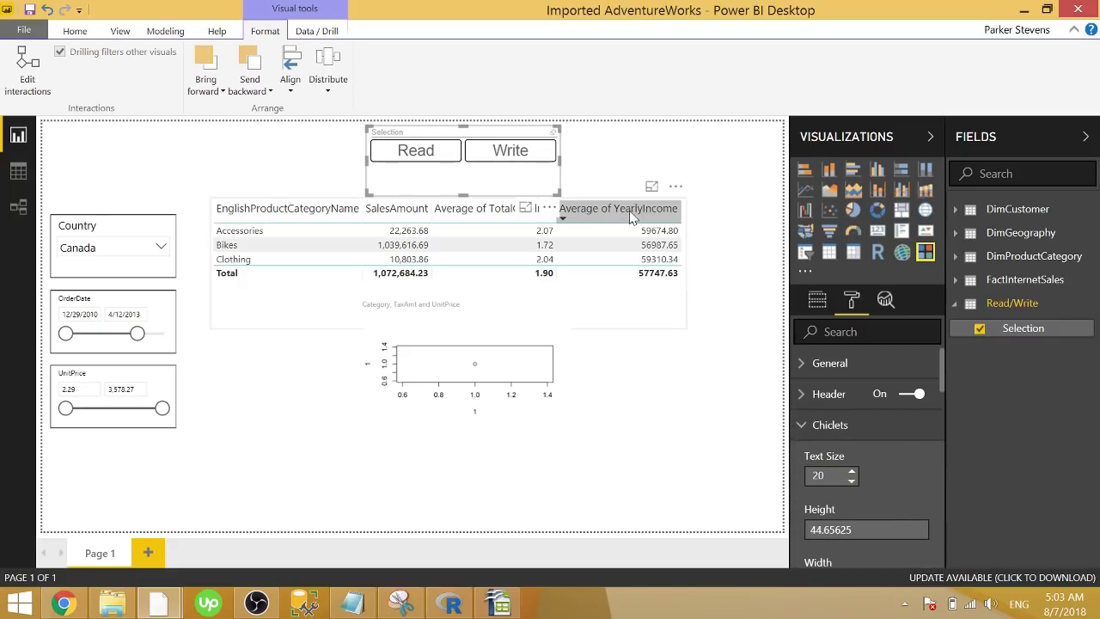
{"action": "left_click_drag", "start_coordinate": [560, 195], "coordinate": [538, 175]}
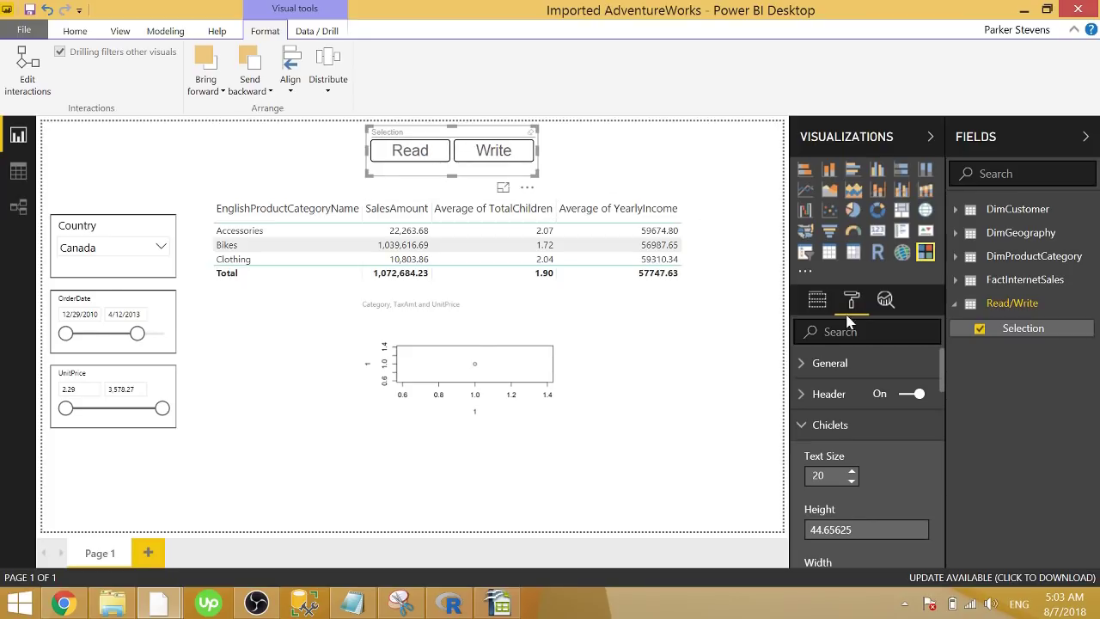
- In the slicer's General settings, turn off multiple selection and turn Forced selection on
{"action": "left_click", "coordinate": [812, 424]}
{"action": "left_click", "coordinate": [827, 366]}
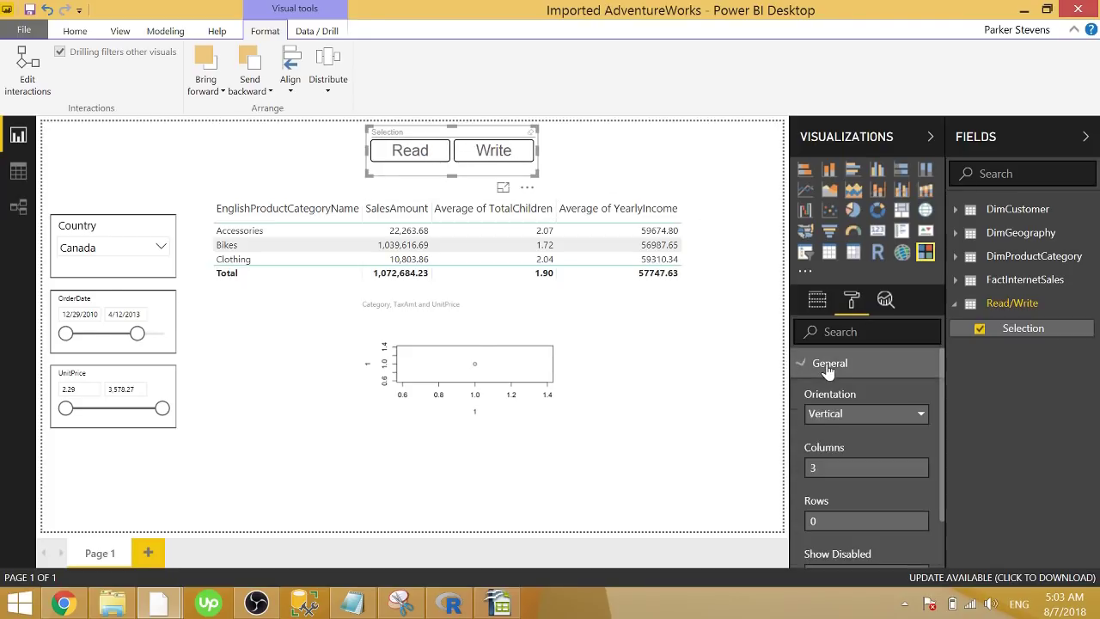
{"action": "scroll", "coordinate": [819, 447], "scroll_direction": "down", "scroll_amount": 4}
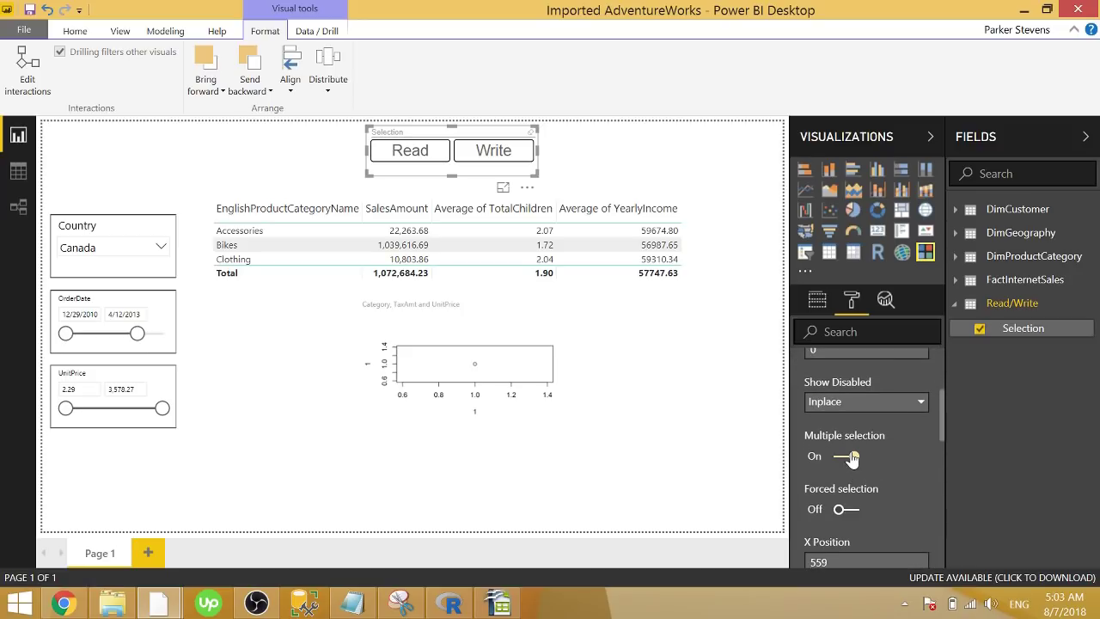
{"action": "left_click", "coordinate": [849, 457]}
{"action": "left_click", "coordinate": [839, 510]}
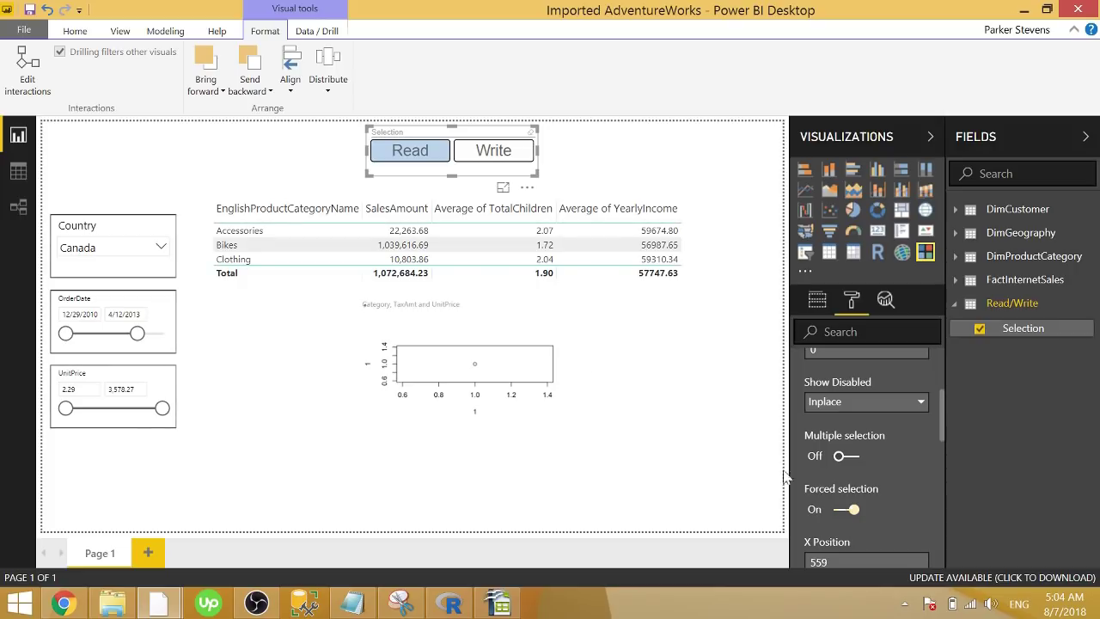
- Test the slicer between Read and Write, leave it on Read, then open the R script editor
{"action": "left_click", "coordinate": [494, 167]}
{"action": "left_click", "coordinate": [493, 166]}
{"action": "left_click", "coordinate": [494, 165]}
{"action": "left_click", "coordinate": [418, 153]}
{"action": "left_click", "coordinate": [498, 151]}
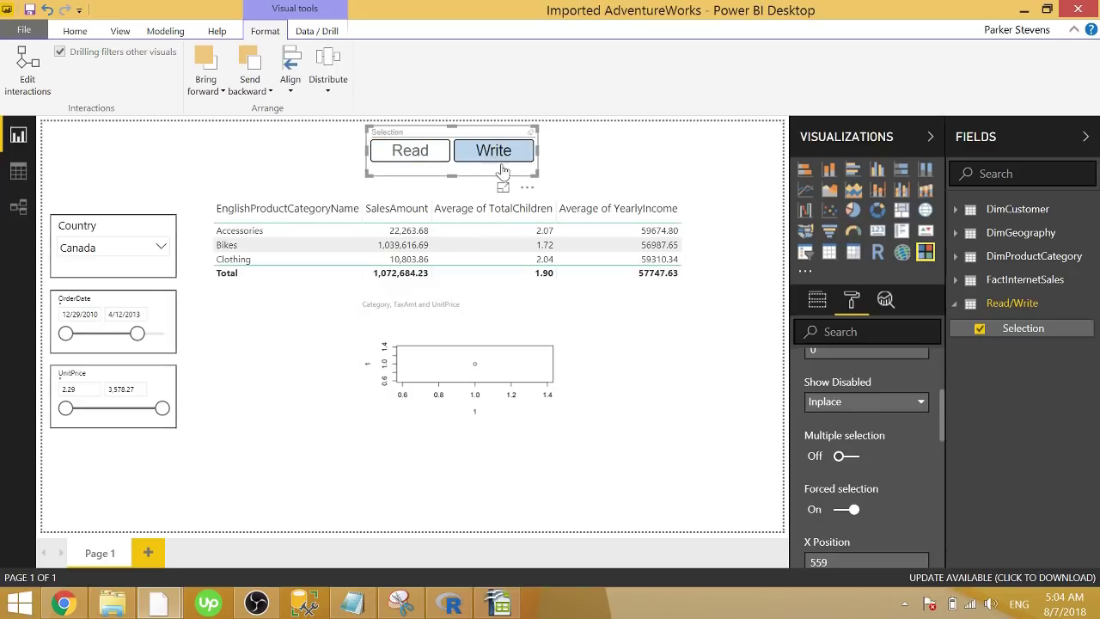
{"action": "left_click", "coordinate": [409, 155]}
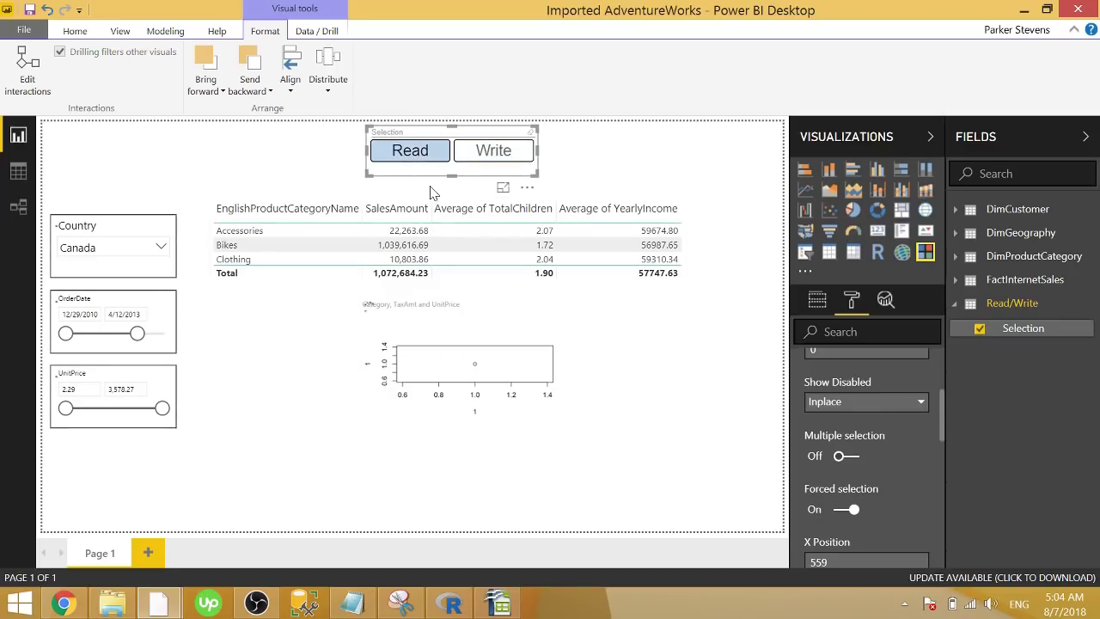
{"action": "left_click", "coordinate": [502, 389]}
{"action": "left_click", "coordinate": [765, 521]}
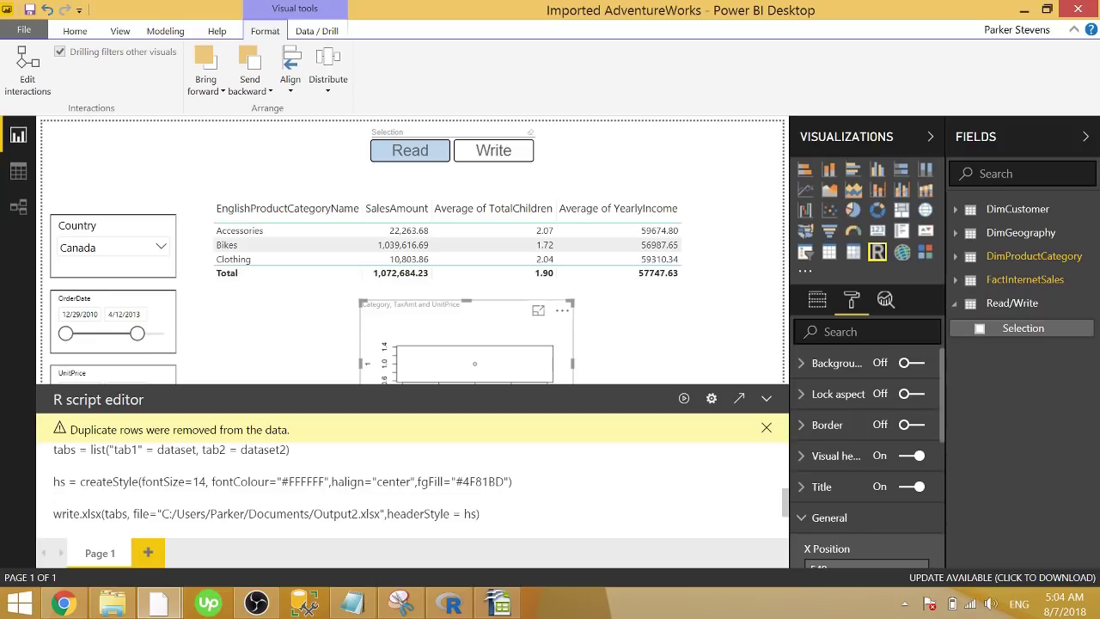
- Add the Selection field to the R visual's values, summarized as First
{"action": "key", "text": "Return"}
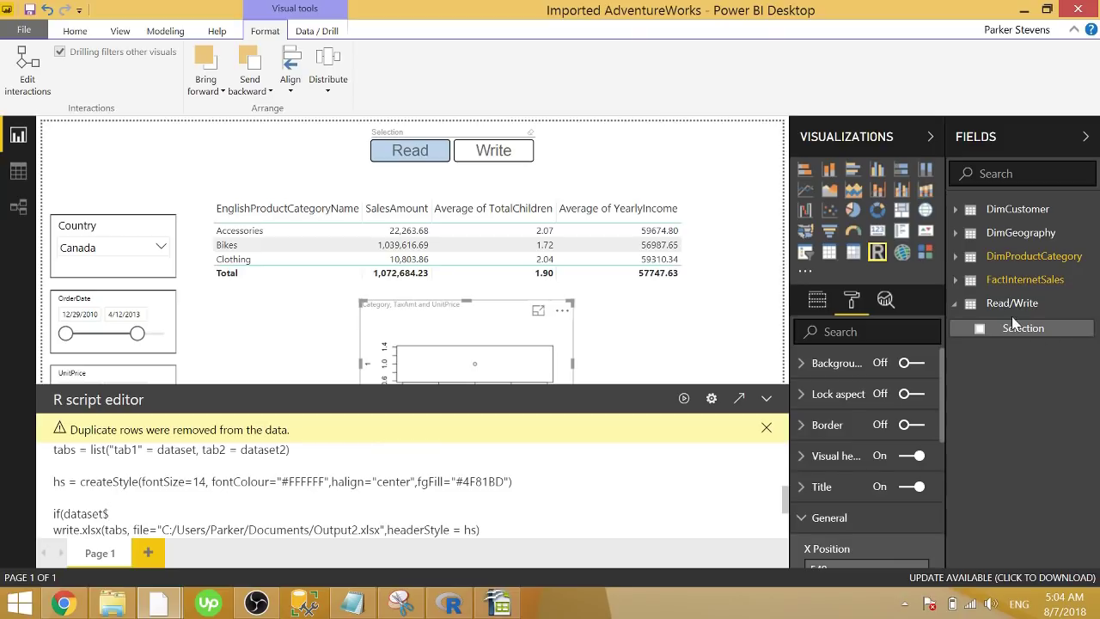
{"action": "left_click", "coordinate": [817, 299]}
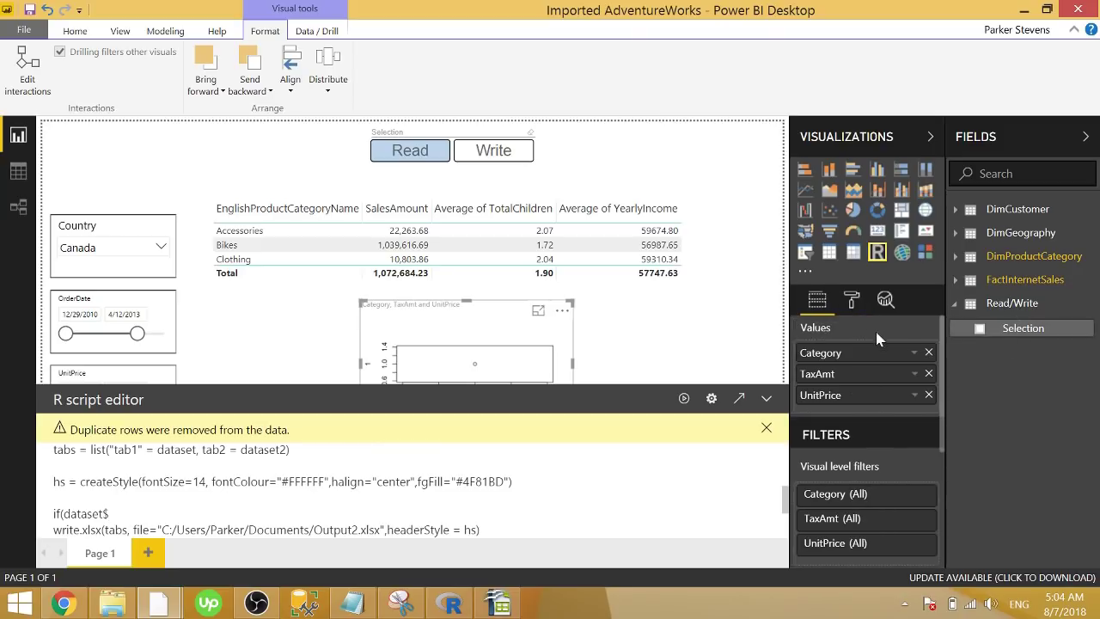
{"action": "left_click_drag", "start_coordinate": [994, 331], "coordinate": [897, 354]}
{"action": "left_click", "coordinate": [914, 353]}
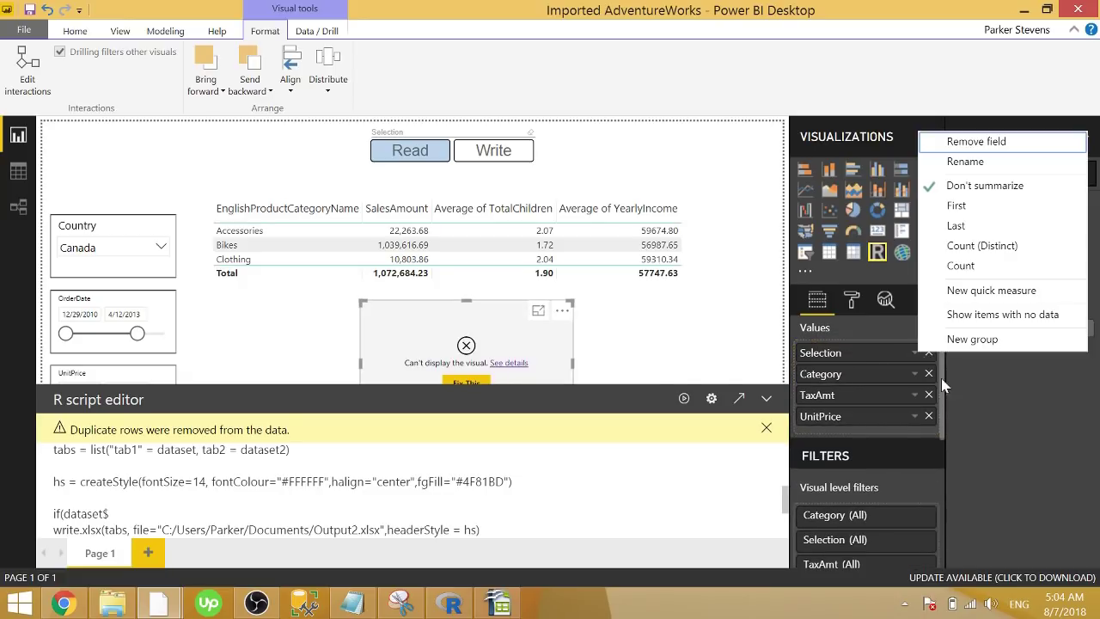
{"action": "left_click", "coordinate": [978, 206]}
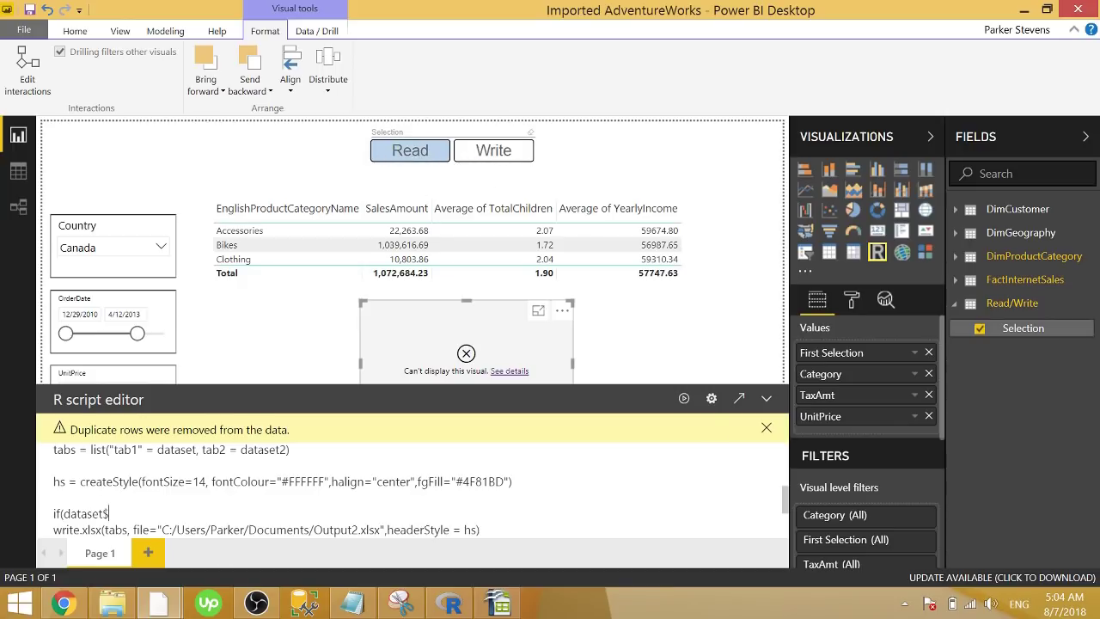
- Wrap write.xlsx in if(dataset$Selection[1] == "Write") and run the script
{"action": "type", "text": "Selection == \"Write\") {"}
{"action": "key", "text": "ctrl+z"}
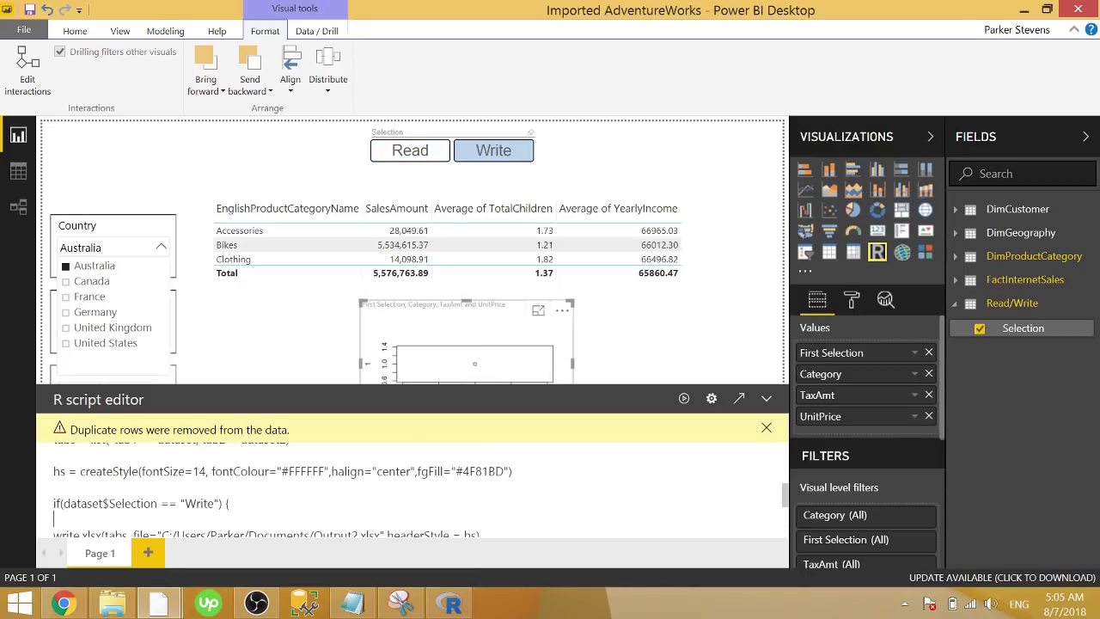
{"action": "type", "text": "[1]"}
{"action": "left_click", "coordinate": [685, 401]}
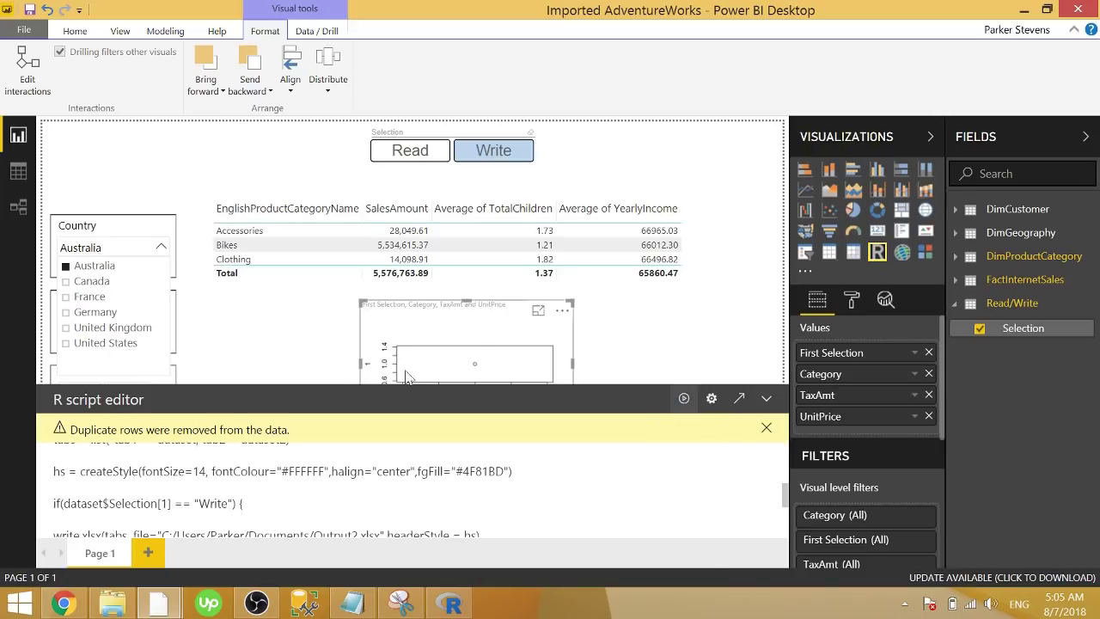
- Check Output2 in Documents, then set the slicer to Read and filter France and Germany
{"action": "left_click", "coordinate": [107, 610]}
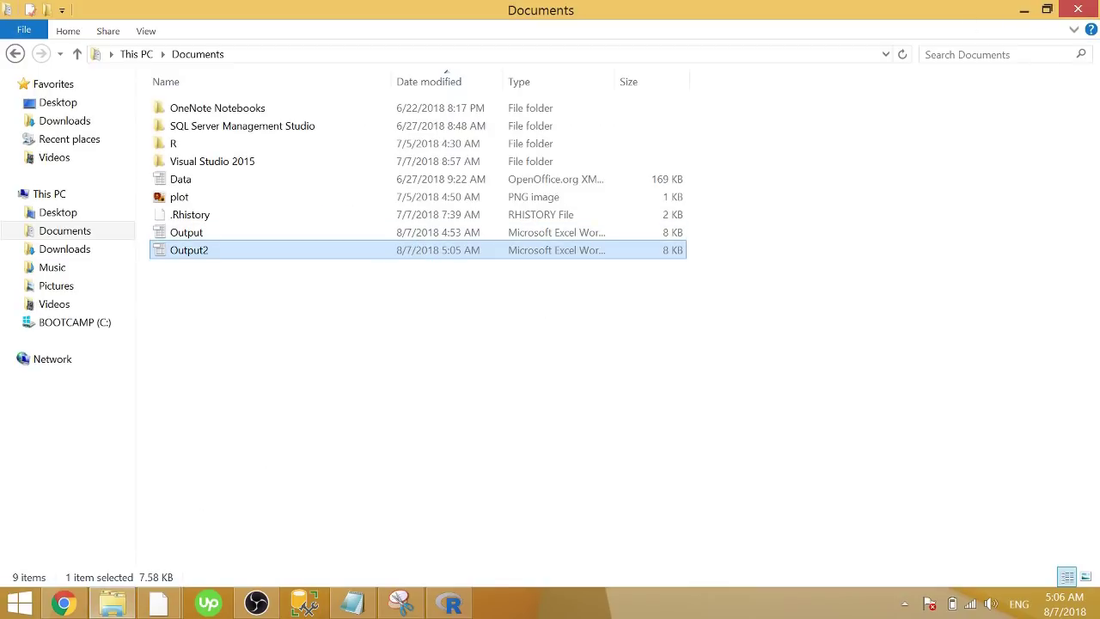
{"action": "mouse_move", "coordinate": [158, 604]}
{"action": "left_click", "coordinate": [107, 529]}
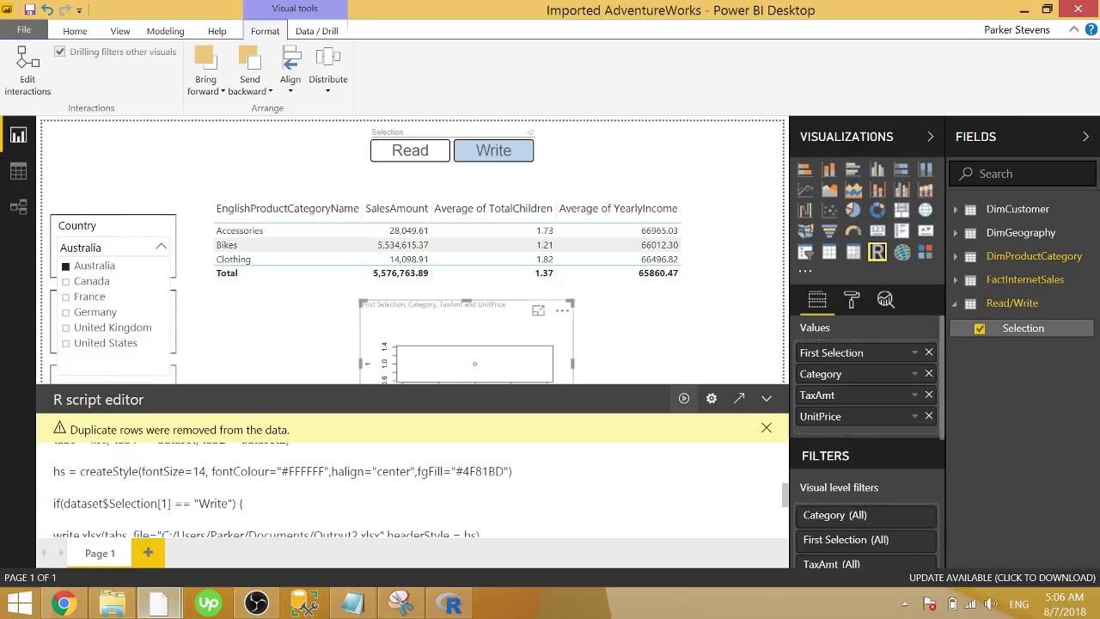
{"action": "left_click", "coordinate": [410, 152]}
{"action": "left_click", "coordinate": [86, 297]}
{"action": "left_click", "coordinate": [86, 314]}
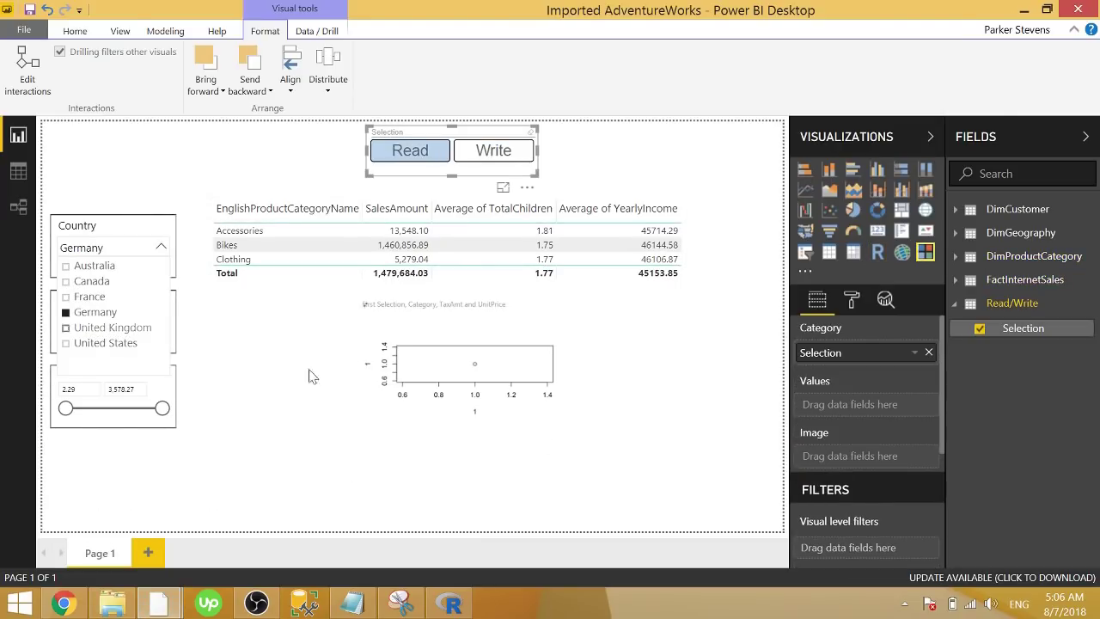
- Set the slicer to Write, filter Canada then Australia, and check Output2's modified time
{"action": "left_click", "coordinate": [126, 602]}
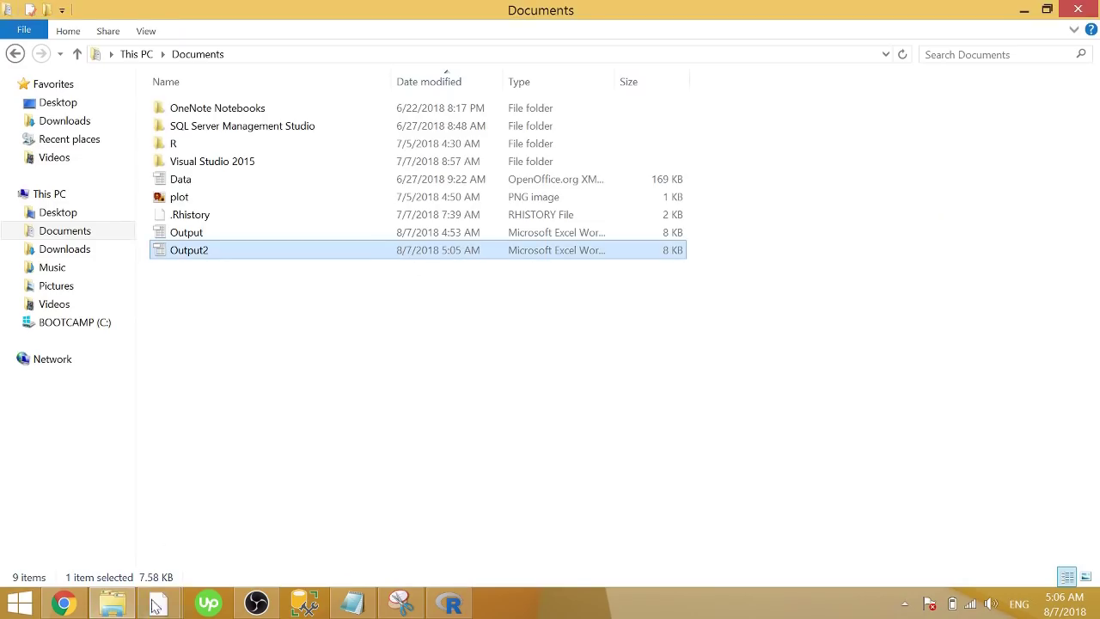
{"action": "mouse_move", "coordinate": [158, 603]}
{"action": "left_click", "coordinate": [242, 547]}
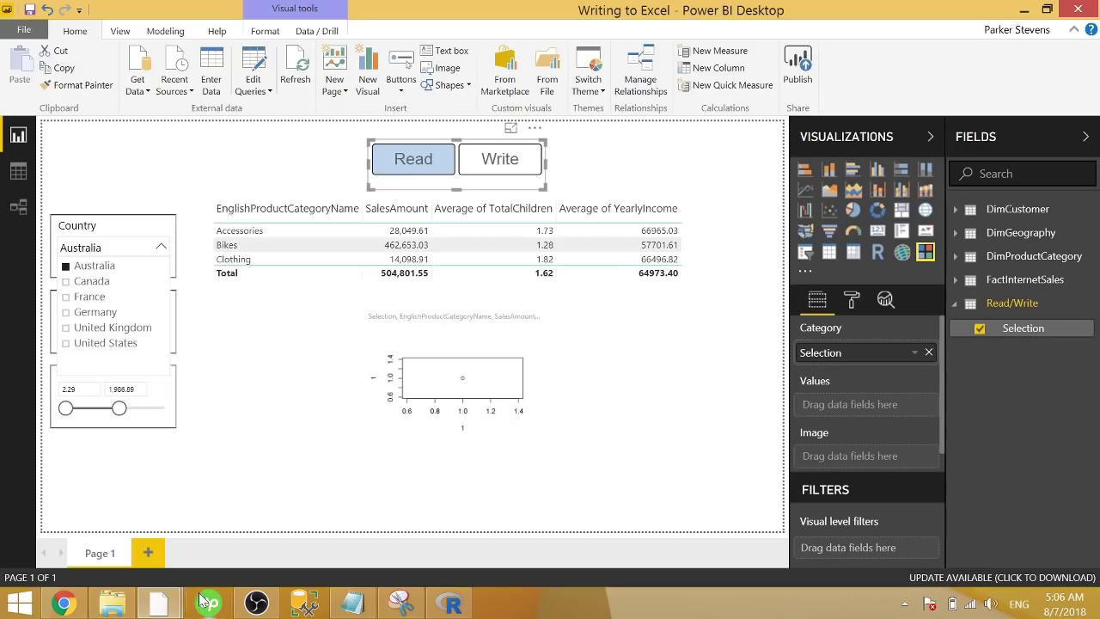
{"action": "left_click", "coordinate": [168, 551]}
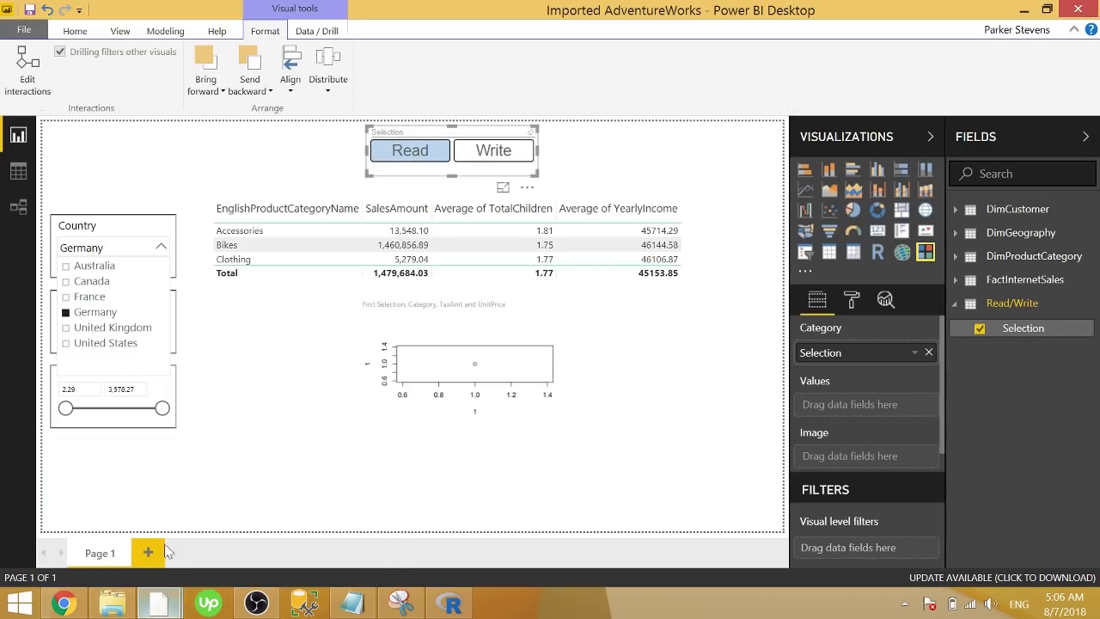
{"action": "left_click", "coordinate": [503, 151]}
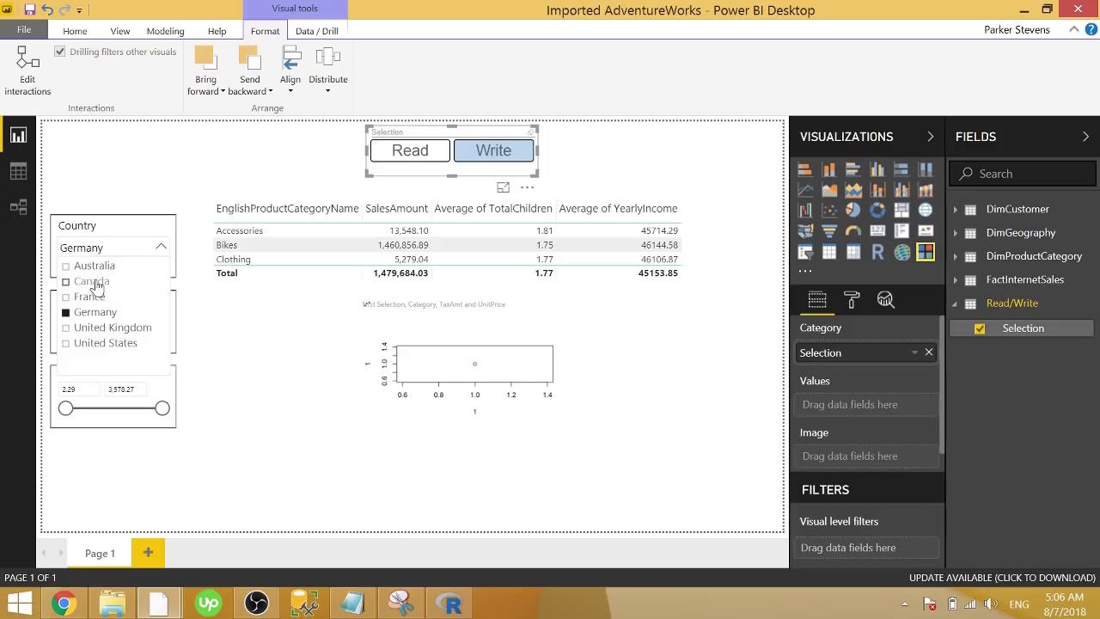
{"action": "left_click", "coordinate": [96, 281]}
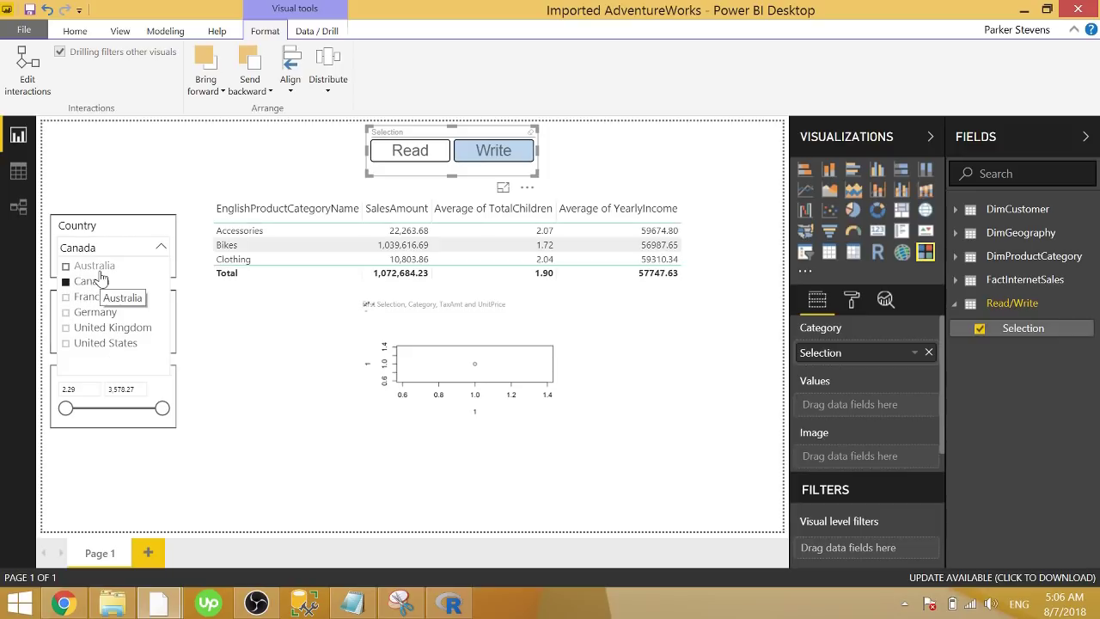
{"action": "left_click", "coordinate": [90, 266]}
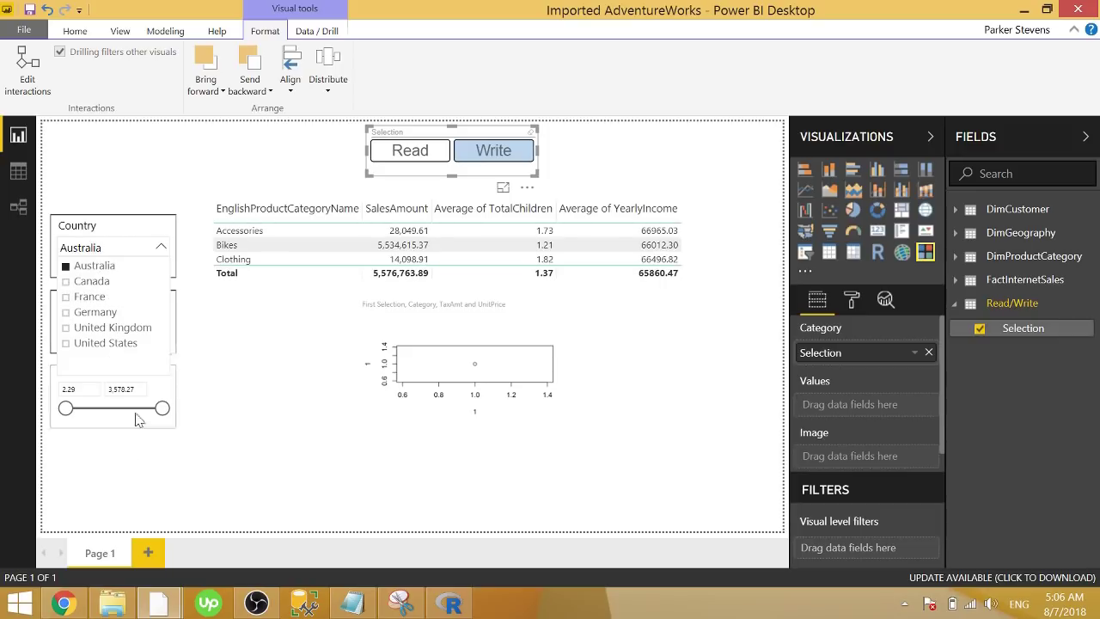
{"action": "left_click", "coordinate": [114, 608]}
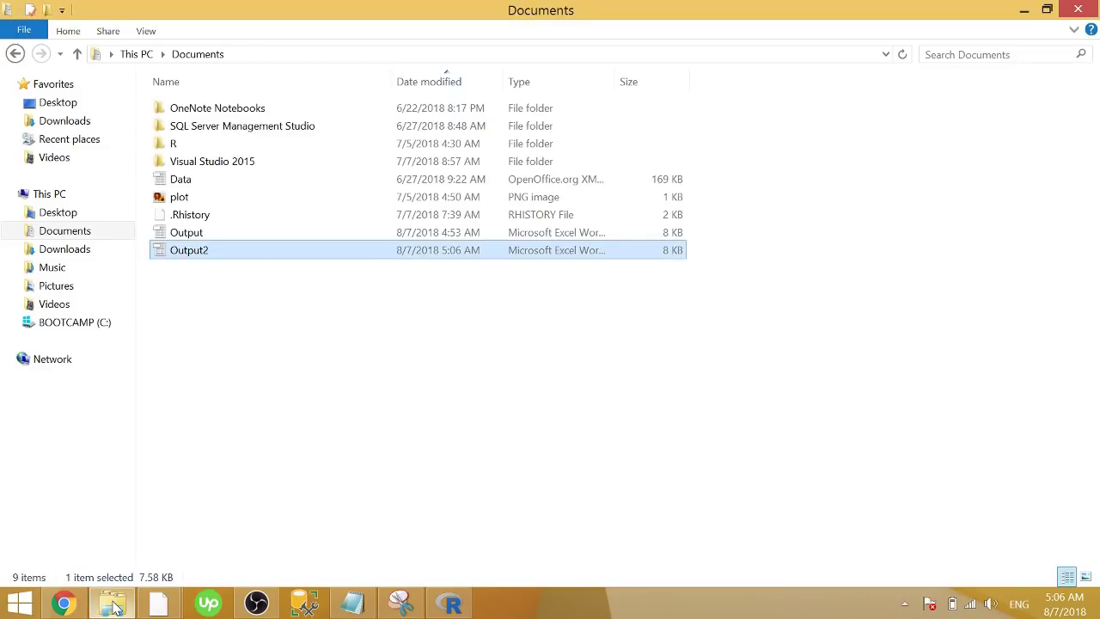
- Open Output2.xlsx in OpenOffice Calc to inspect the Write rows on tab1
{"action": "double_click", "coordinate": [276, 257]}
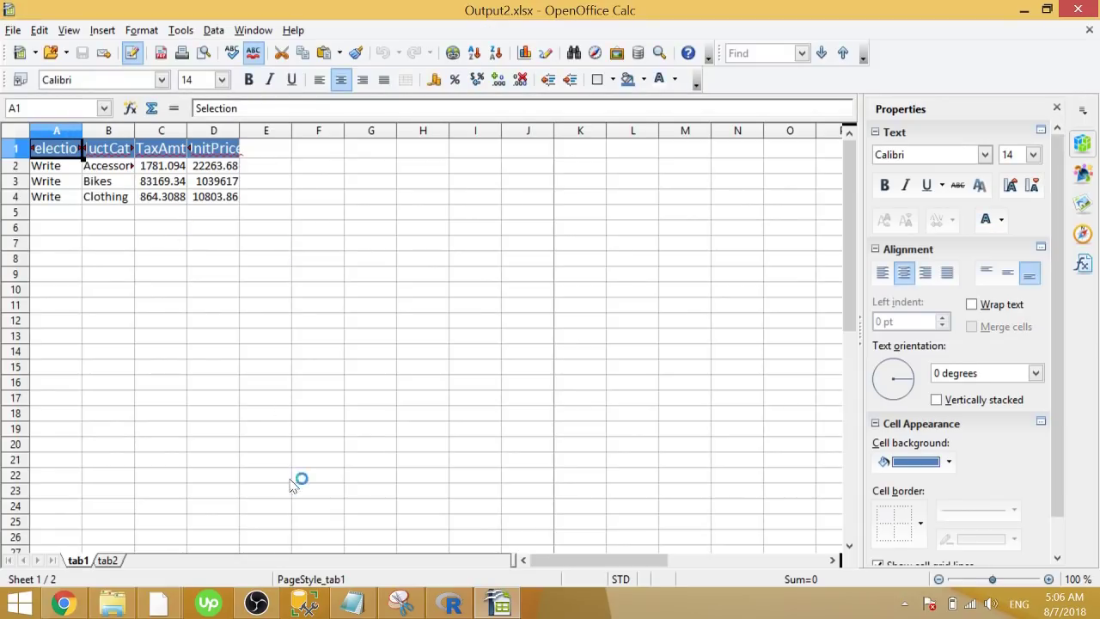
- Toggle the slicer to Read, try United States and France, set Write, and select the R visual
{"action": "mouse_move", "coordinate": [159, 604]}
{"action": "left_click", "coordinate": [163, 567]}
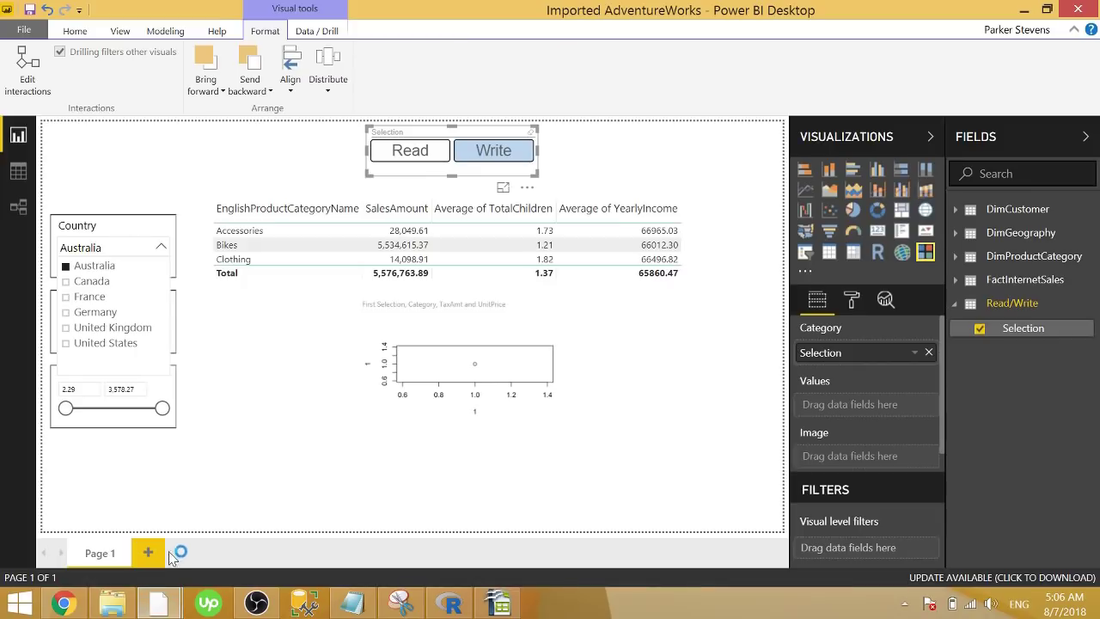
{"action": "left_click", "coordinate": [407, 155]}
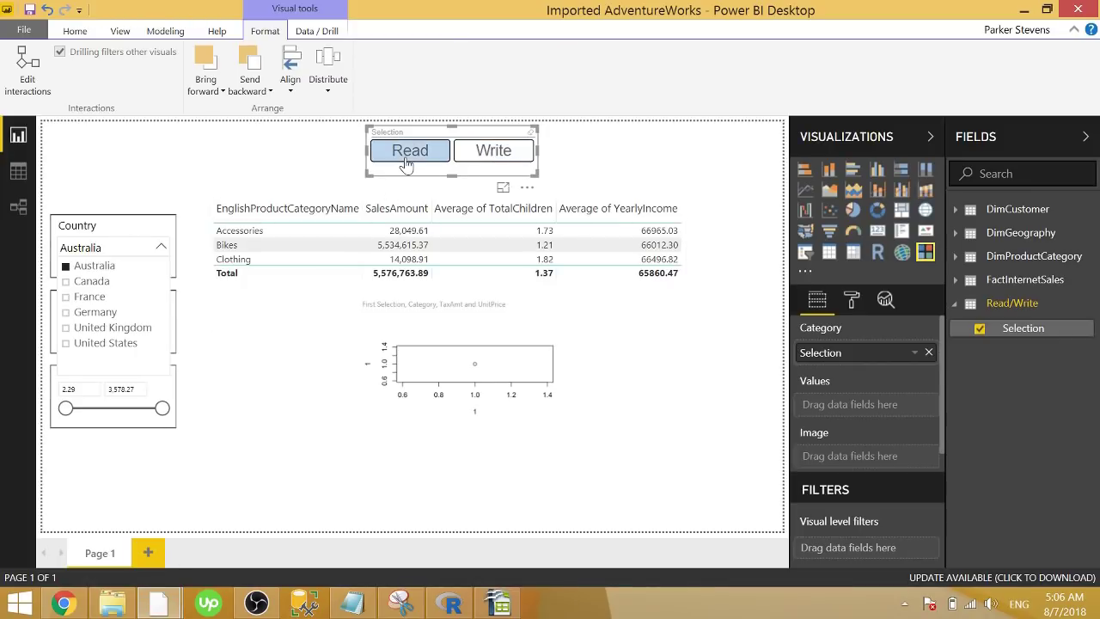
{"action": "left_click", "coordinate": [78, 343]}
{"action": "left_click", "coordinate": [89, 297]}
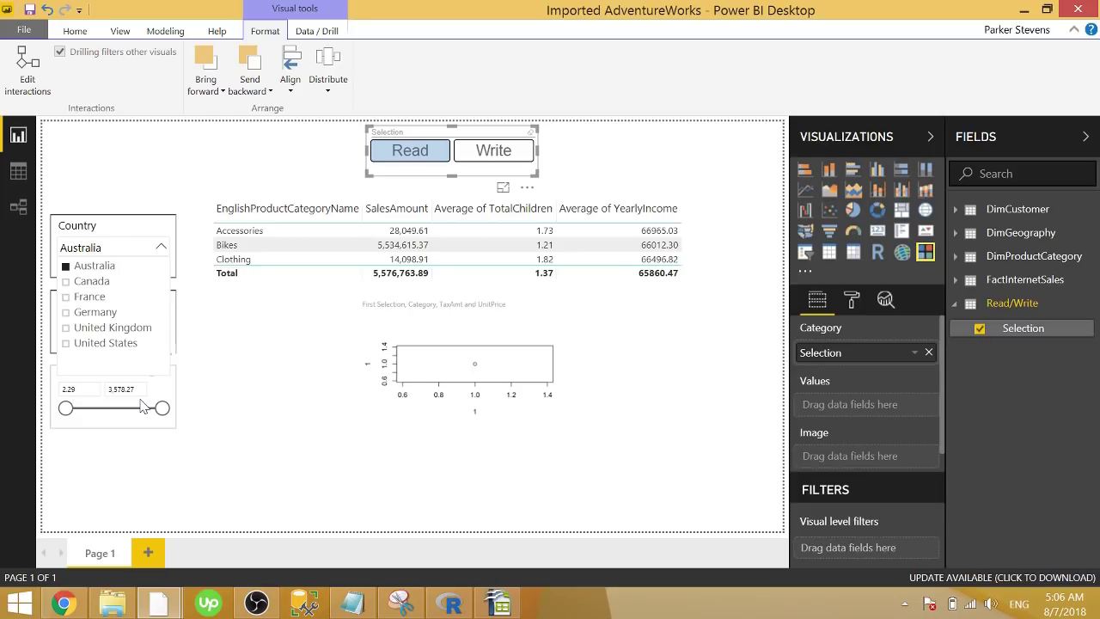
{"action": "left_click", "coordinate": [484, 164]}
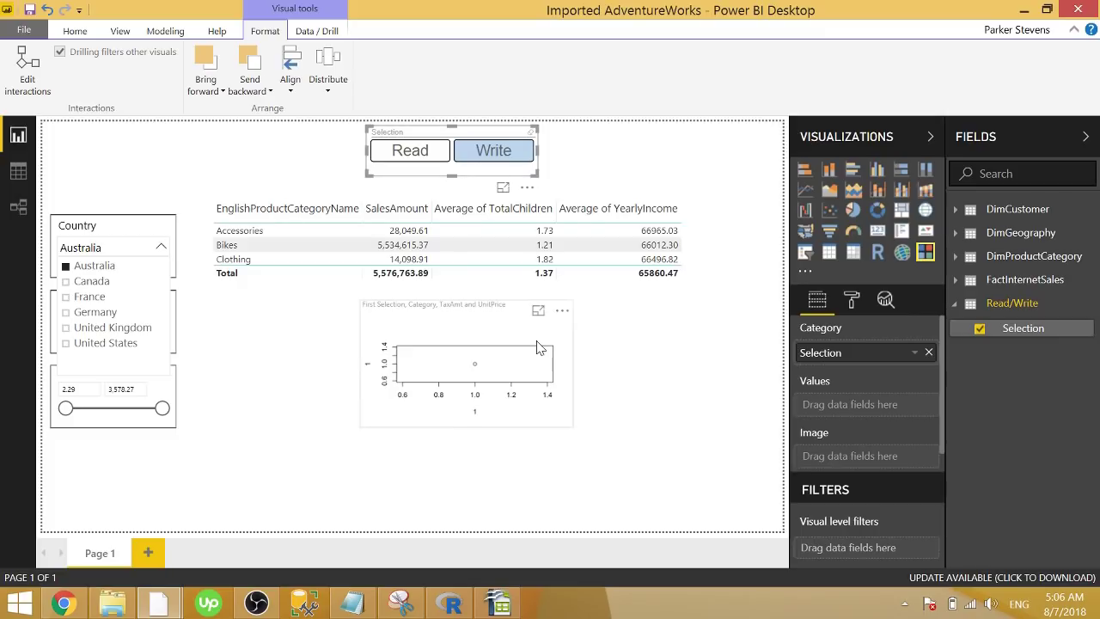
{"action": "left_click", "coordinate": [480, 339]}
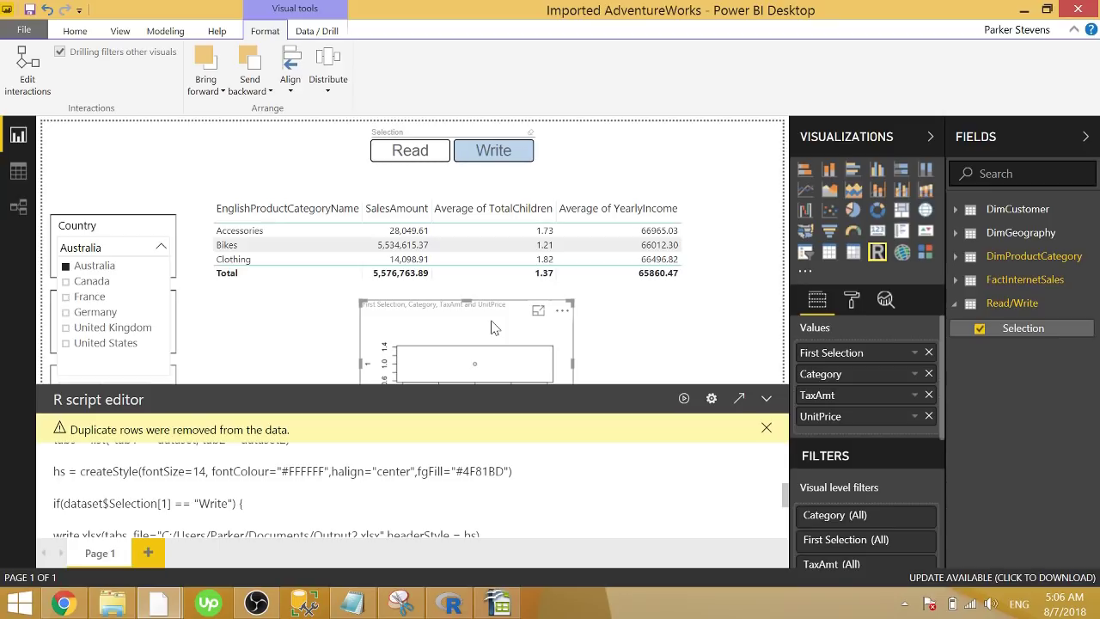
{"action": "left_click", "coordinate": [74, 33]}
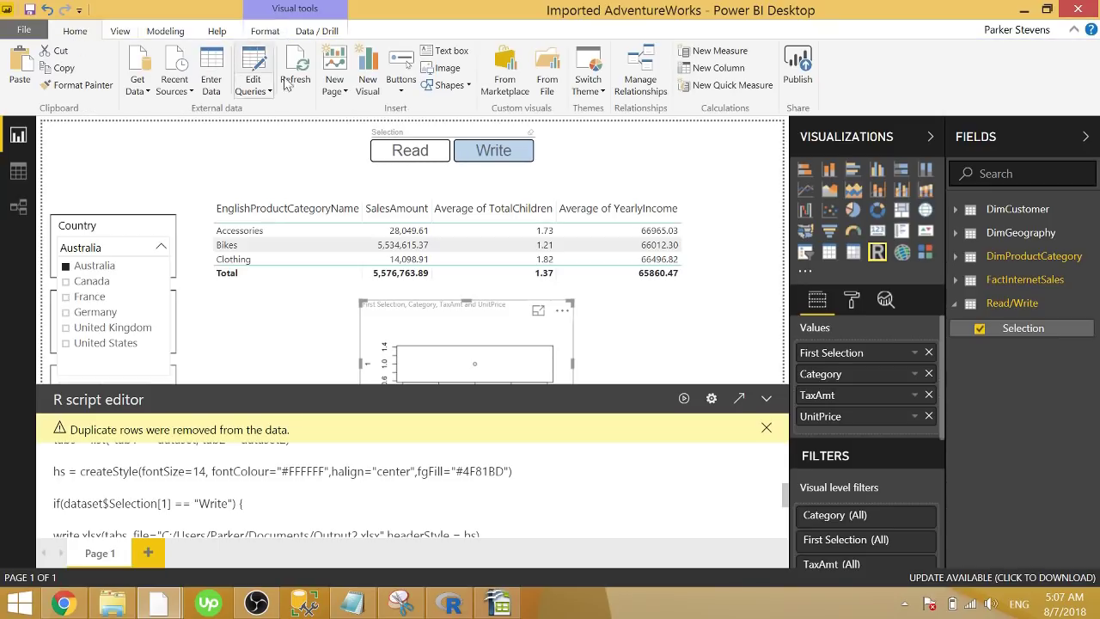